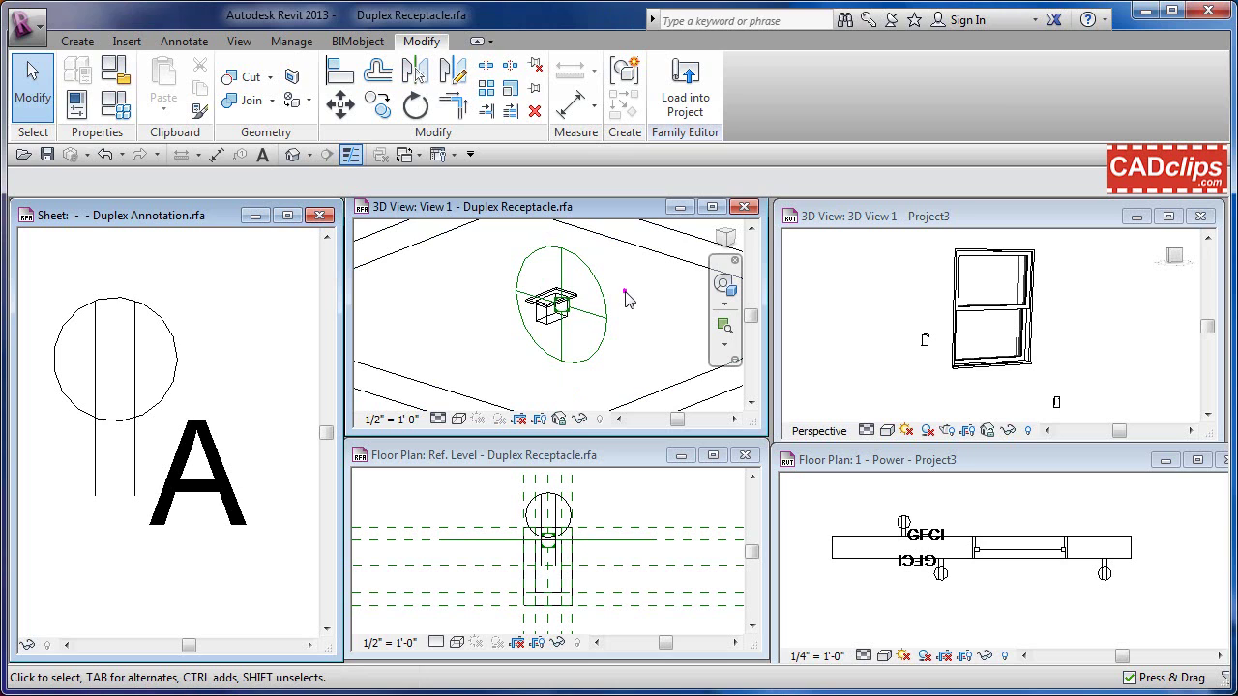
Step: Select the power connector element in the receptacle family's 3D view to identify it, then clear the selection
scroll(564, 307, "up", 2)
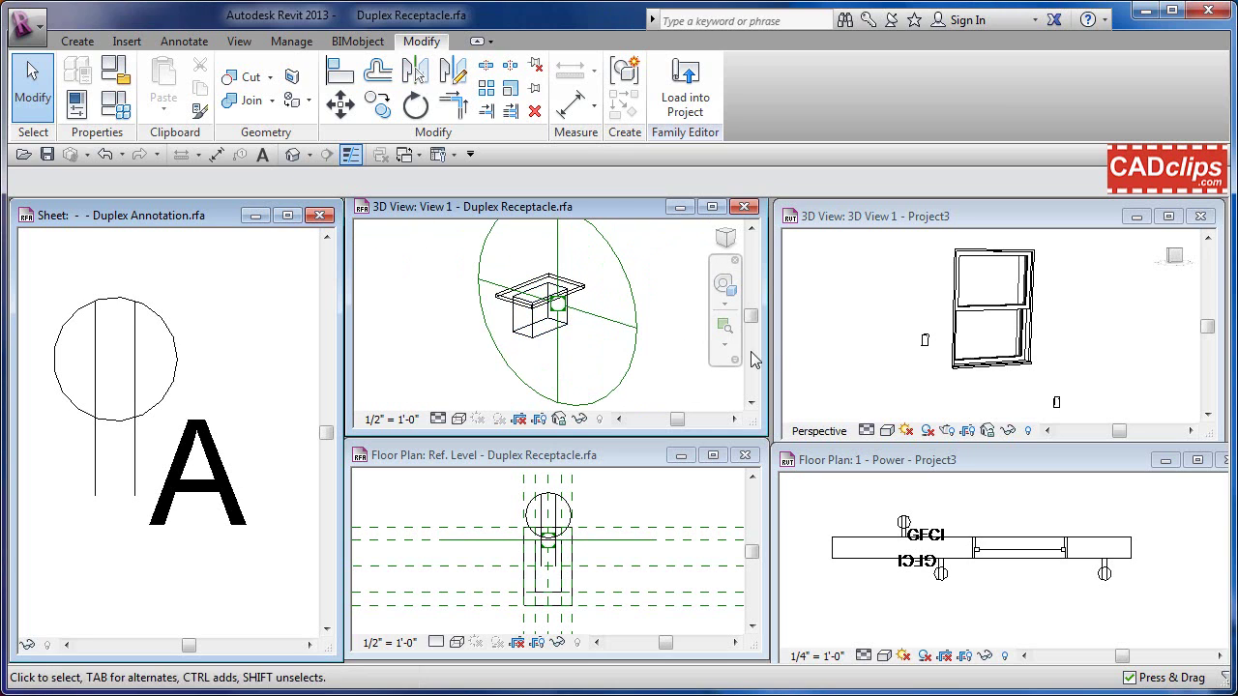
middle_click_drag(658, 325, 658, 342)
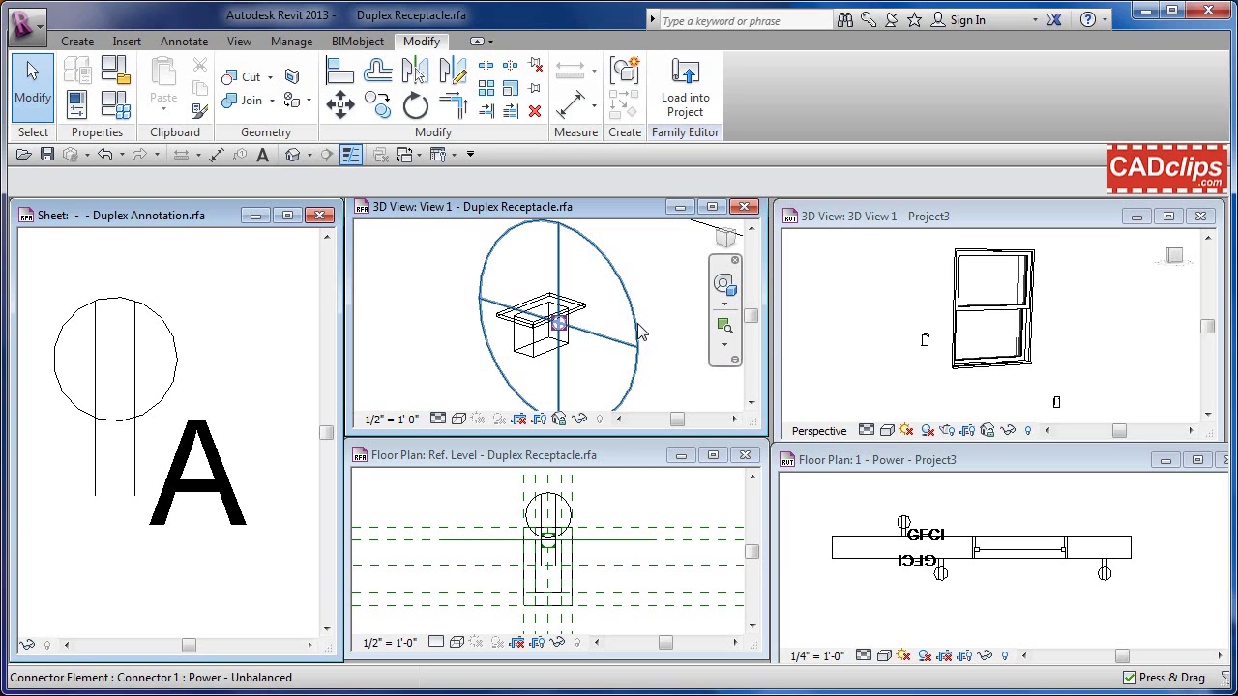
left_click(638, 326)
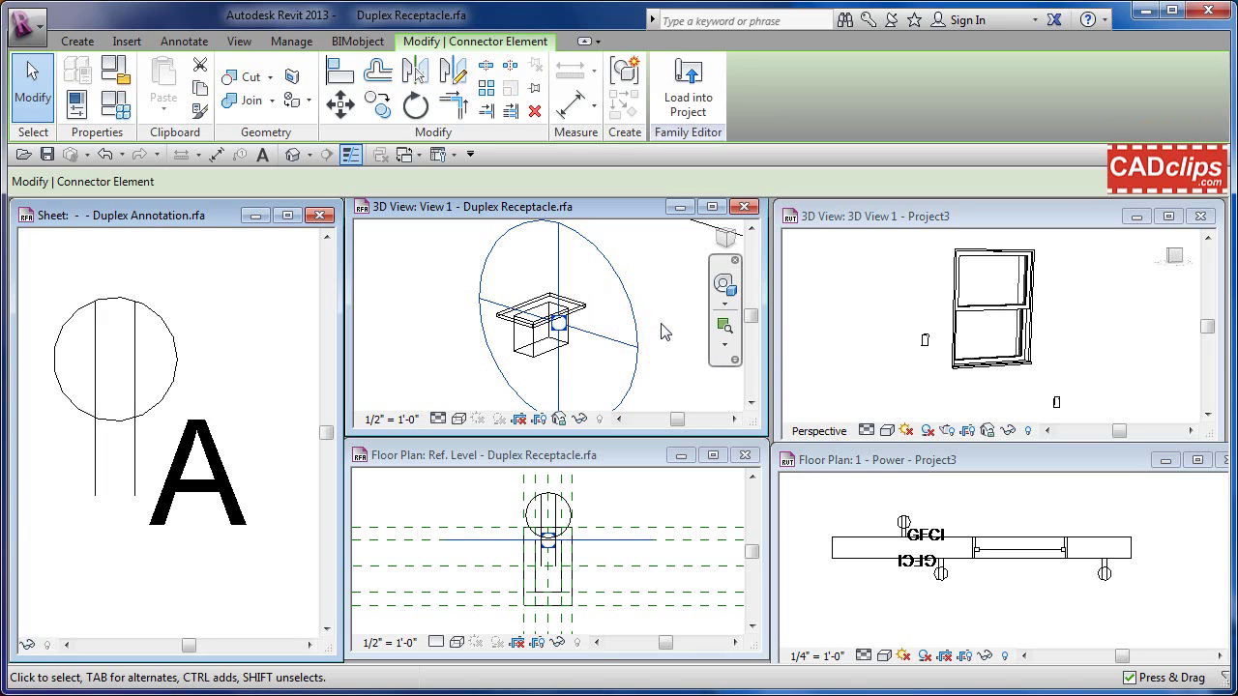
left_click(646, 273)
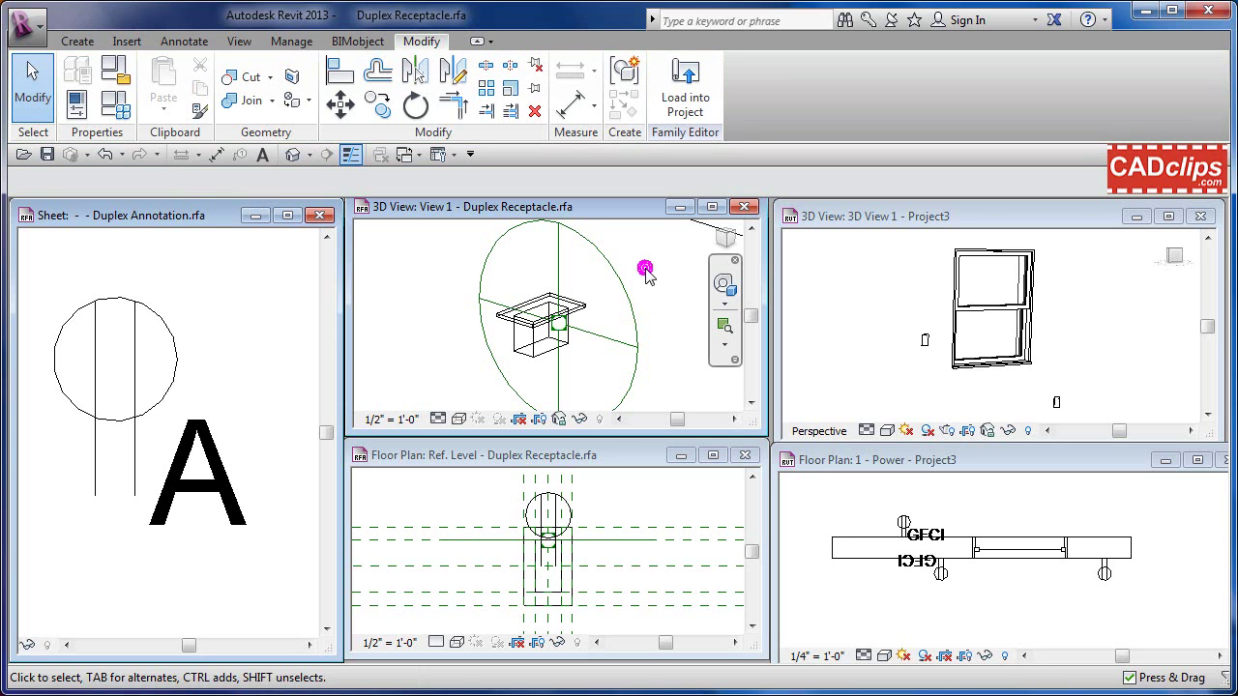
Step: Set the visual style of the receptacle family's 3D view to Hidden Line
scroll(592, 317, "up", 3)
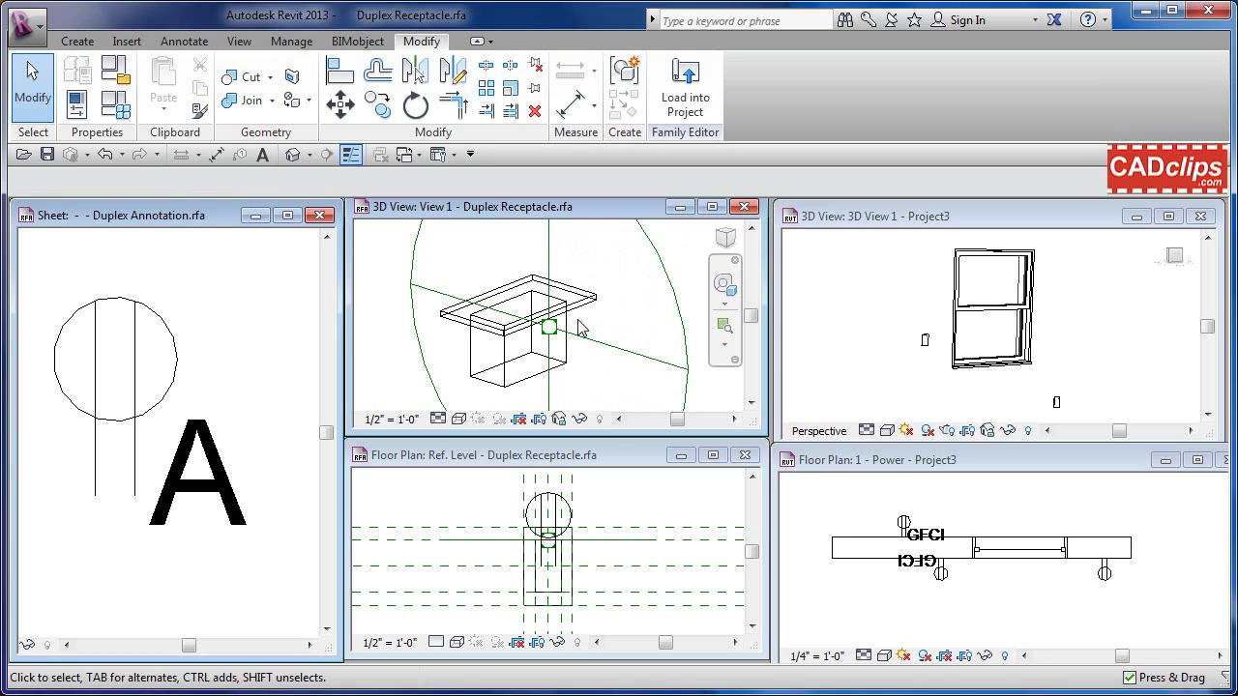
left_click(460, 419)
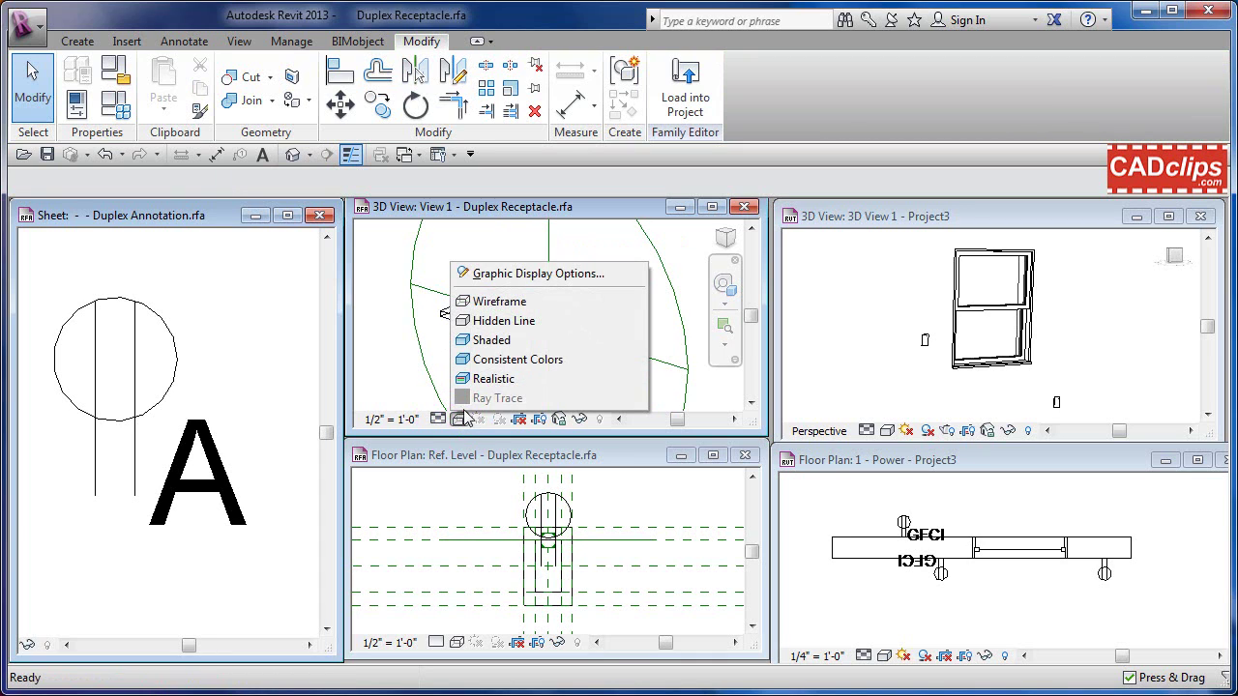
left_click(495, 321)
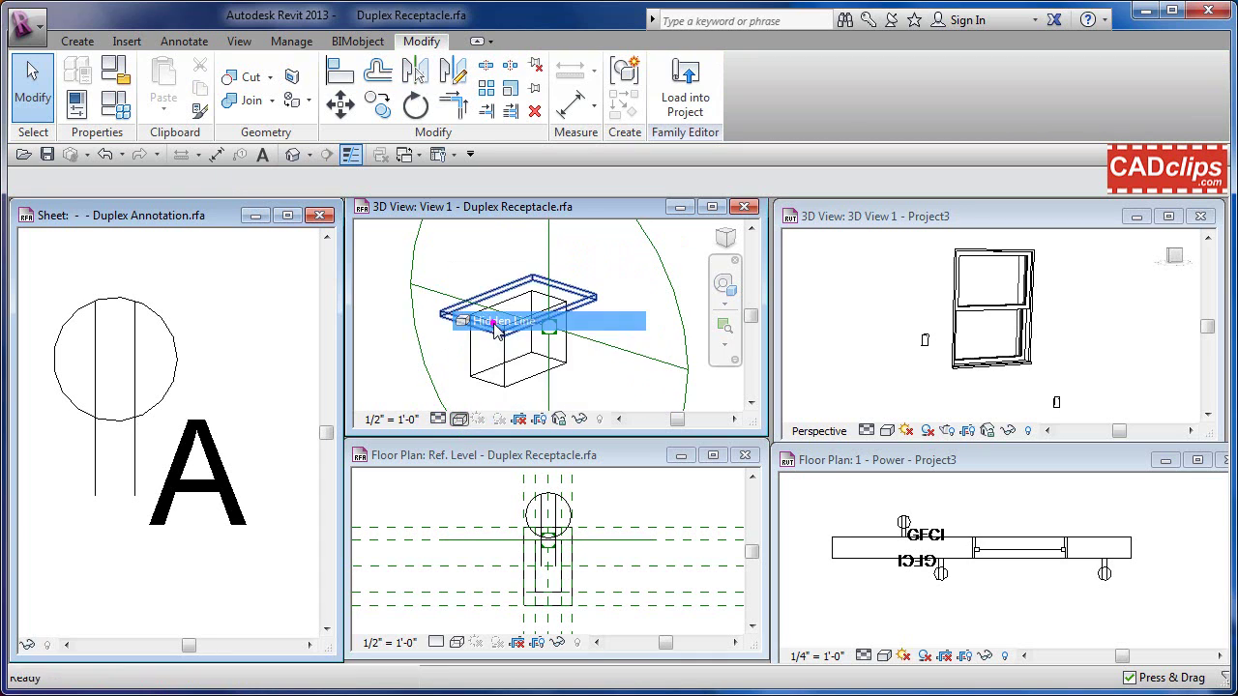
scroll(620, 353, "down", 4)
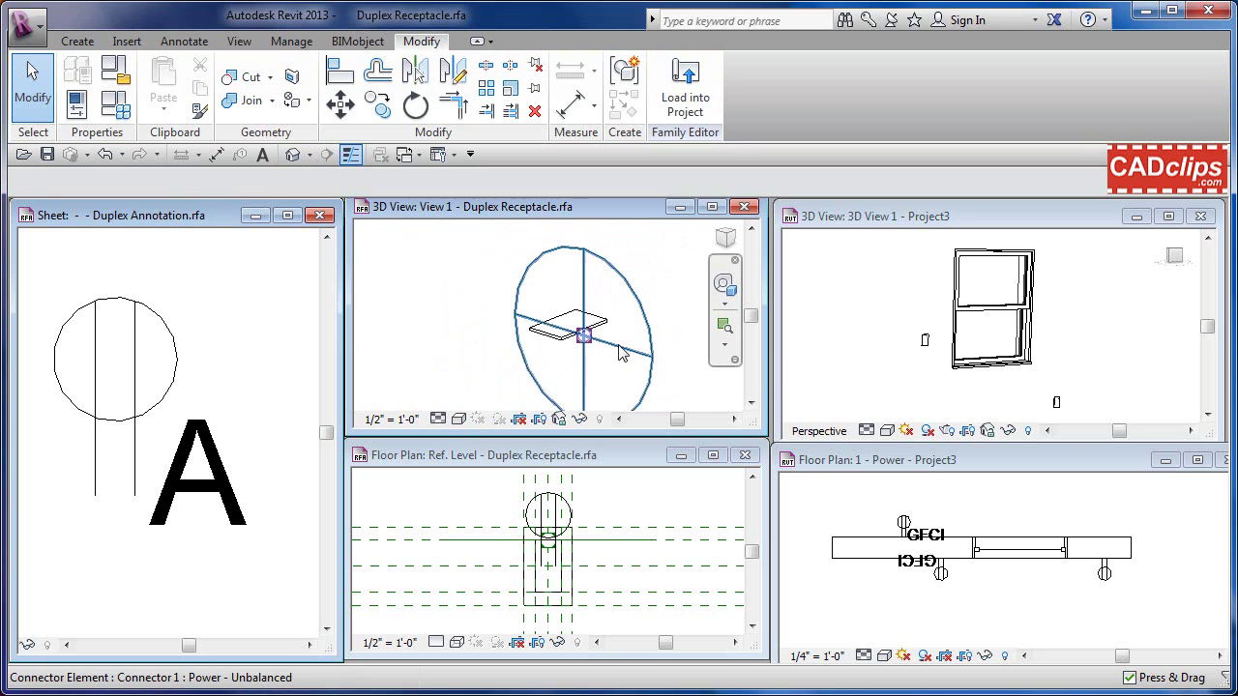
Step: Select the large host extrusion surrounding the receptacle to examine it, and clear the selection
scroll(620, 353, "down", 2)
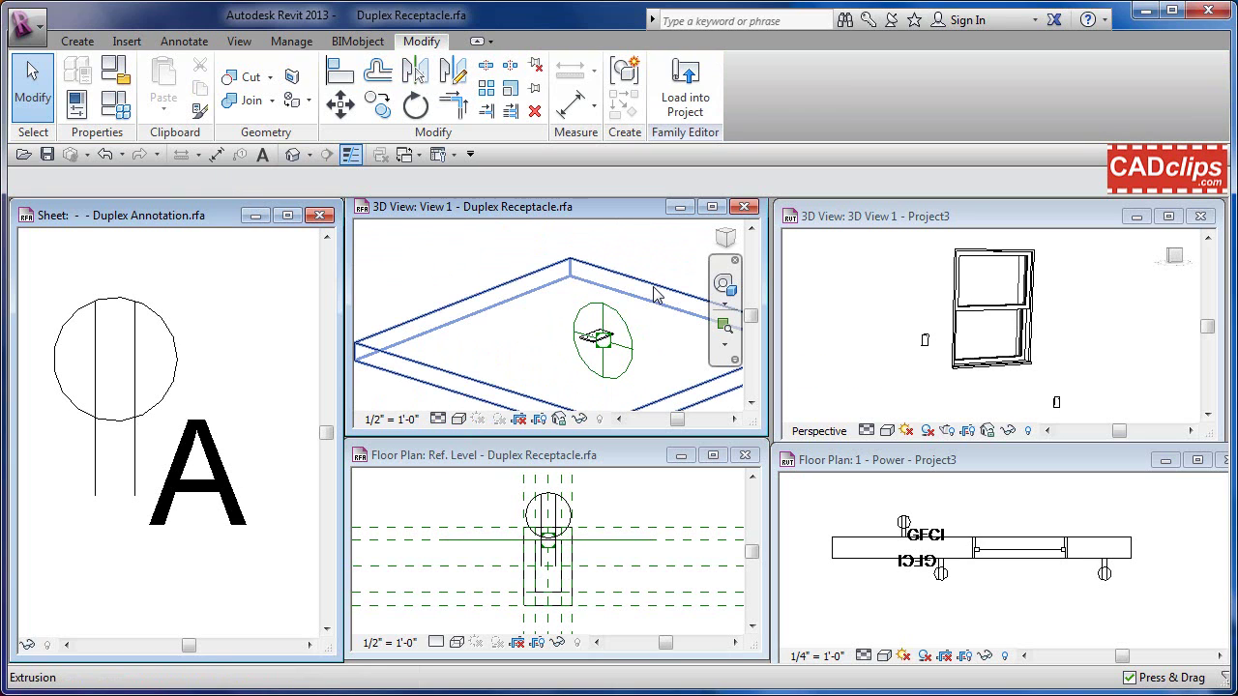
middle_click_drag(658, 287, 594, 280)
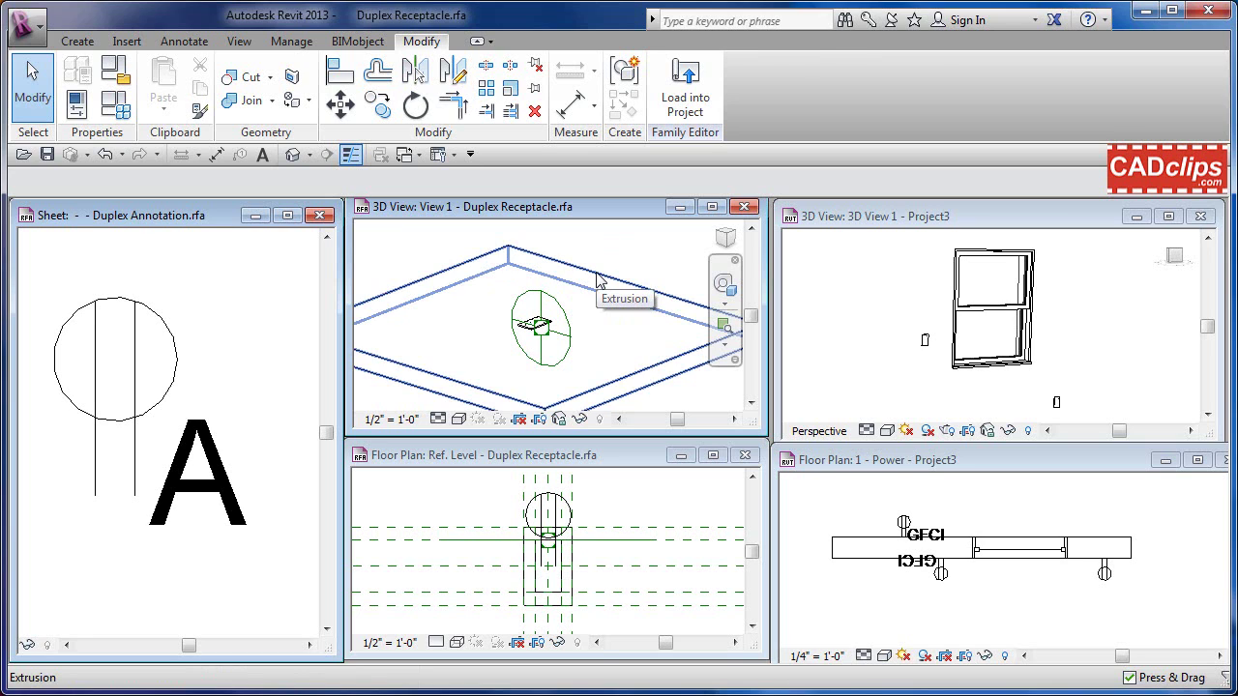
left_click(597, 279)
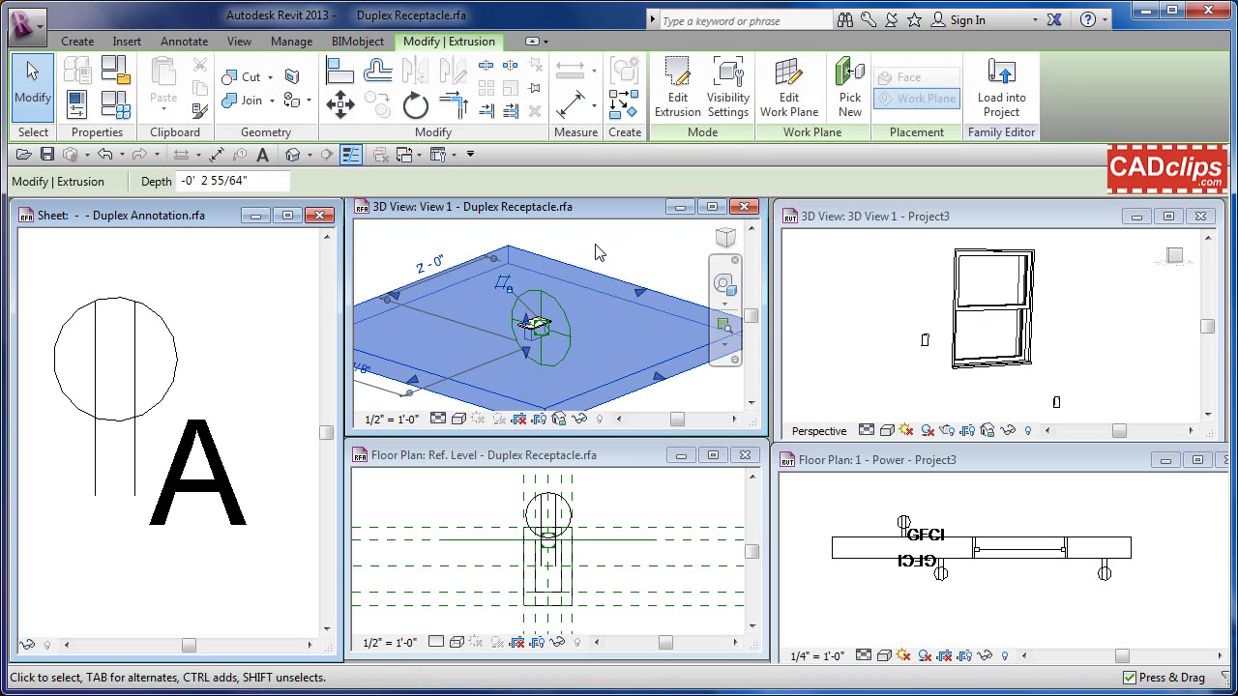
left_click(597, 252)
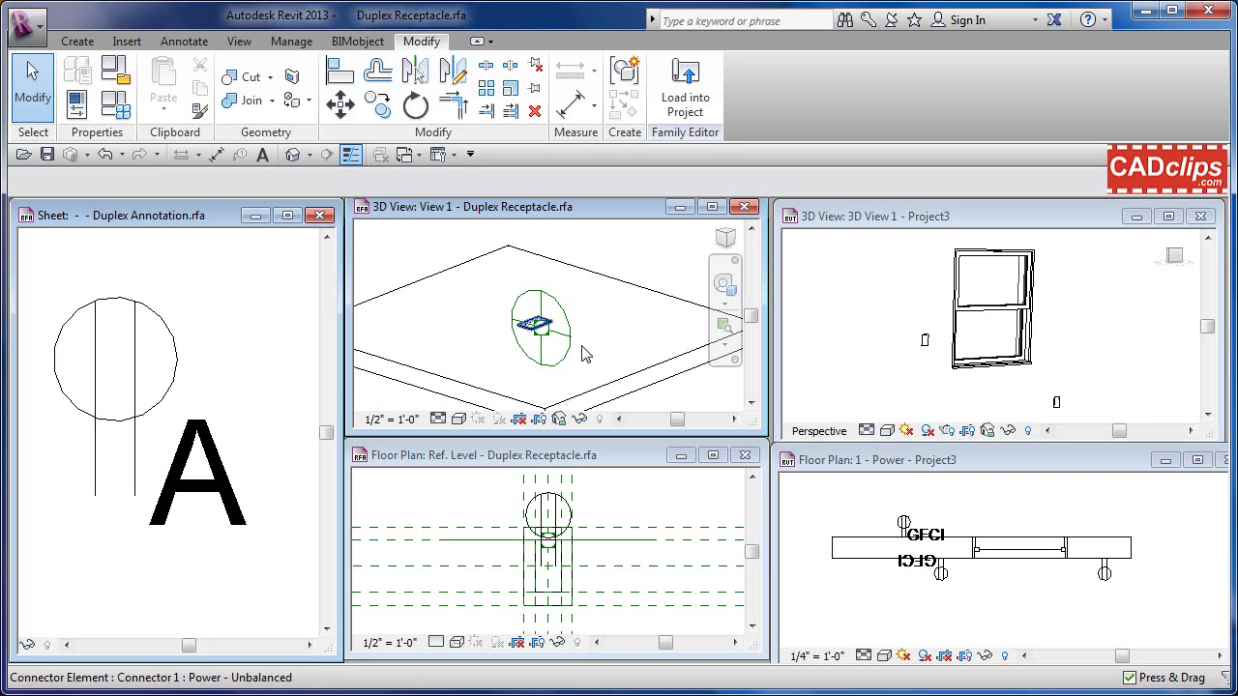
Step: Set the visual style of the receptacle family's 3D view to Wireframe
scroll(556, 344, "up", 3)
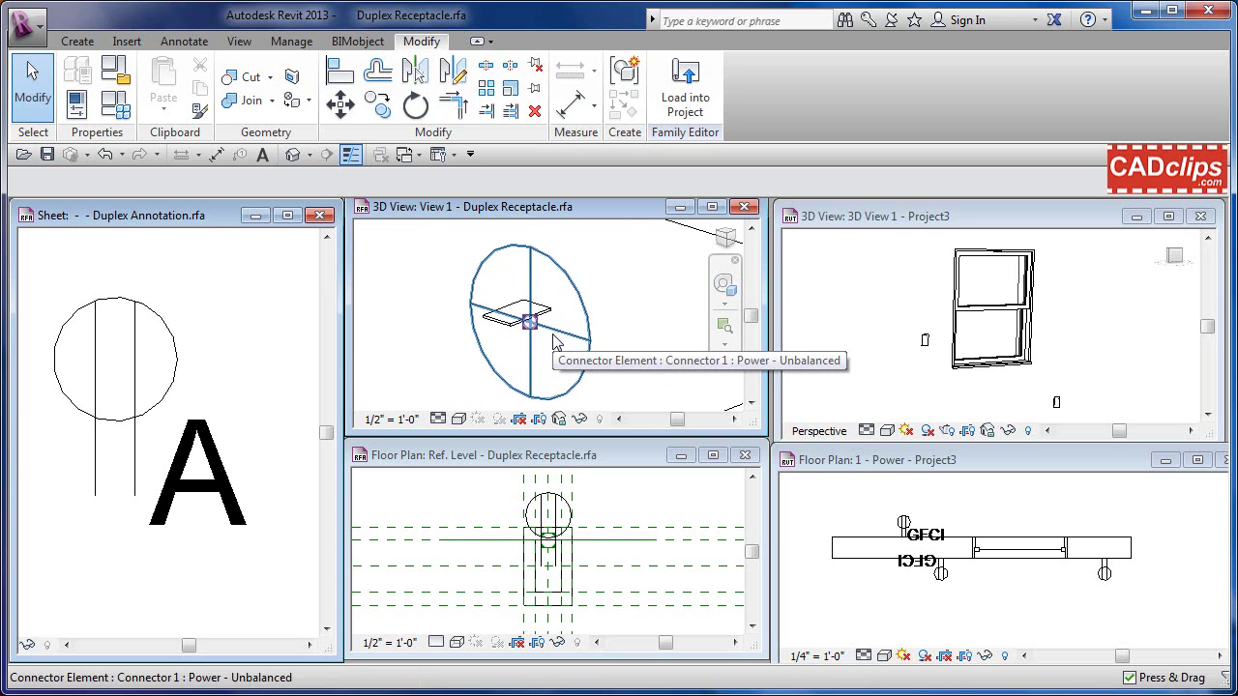
left_click(458, 419)
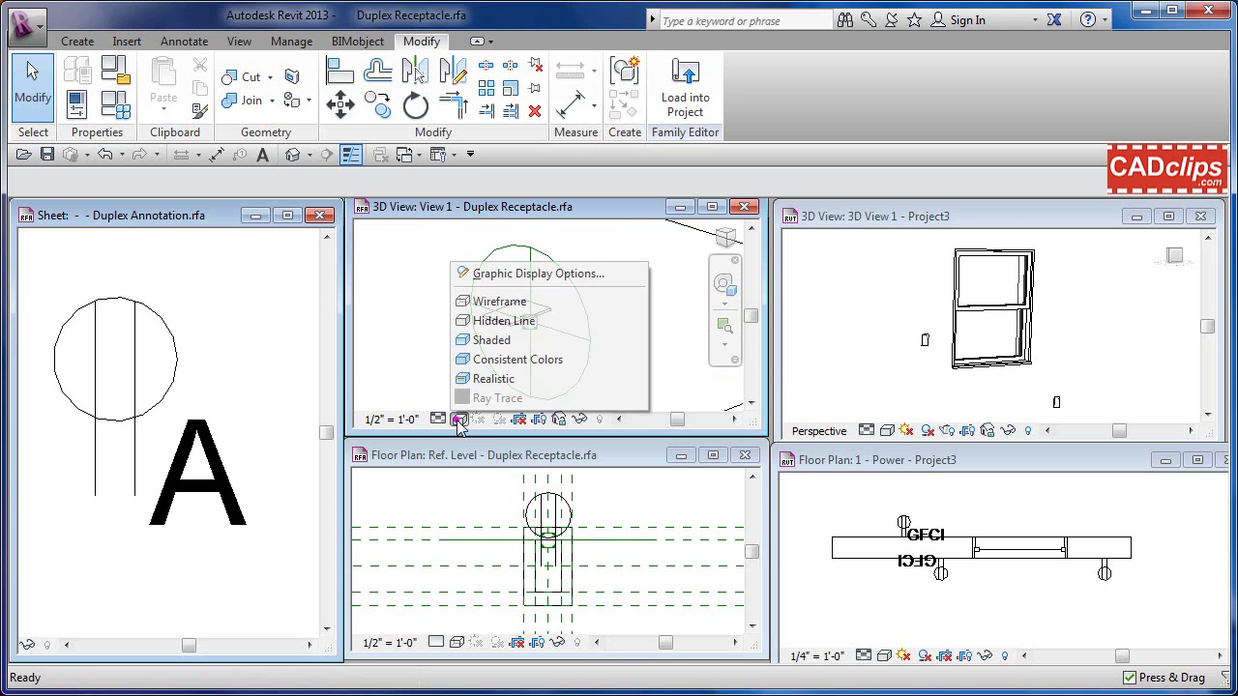
left_click(510, 302)
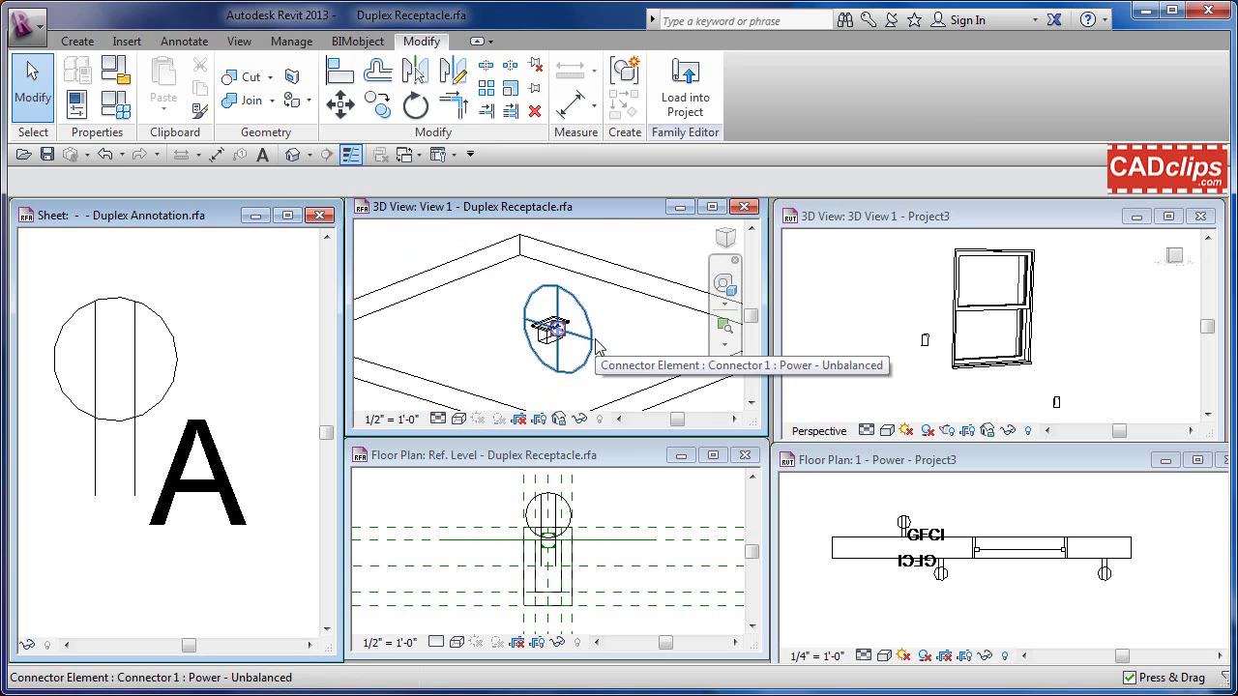
Step: Select the receptacle's solids together with its connector and check their categories in the Filter, without changing the selection filter
scroll(596, 343, "down", 3)
left_click(570, 335)
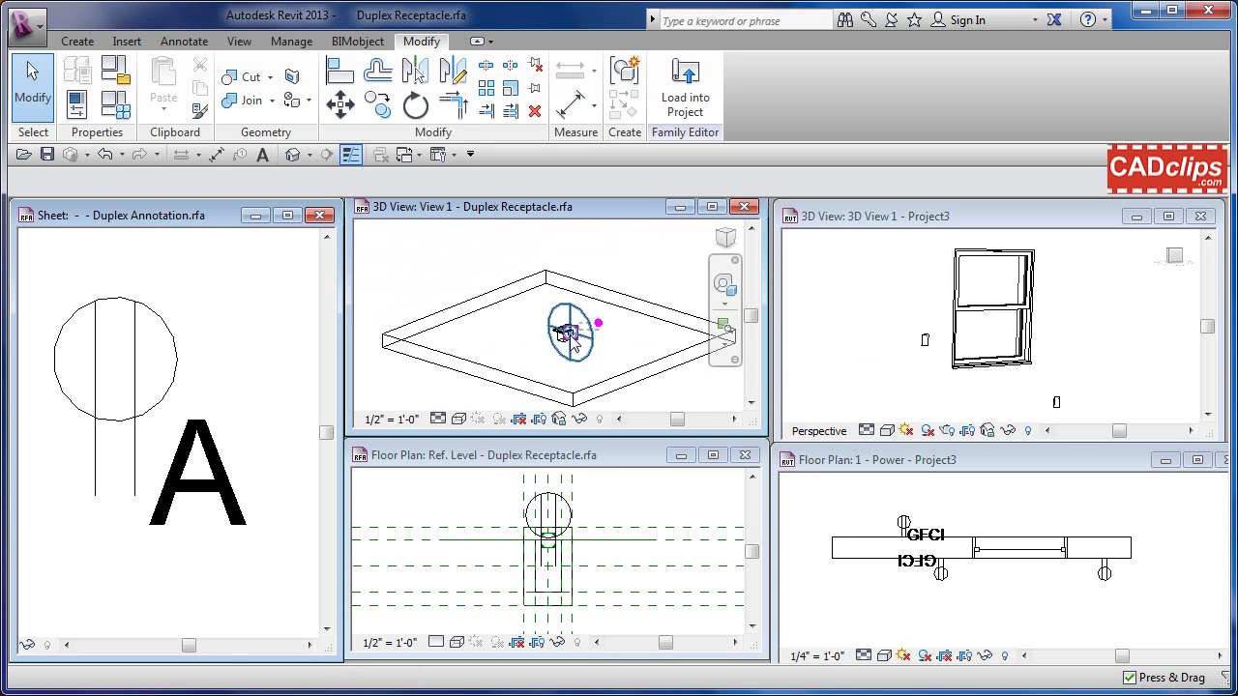
left_click_drag(570, 334, 537, 353)
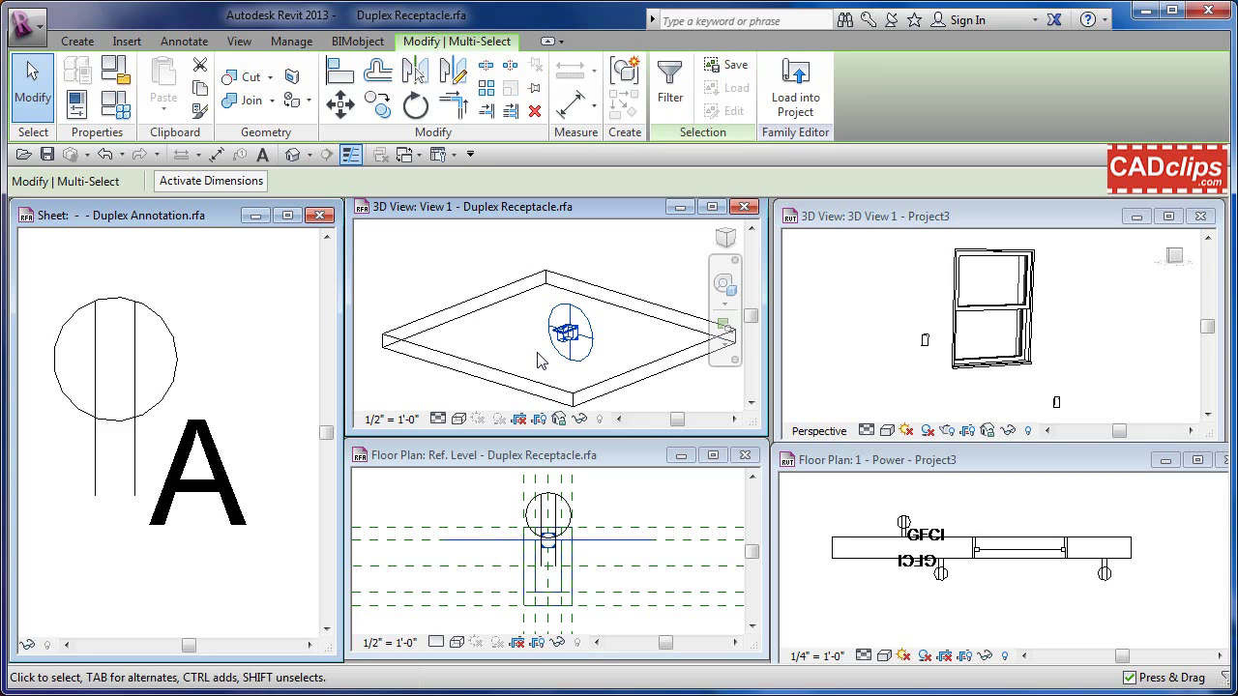
scroll(568, 334, "up", 2)
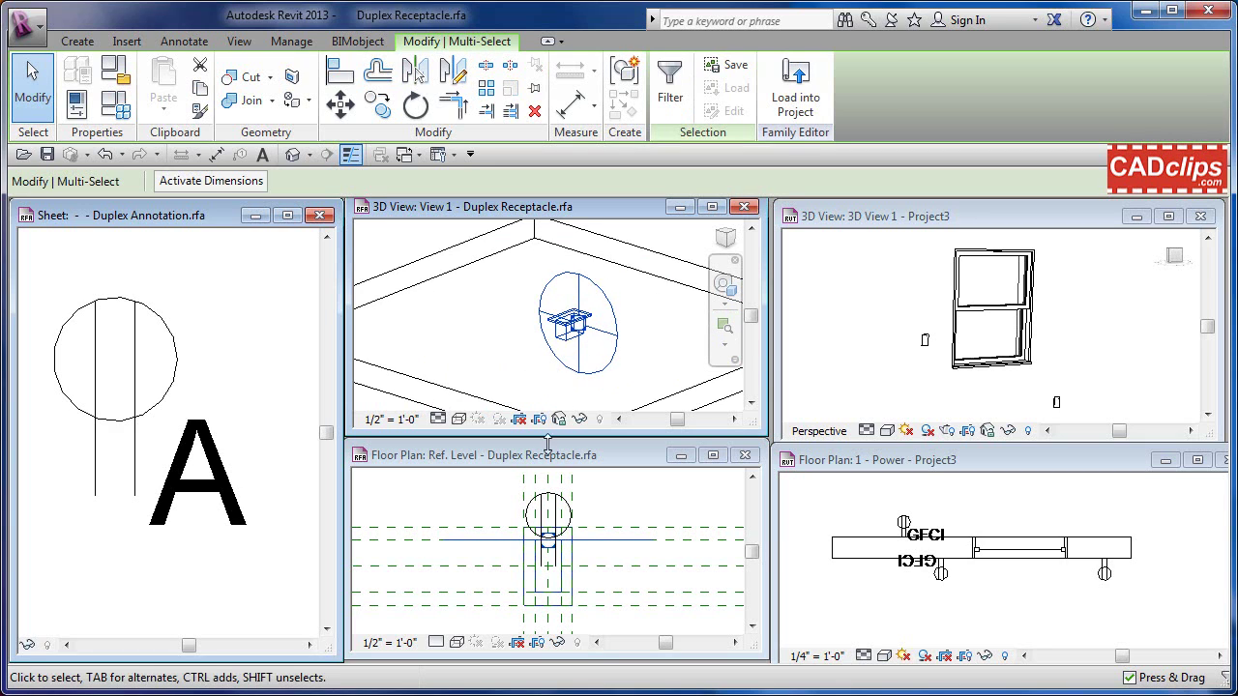
left_click(672, 93)
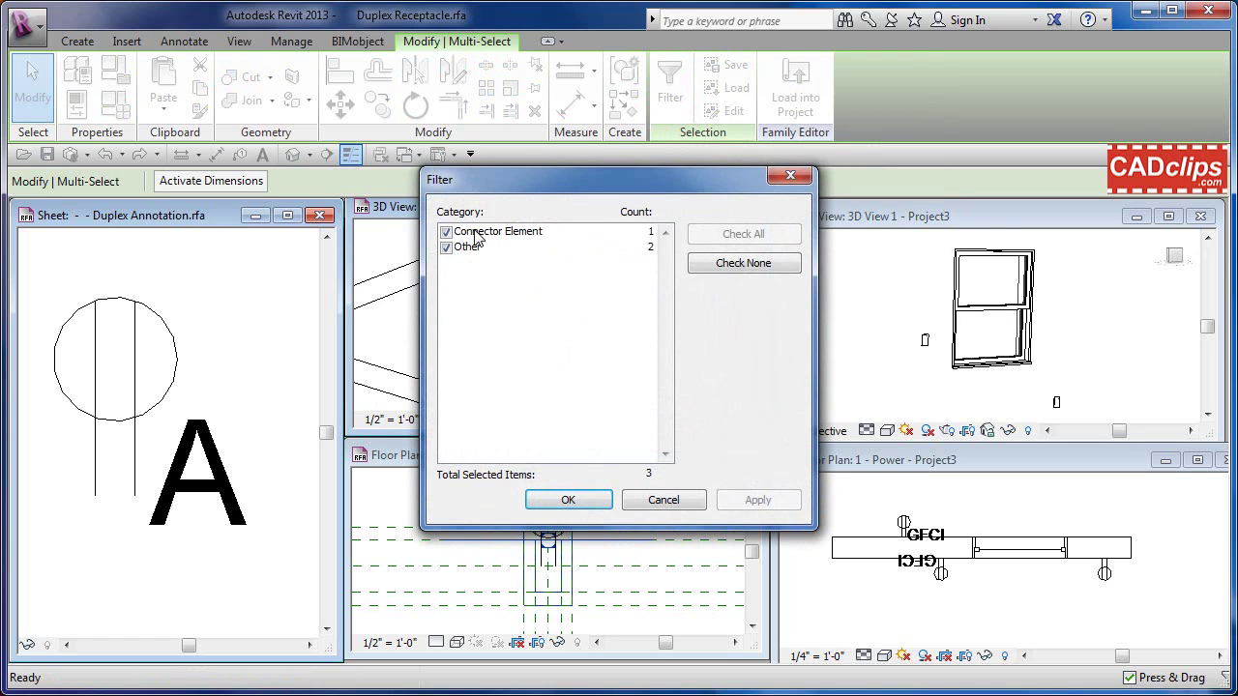
left_click_drag(538, 182, 683, 176)
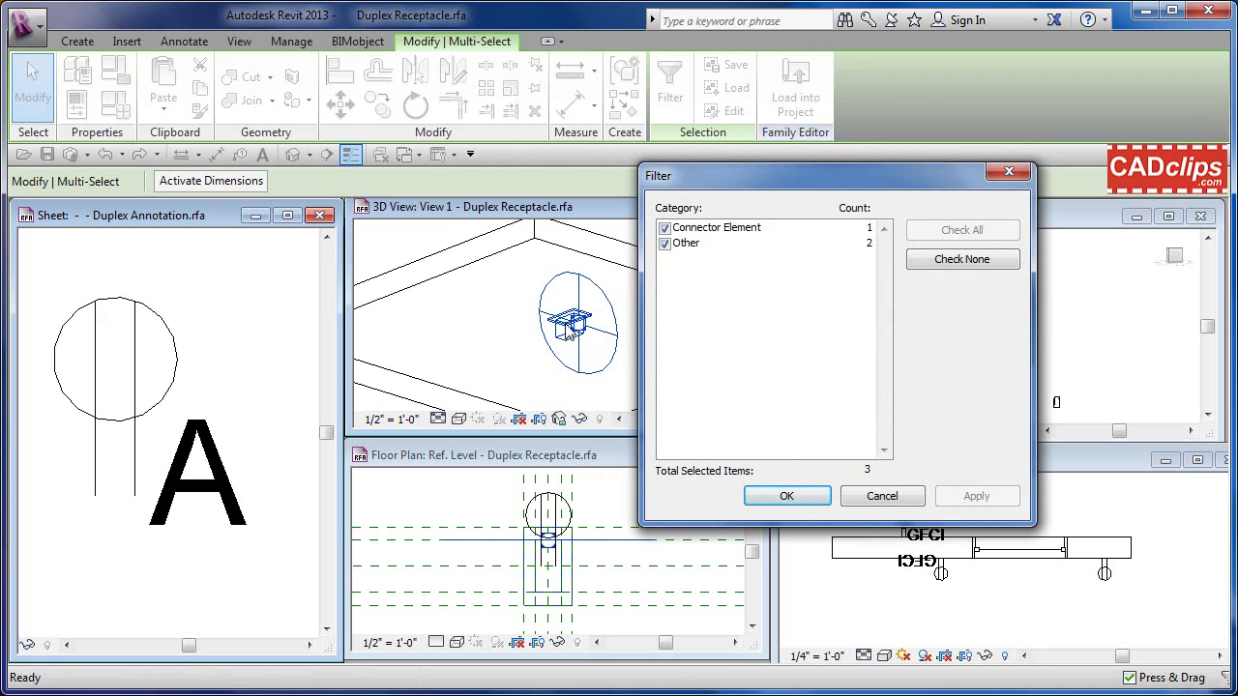
left_click(882, 495)
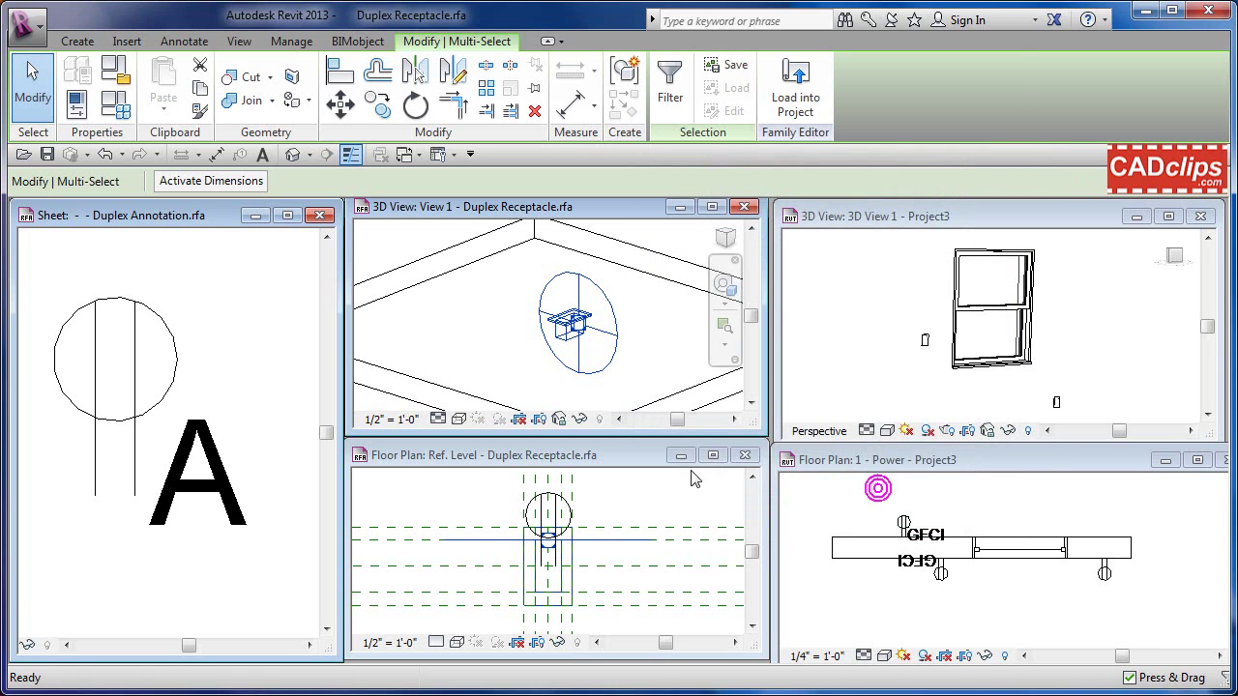
left_click(651, 345)
Step: Try to move the receptacle's cover plate extrusion away from the box in the 3D view
scroll(585, 329, "up", 4)
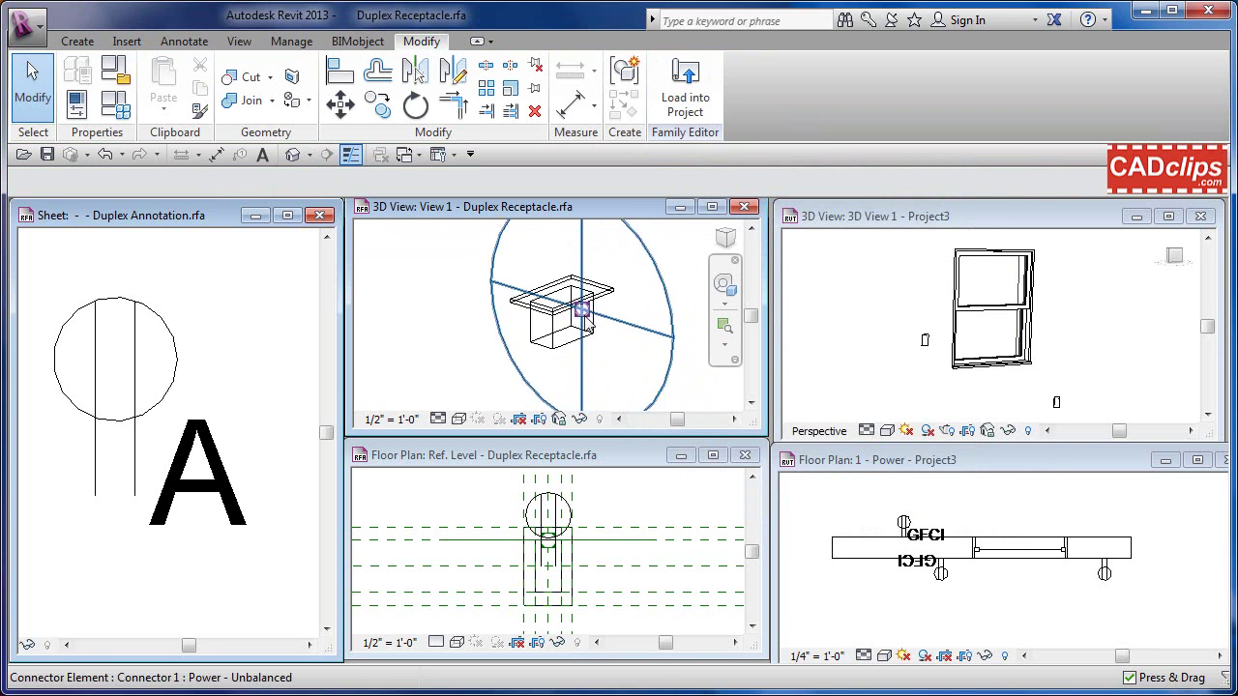
scroll(586, 318, "up", 3)
middle_click_drag(650, 321, 657, 355)
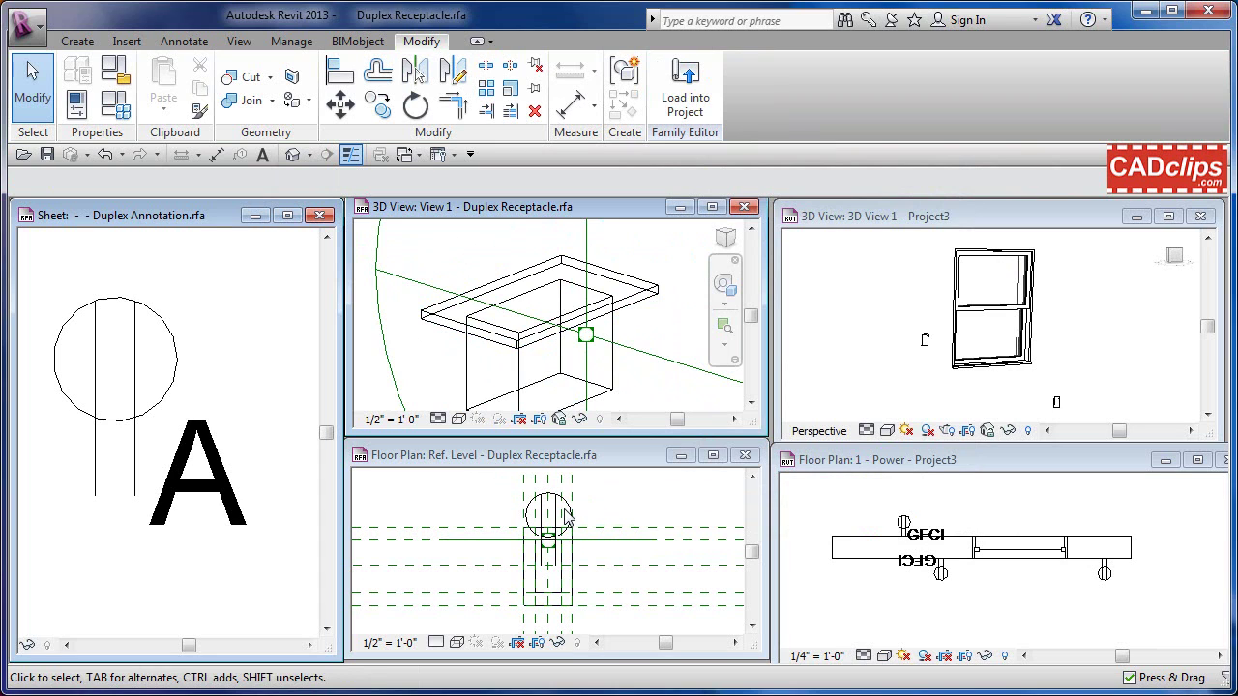
scroll(646, 308, "up", 3)
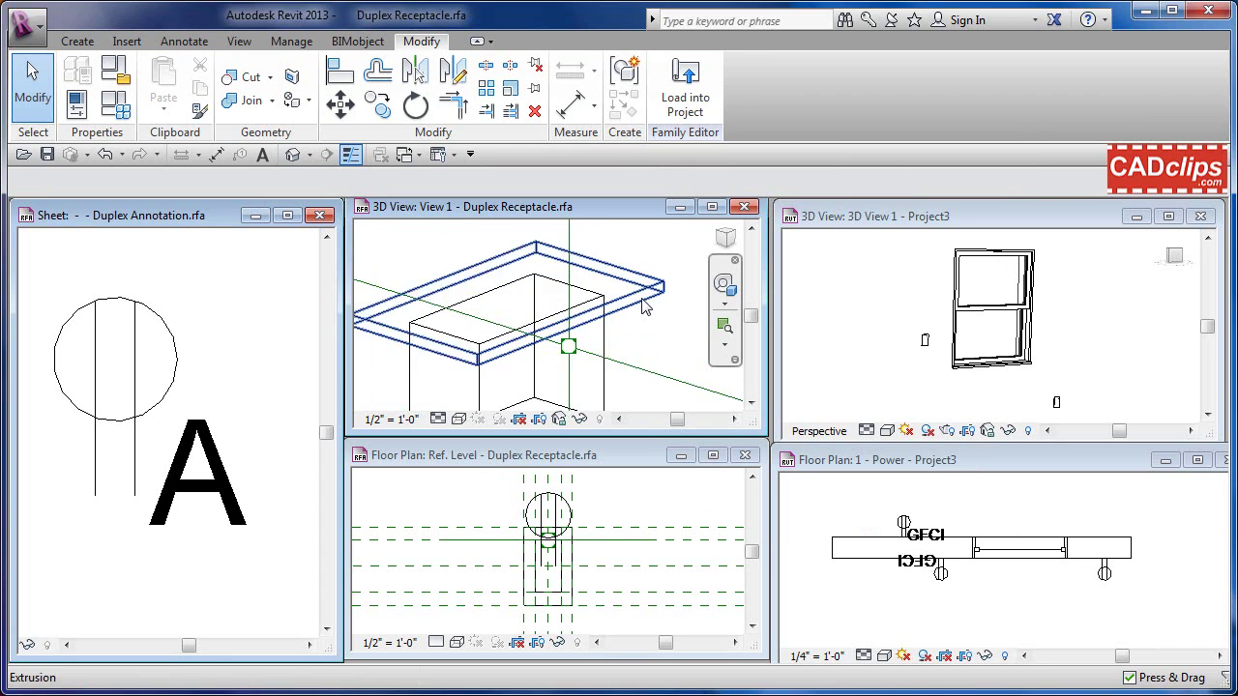
left_click(650, 313)
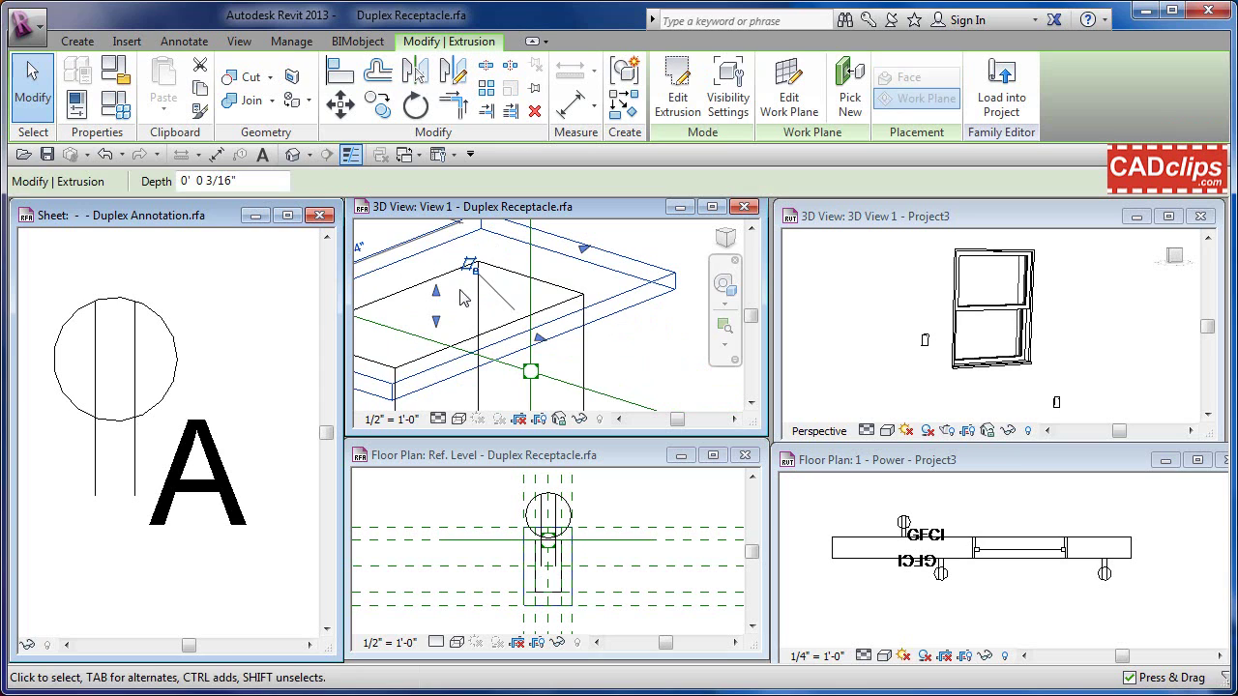
left_click_drag(438, 250, 438, 246)
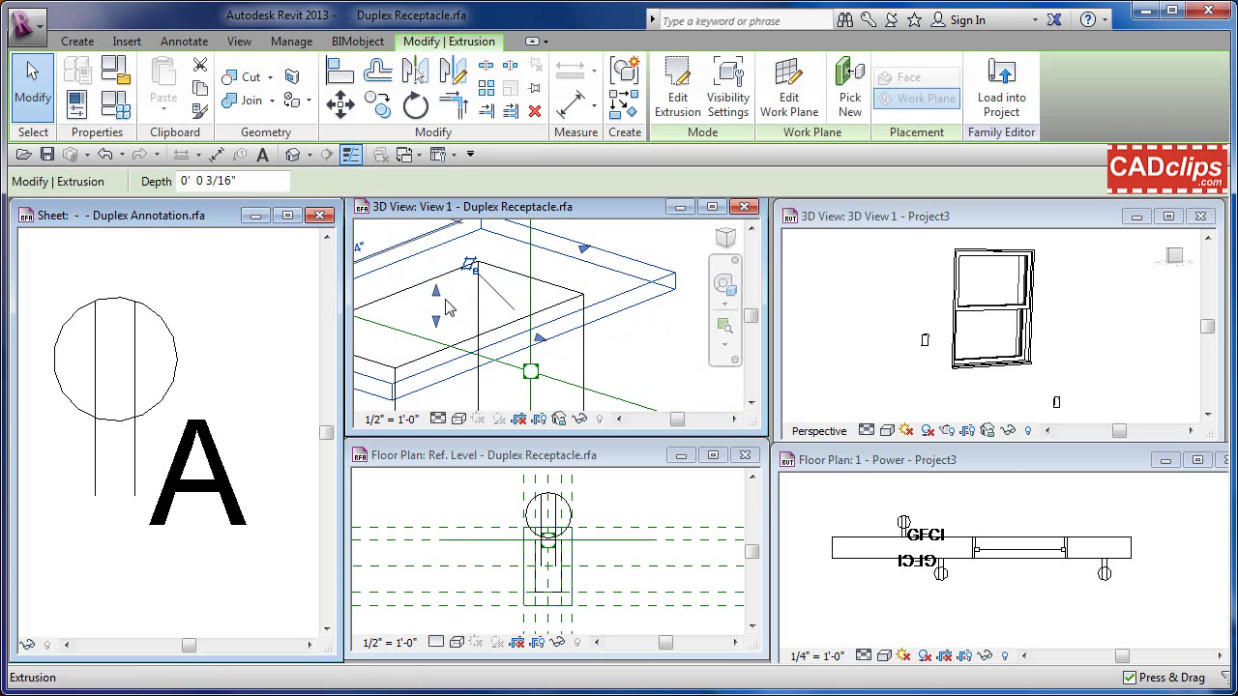
left_click_drag(436, 293, 437, 259)
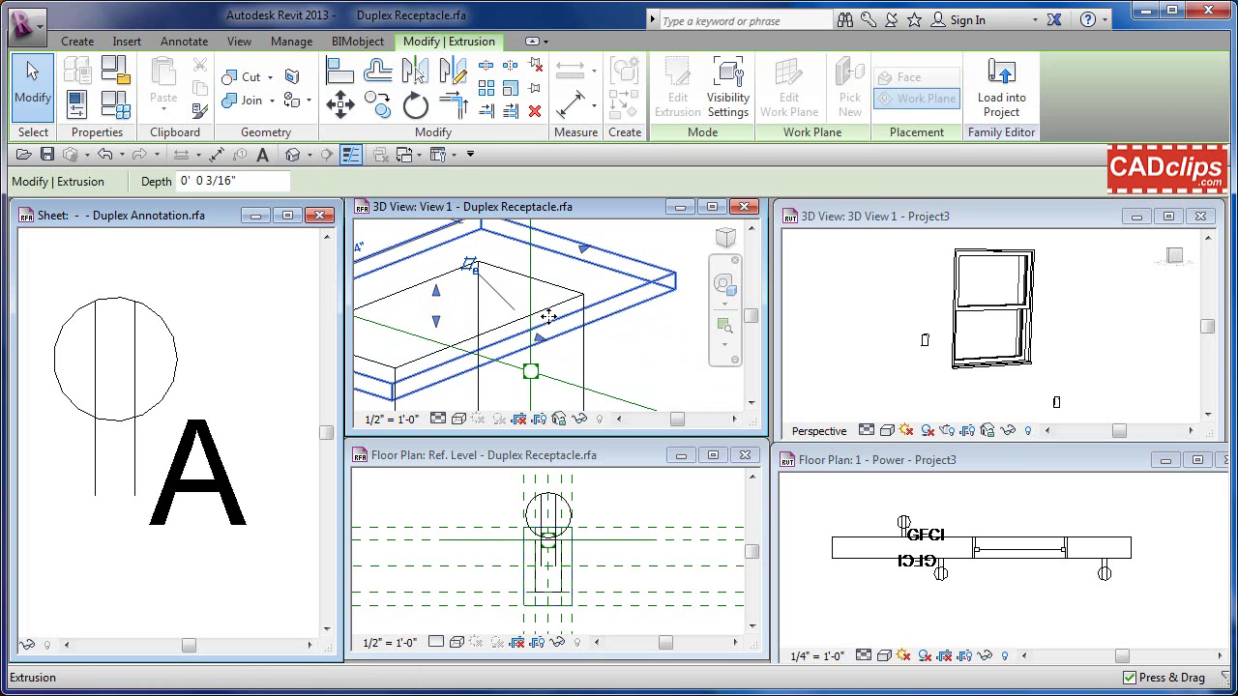
middle_click_drag(522, 319, 577, 331, "shift")
left_click_drag(545, 332, 624, 354)
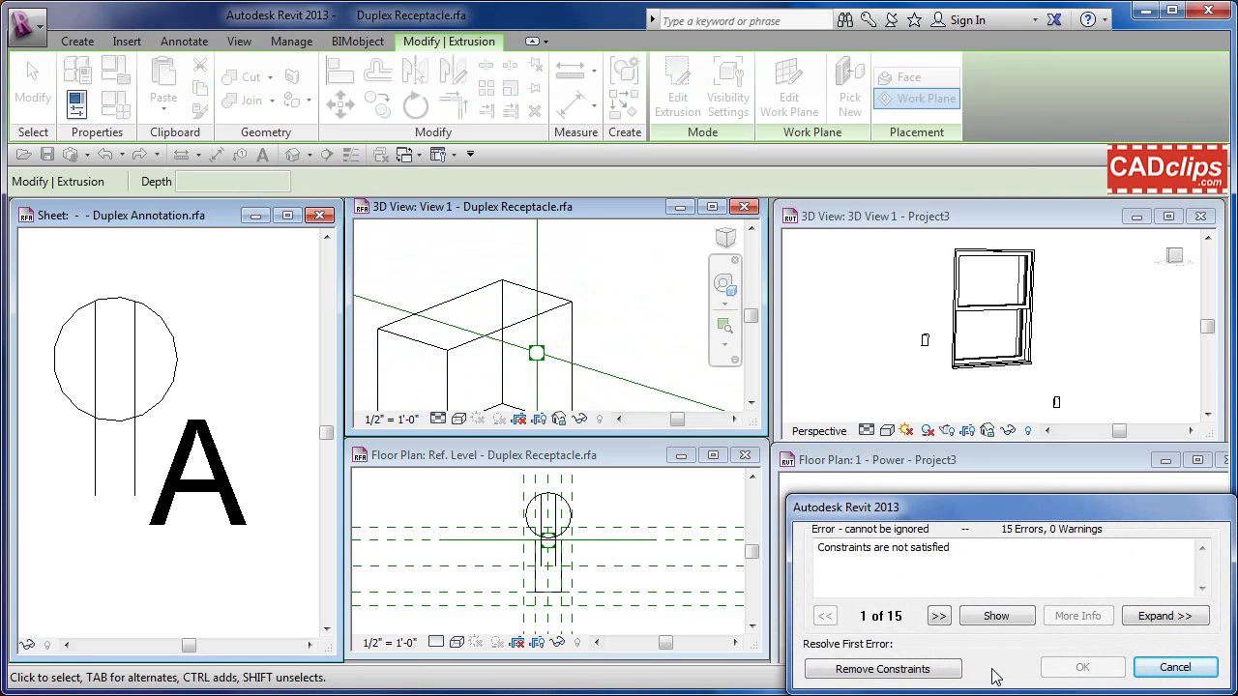
left_click(1175, 667)
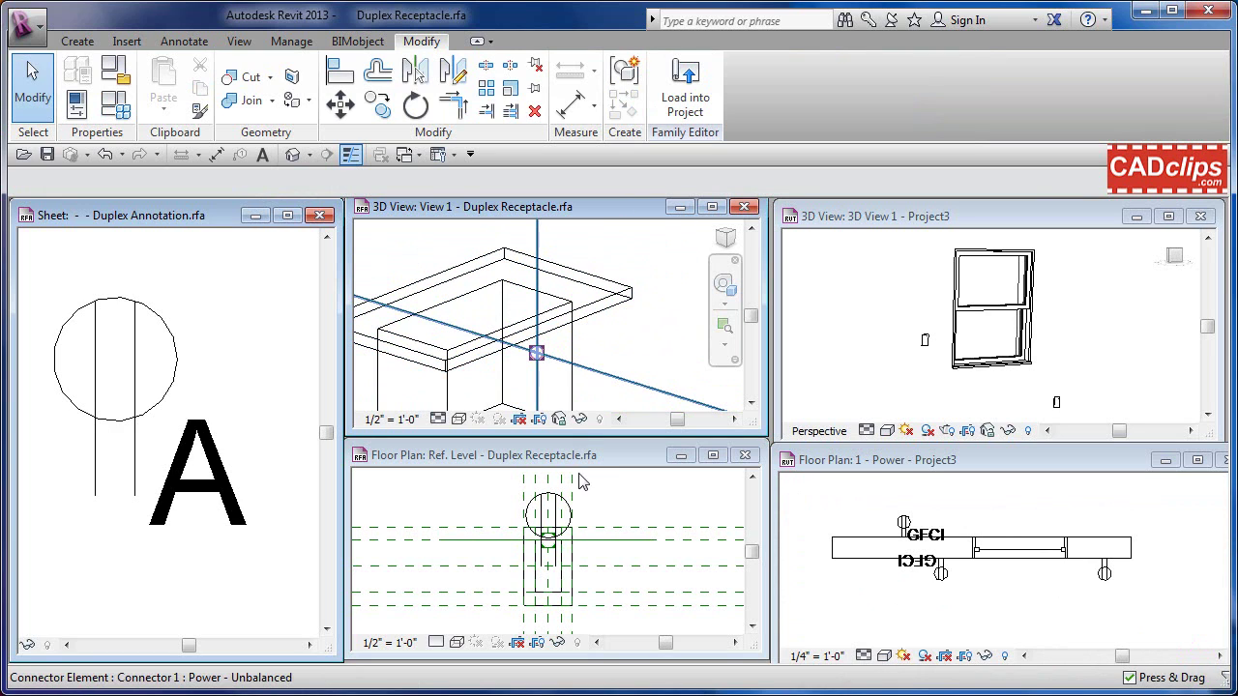
Step: Examine the receptacle's symbol and surrounding reference planes in the Ref. Level floor plan
left_click(575, 568)
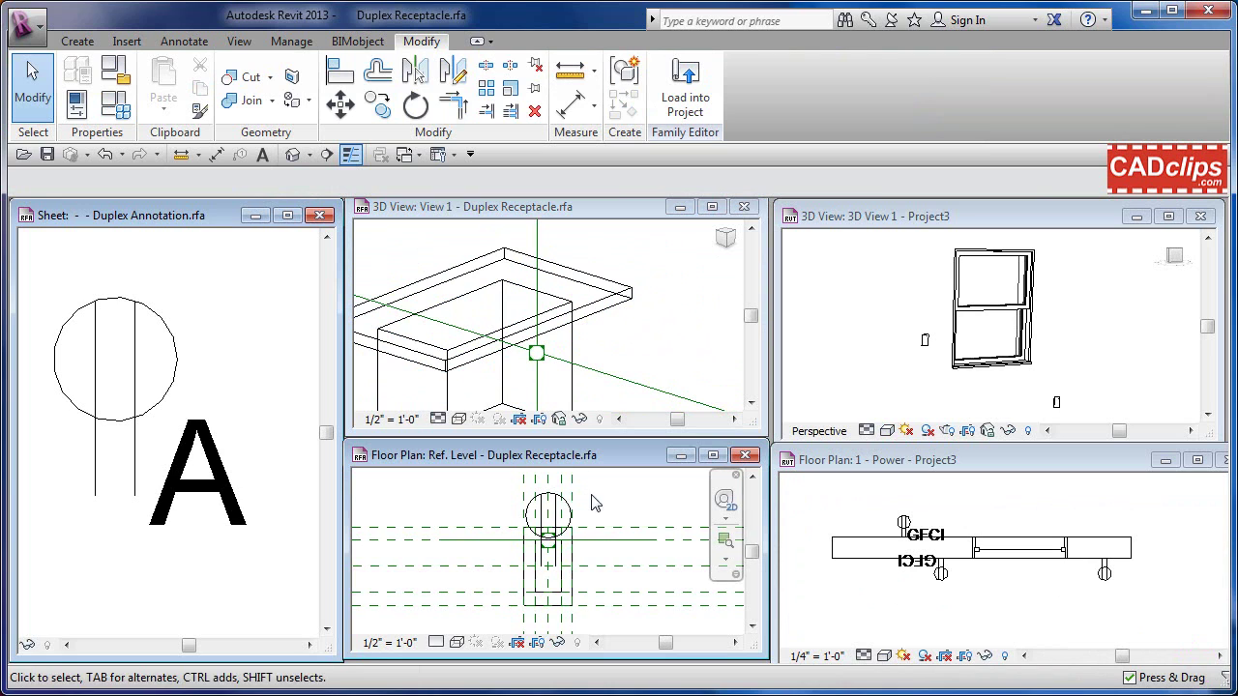
middle_click_drag(590, 506, 606, 565)
scroll(605, 564, "down", 4)
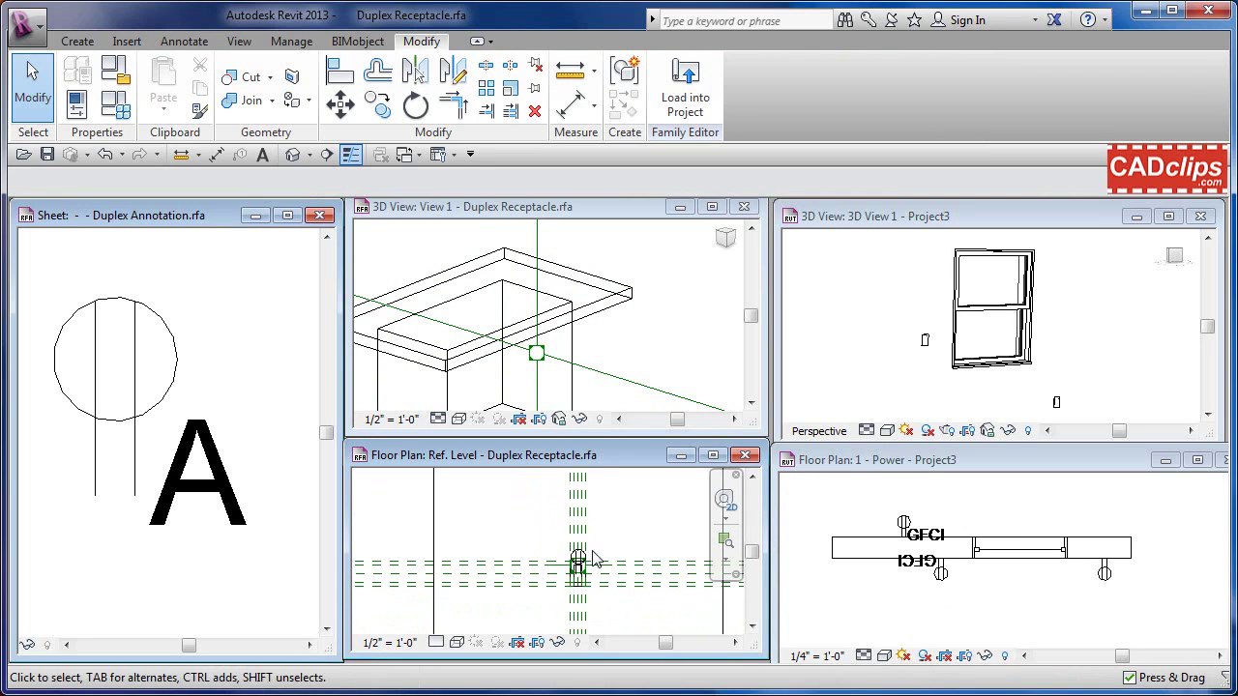
scroll(598, 561, "up", 5)
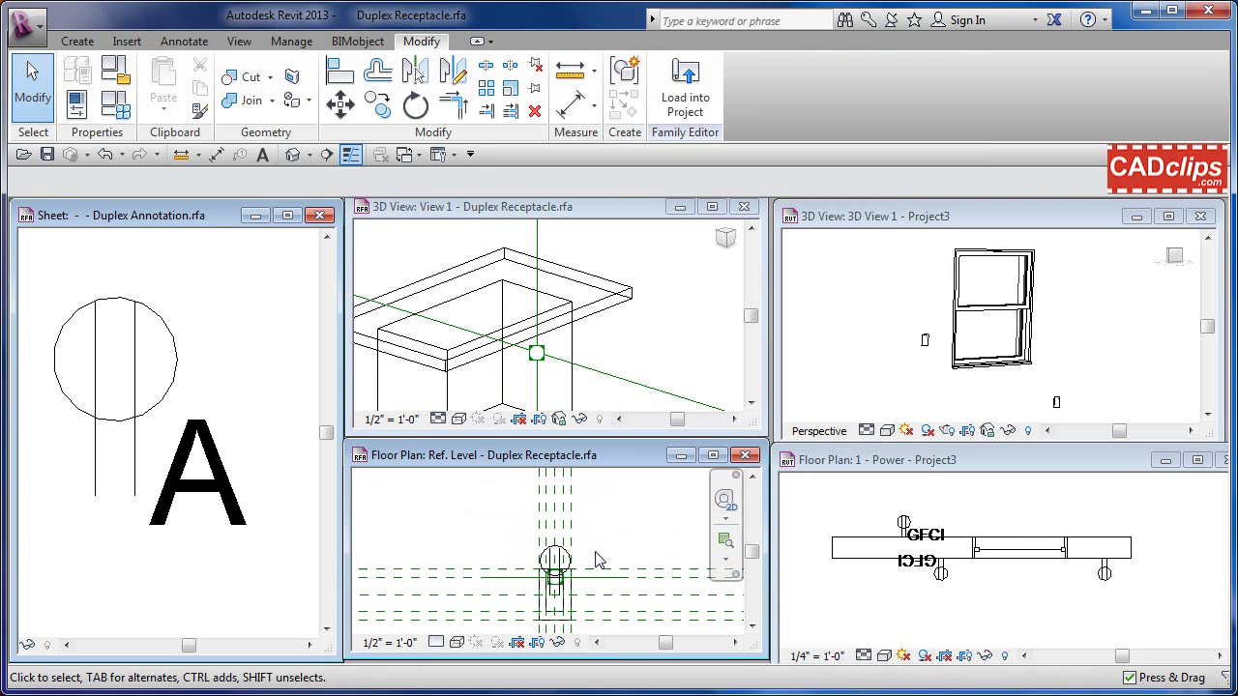
middle_click_drag(608, 557, 613, 531)
Step: Select the cover plate extrusion and the power connector in the 3D view to inspect them, ending with nothing selected
left_click(632, 335)
scroll(631, 336, "down", 1)
scroll(632, 335, "down", 2)
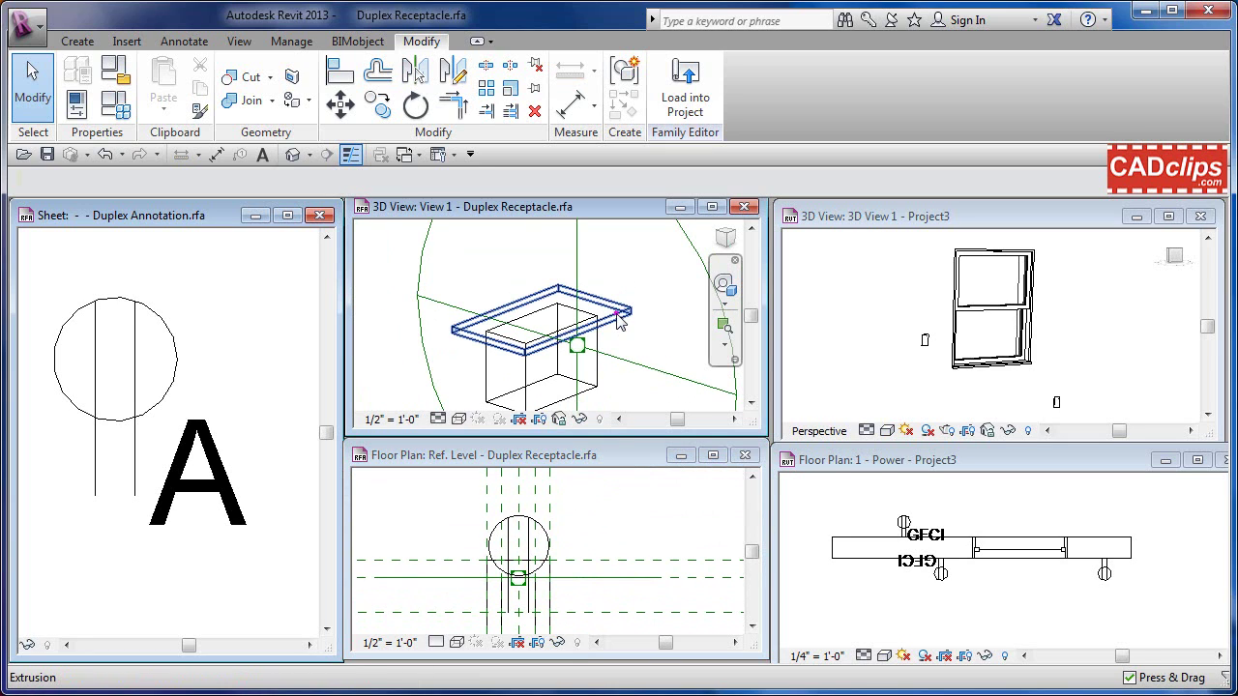
left_click(619, 322)
key("Escape")
left_click(598, 366)
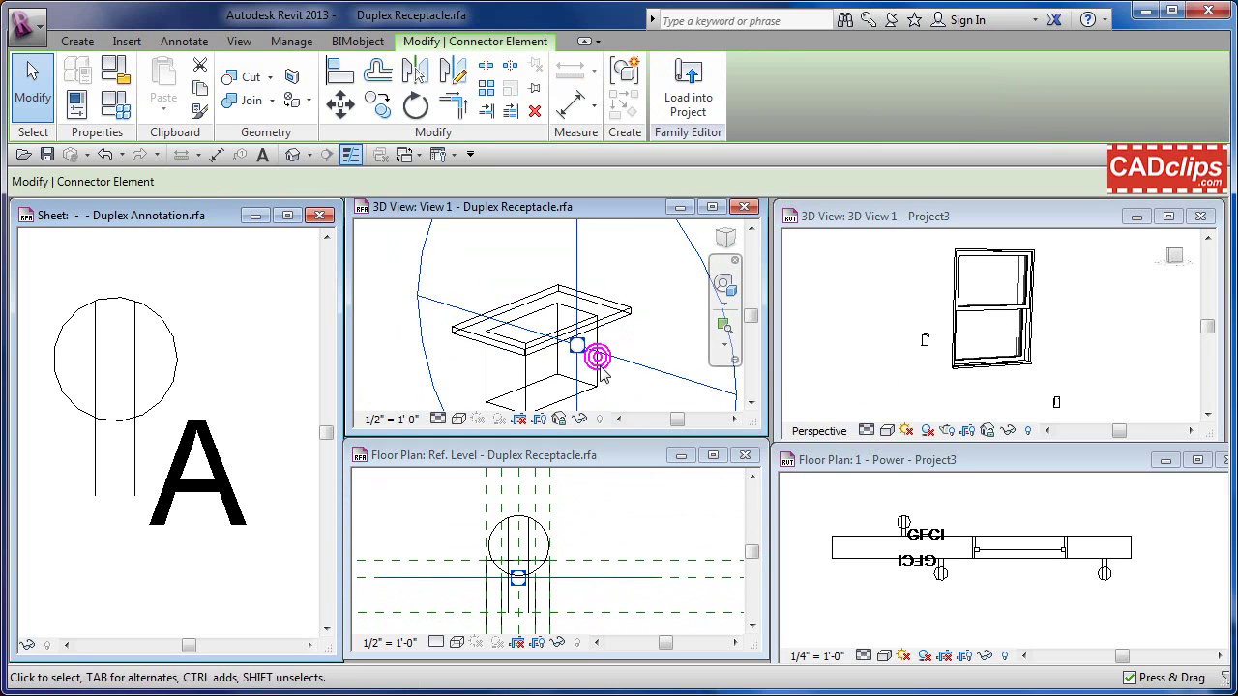
left_click(597, 379)
left_click(665, 331)
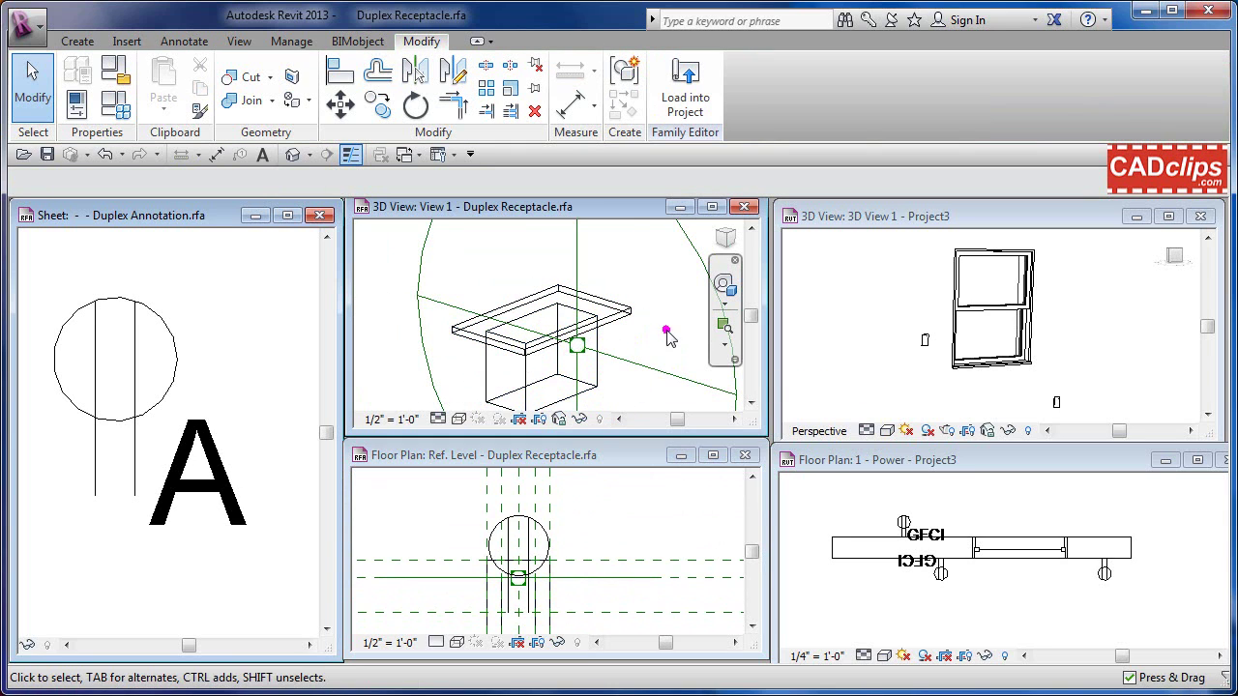
Step: Examine the large host extrusion in the receptacle's 3D view and the reference planes in the Ref. Level floor plan
scroll(665, 331, "down", 3)
middle_click_drag(665, 331, 591, 333)
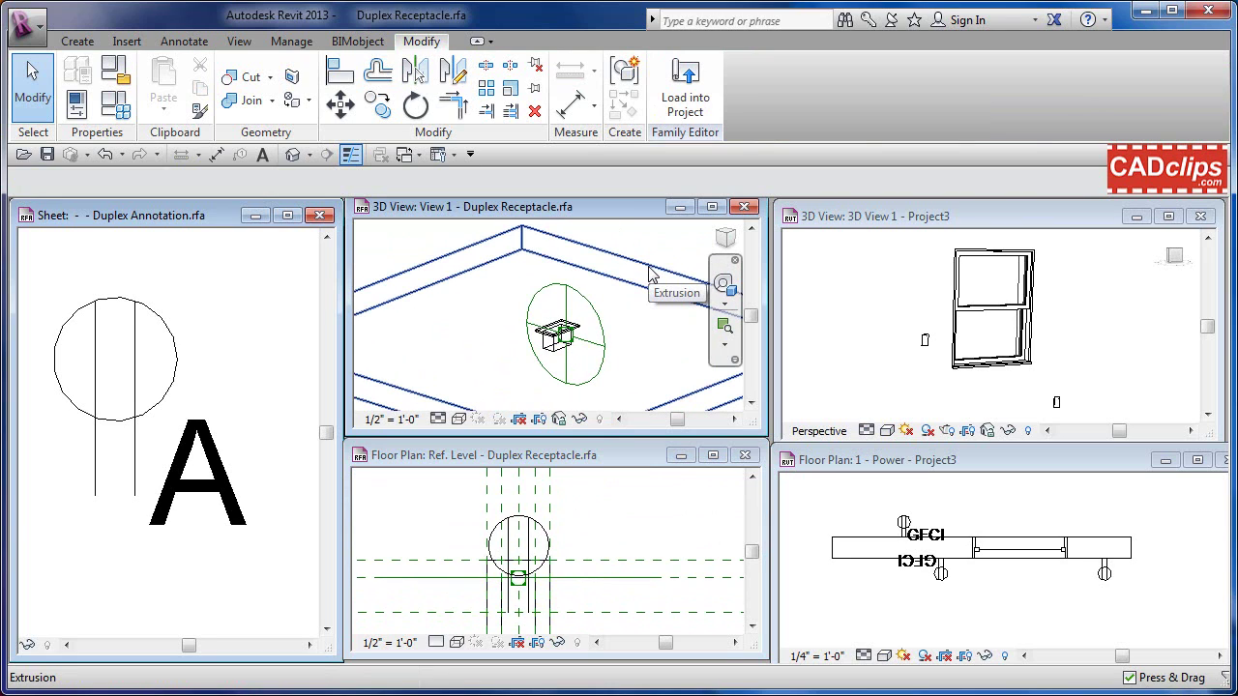
left_click(593, 531)
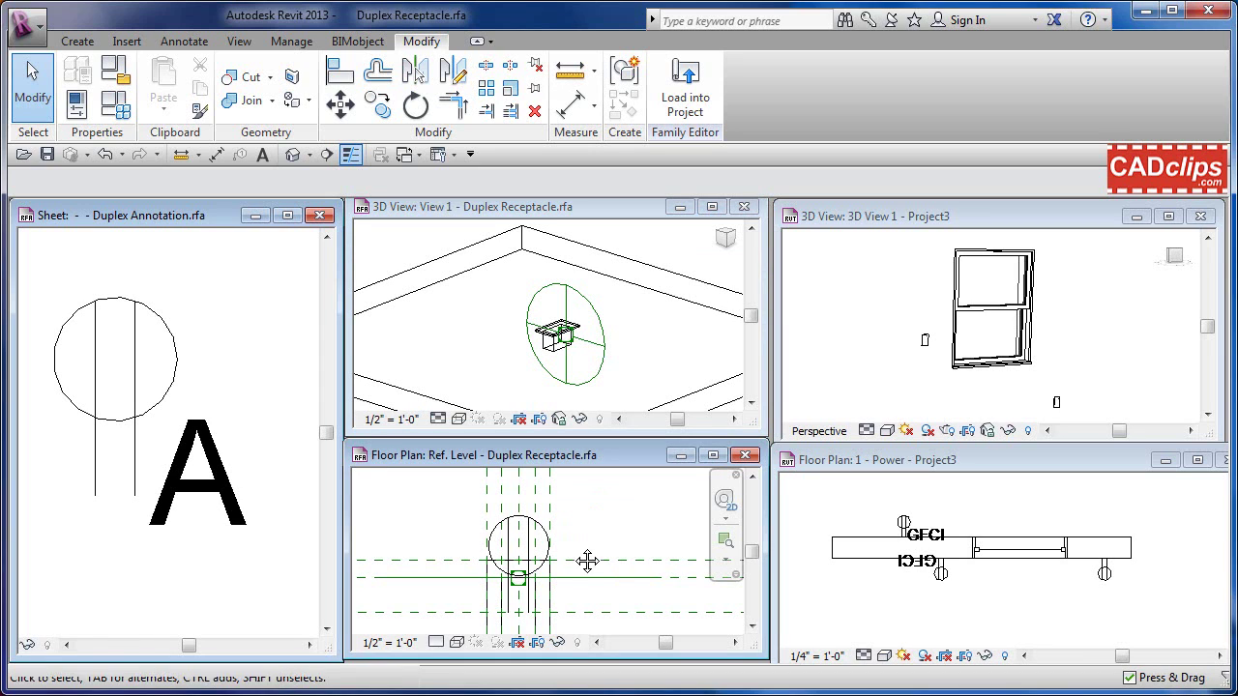
middle_click_drag(587, 561, 628, 526)
scroll(597, 558, "down", 3)
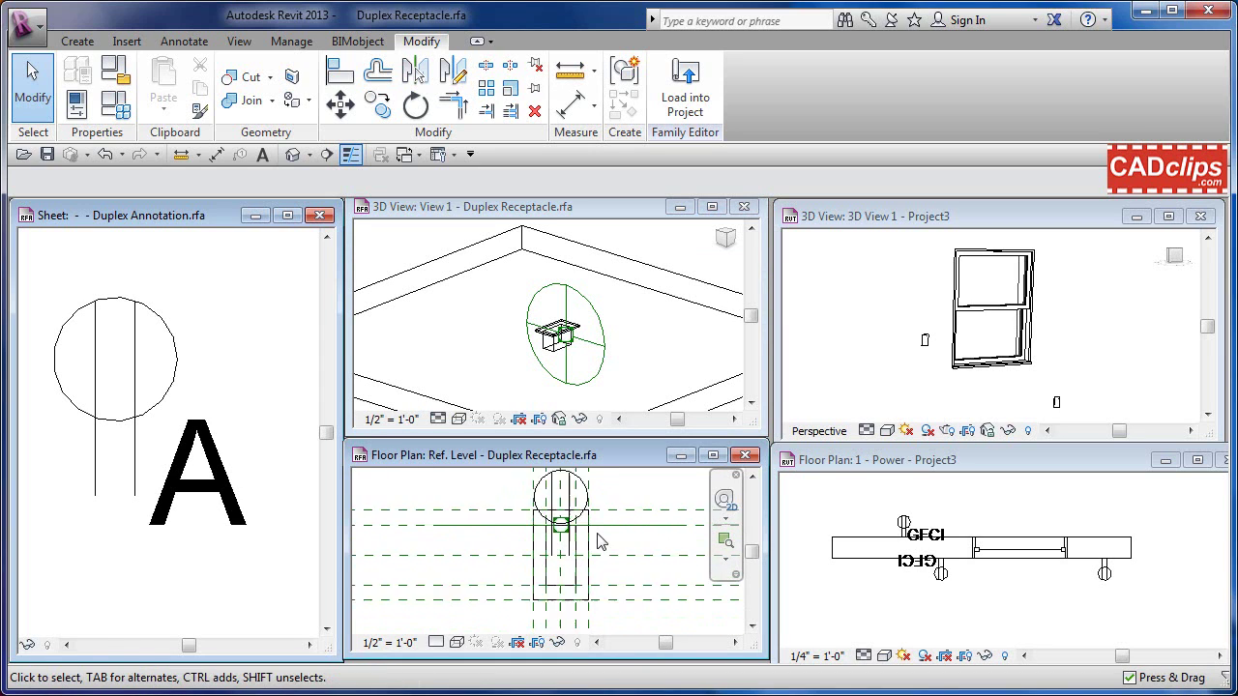
scroll(597, 558, "up", 2)
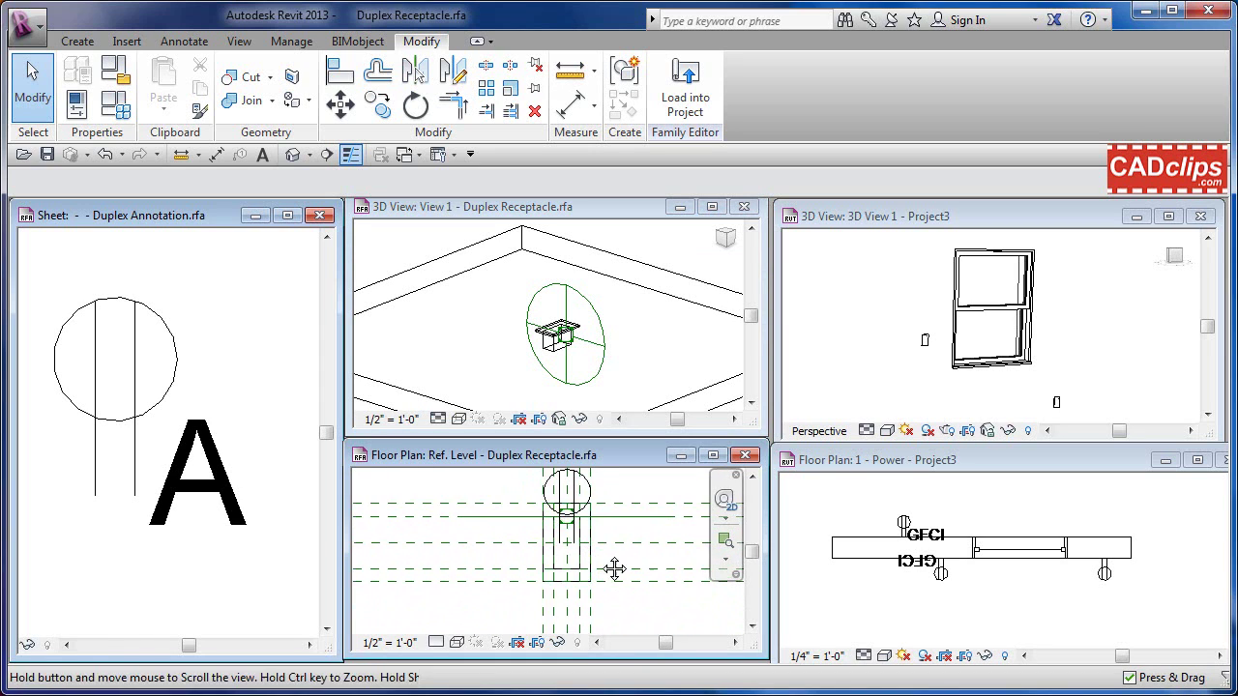
middle_click_drag(613, 569, 566, 559)
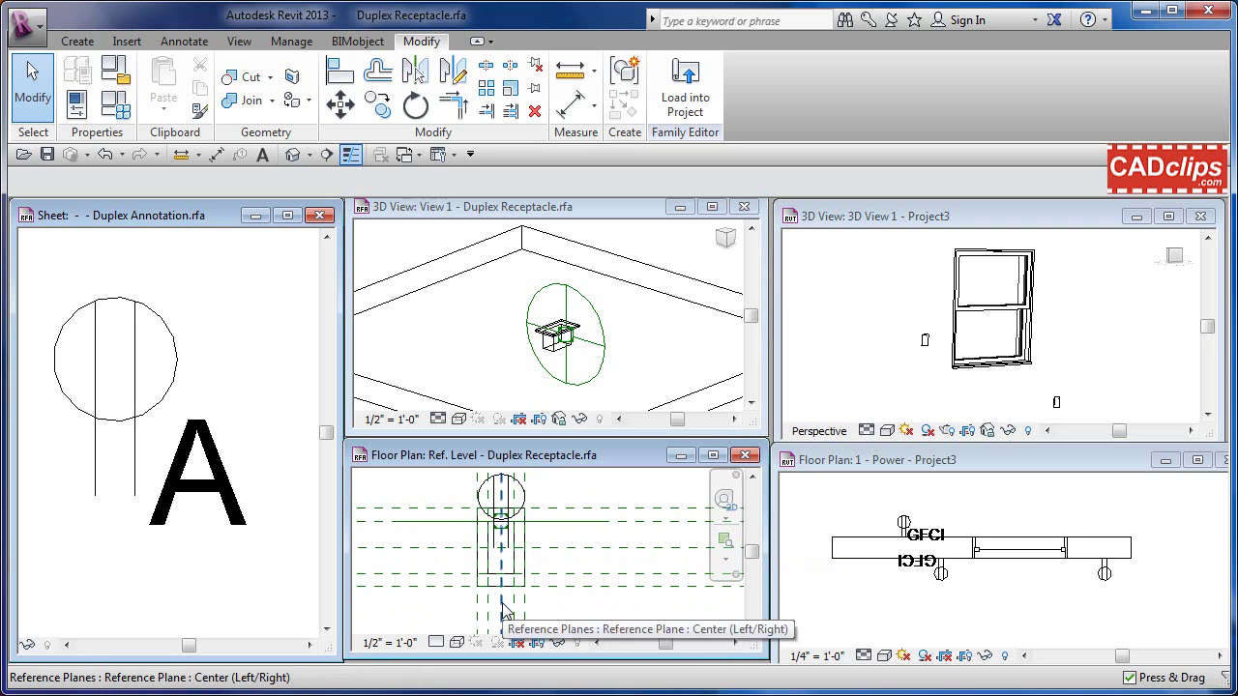
Step: Select the Center (Left/Right) reference plane in the floor plan, review its properties, and clear the selection
scroll(502, 610, "up", 2)
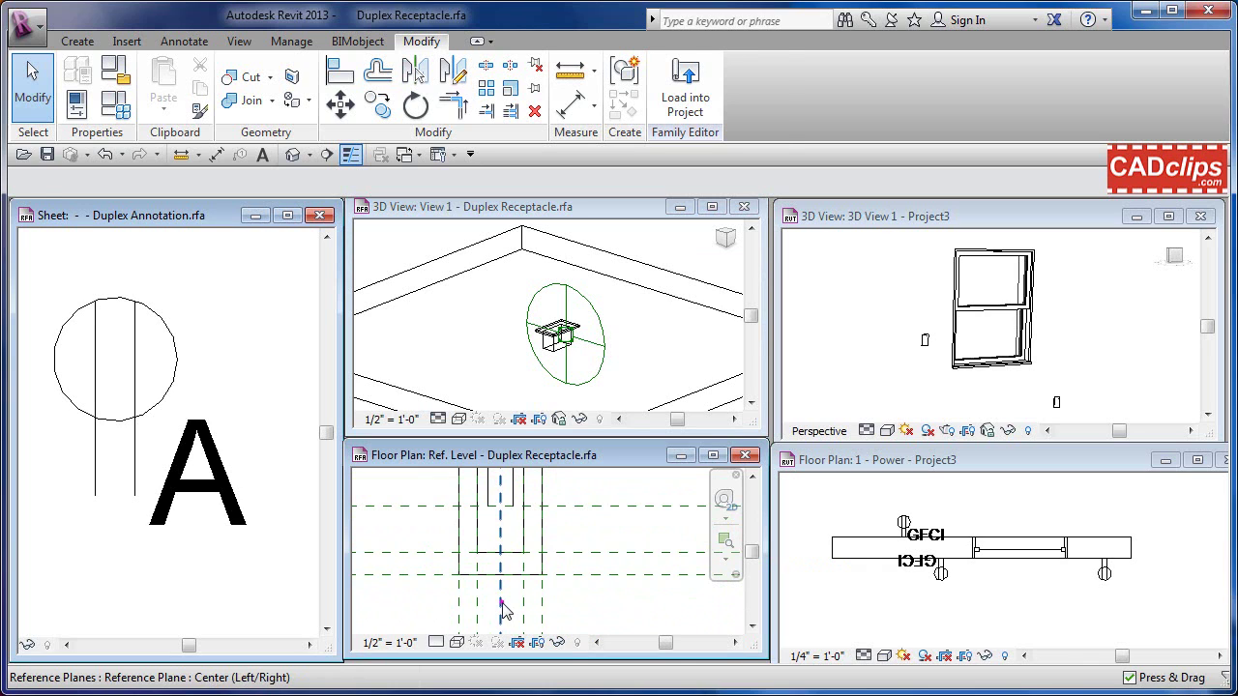
left_click(502, 609)
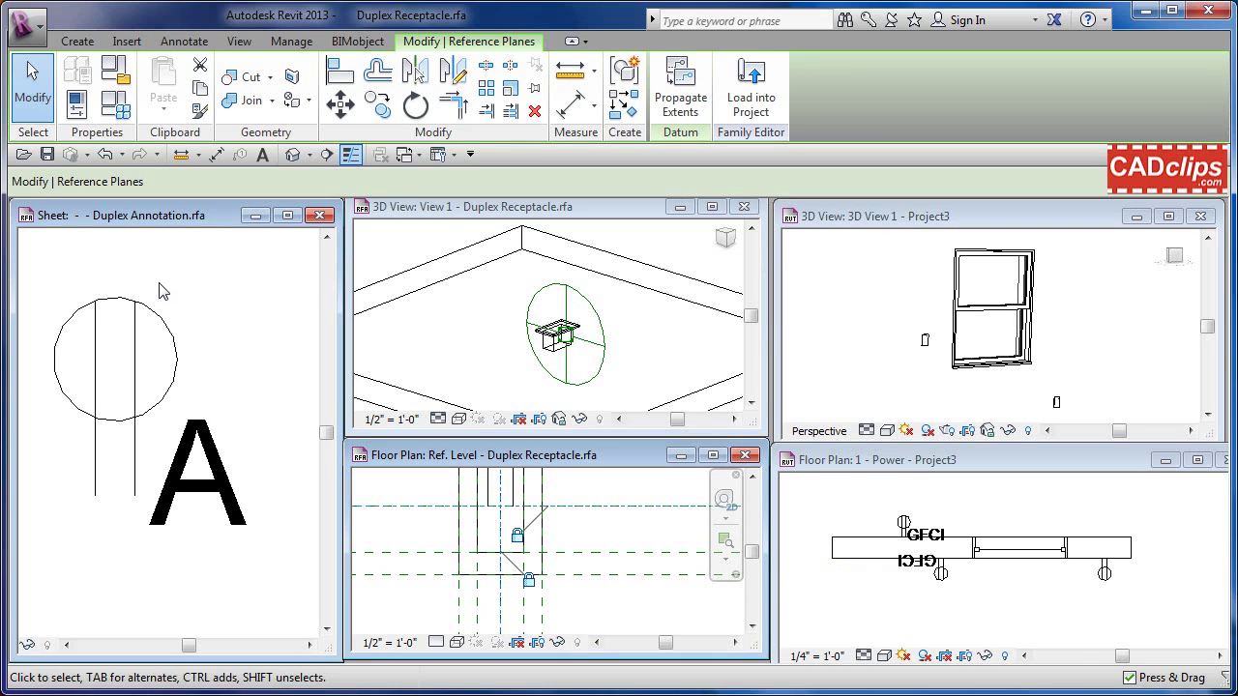
left_click(76, 104)
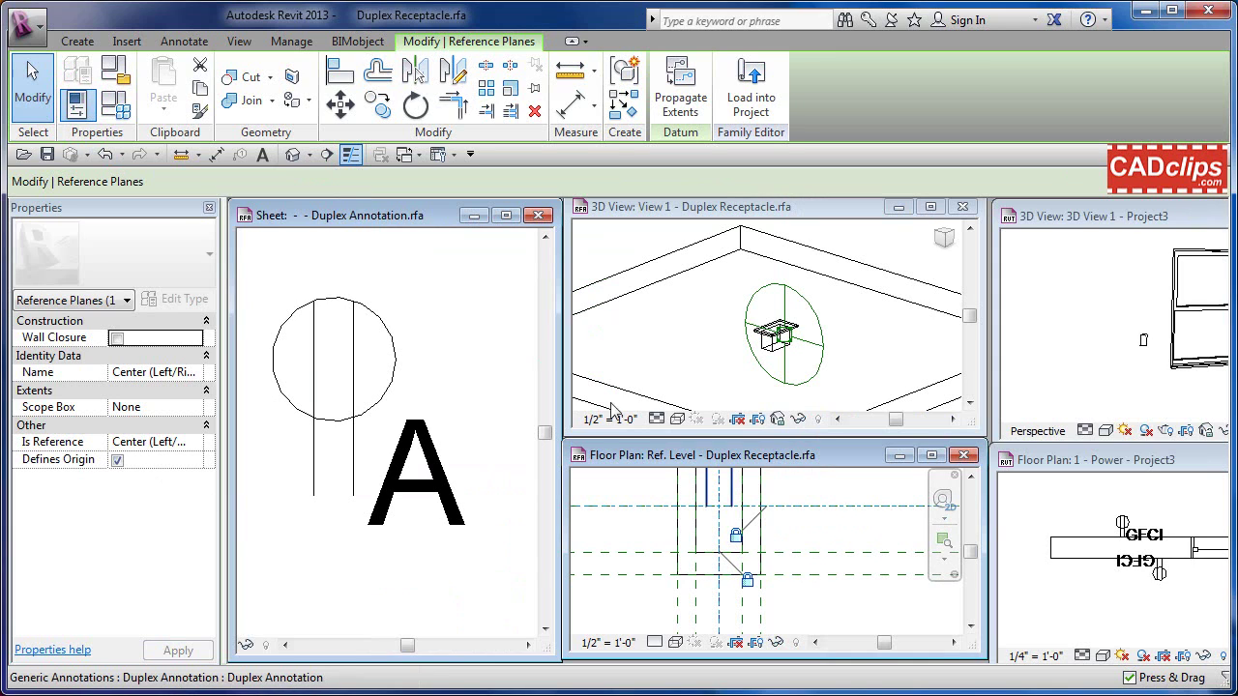
left_click(209, 207)
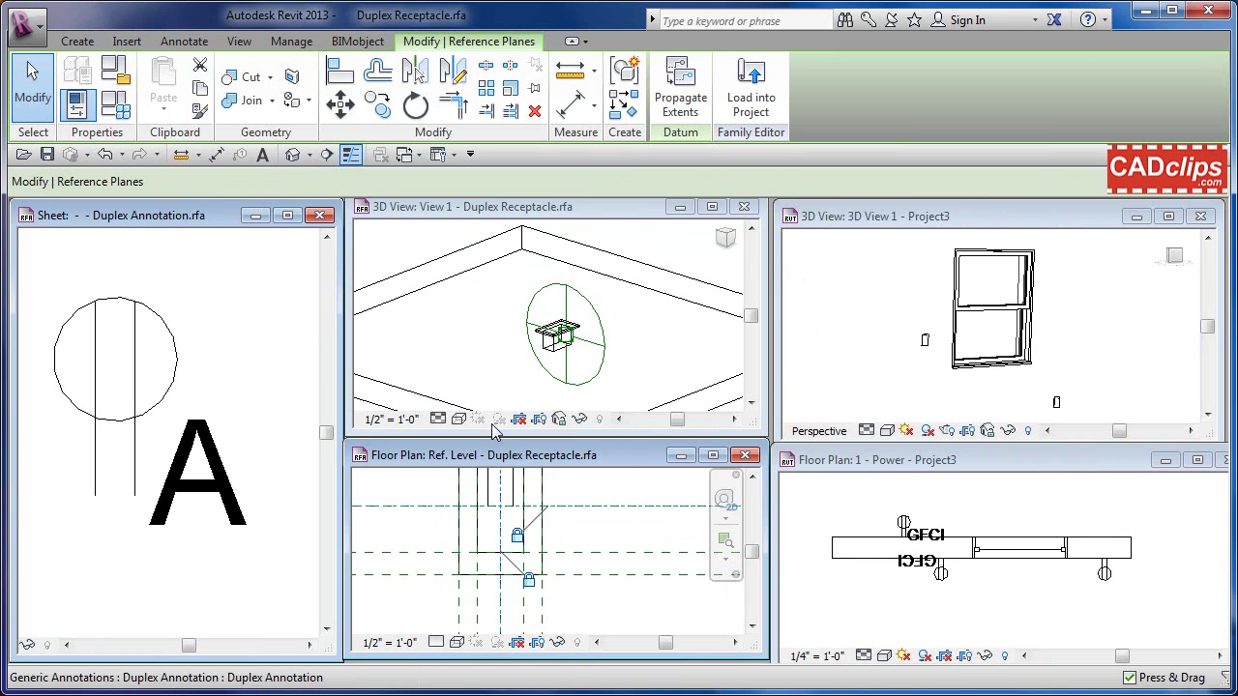
left_click(590, 527)
Step: Select the horizontal reference plane crossing the symbol's circle to inspect its alignment locks, ending with nothing selected
scroll(590, 527, "down", 1)
middle_click_drag(590, 527, 609, 554)
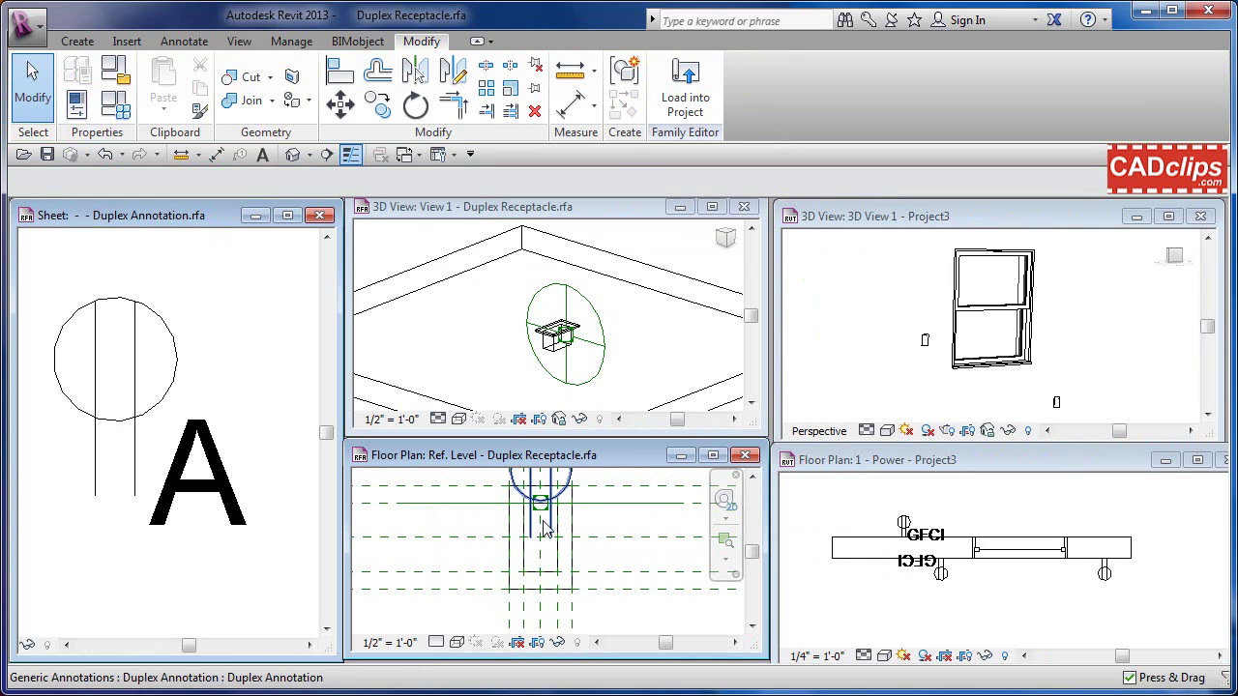
left_click(623, 488)
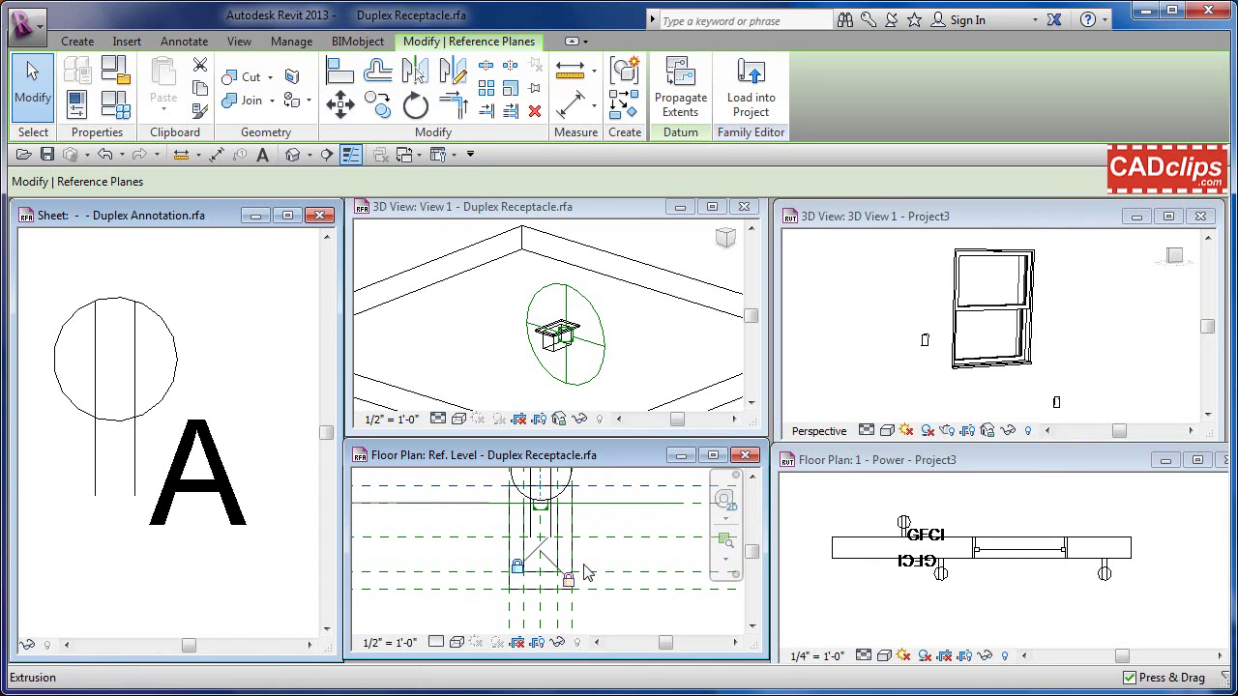
key("Escape")
middle_click_drag(610, 537, 630, 561)
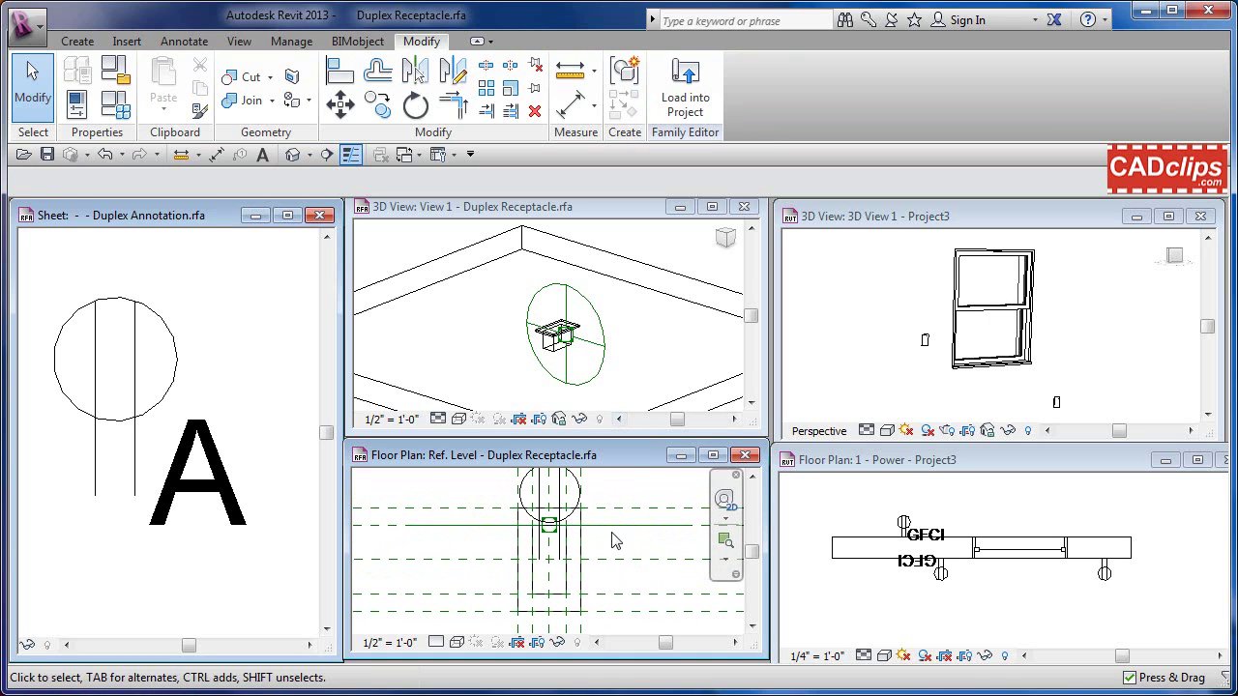
scroll(615, 540, "down", 3)
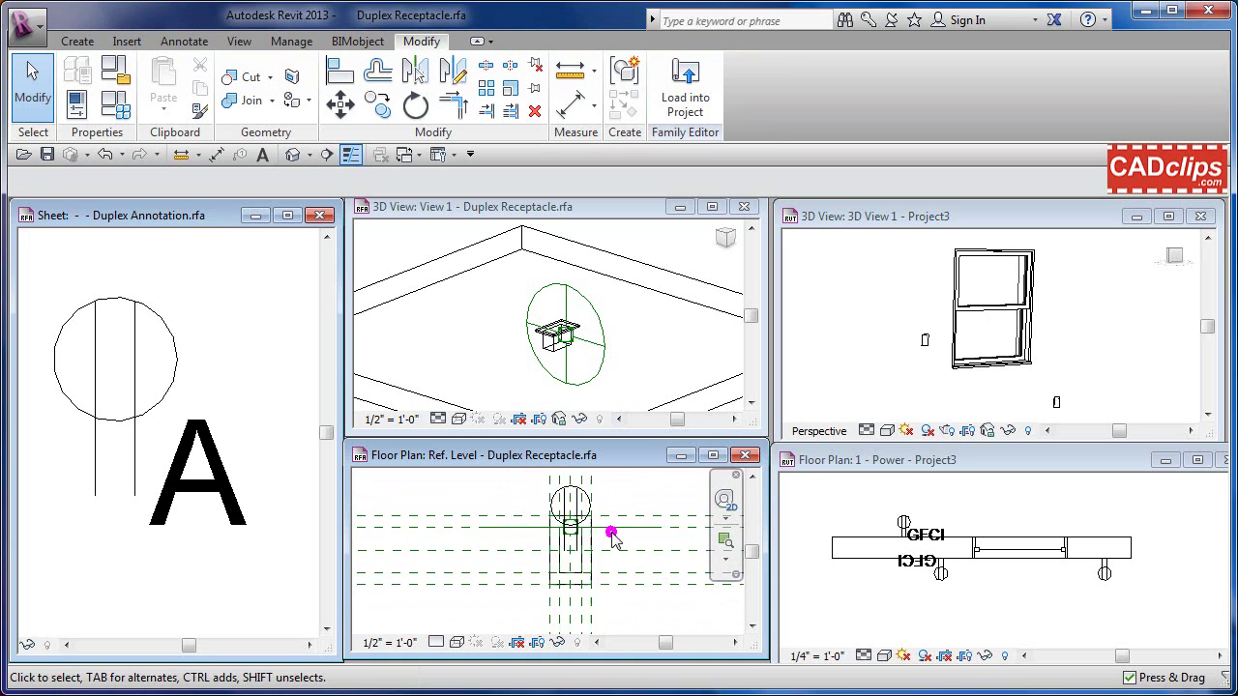
Step: View the receptacle from directly above in the 3D view and compare its cover plate and box with the Ref. Level floor plan
left_click(641, 331)
mouse_move(642, 332)
middle_mouse_down()
mouse_move(629, 346)
mouse_move(628, 310)
mouse_move(655, 320)
middle_mouse_up()
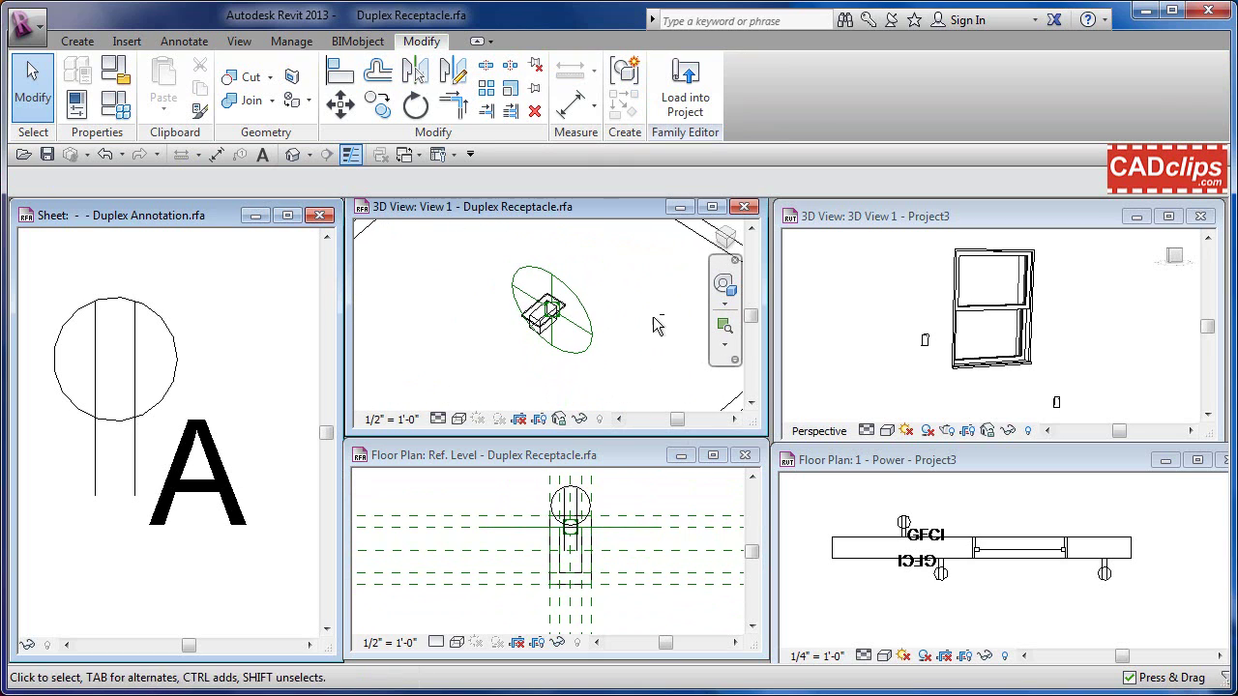
left_click(732, 240)
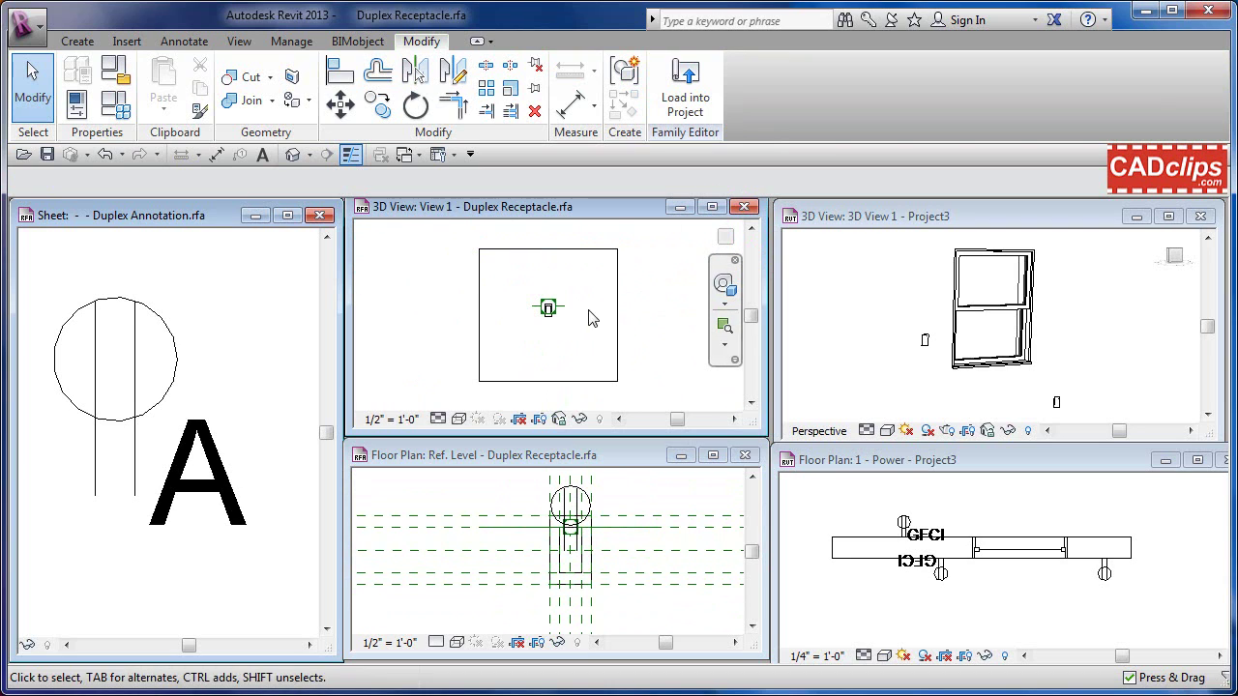
scroll(558, 310, "up", 4)
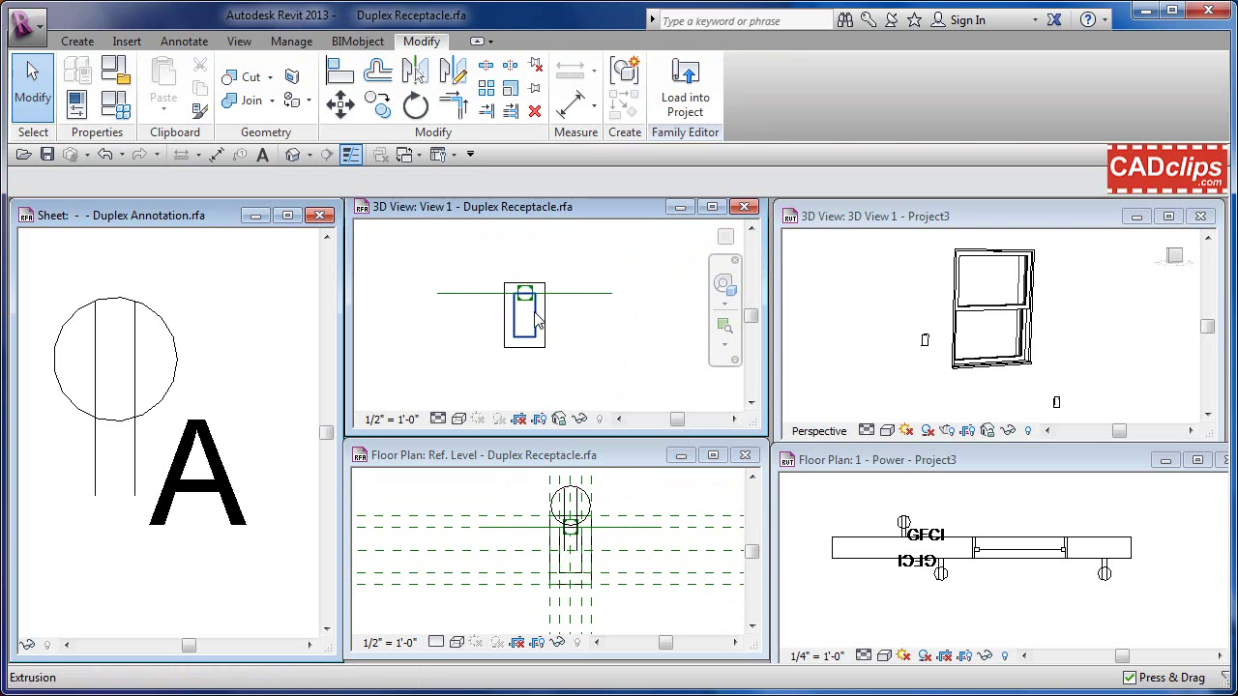
scroll(535, 320, "up", 3)
scroll(622, 334, "down", 1)
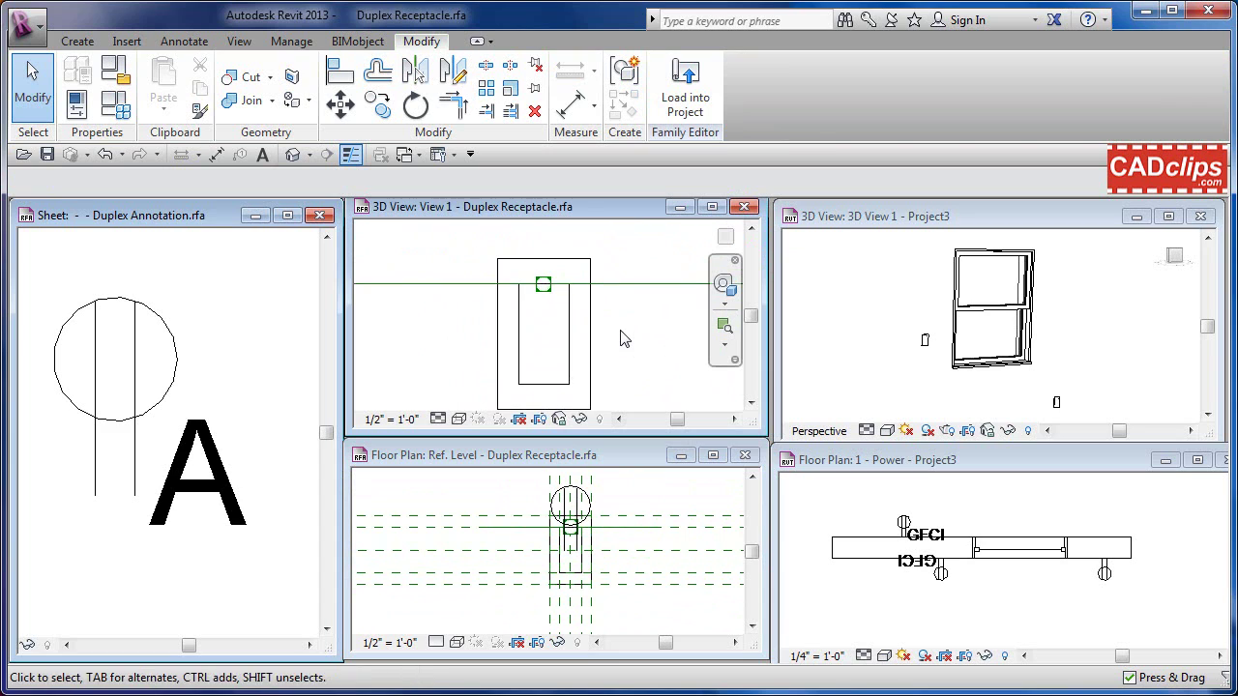
middle_click_drag(623, 338, 661, 319)
scroll(648, 315, "down", 1)
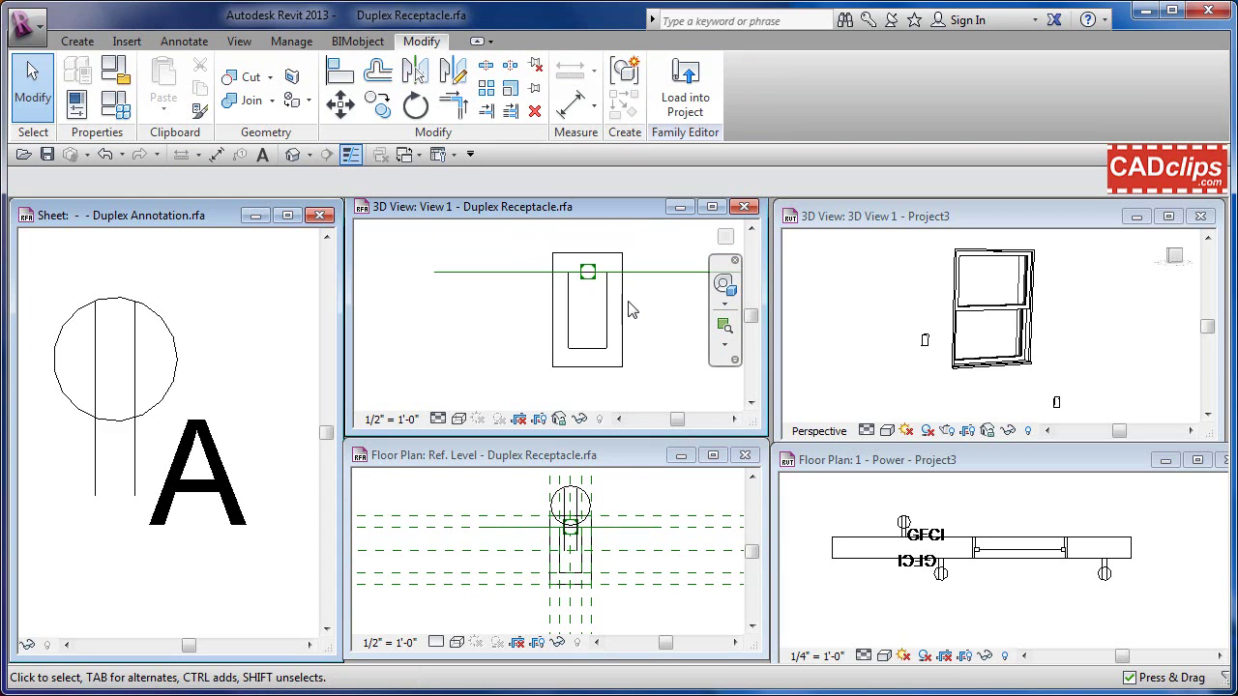
left_click(626, 487)
scroll(600, 548, "up", 3)
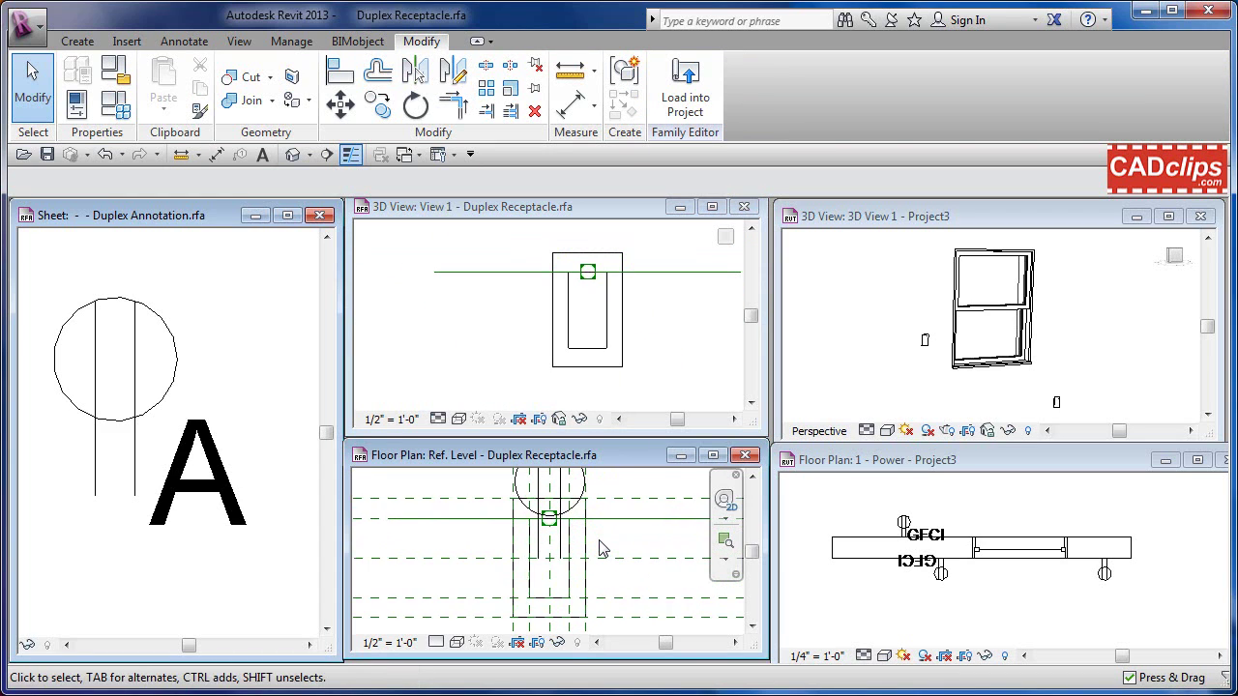
mouse_move(602, 544)
middle_mouse_down()
mouse_move(611, 561)
mouse_move(597, 554)
middle_mouse_up()
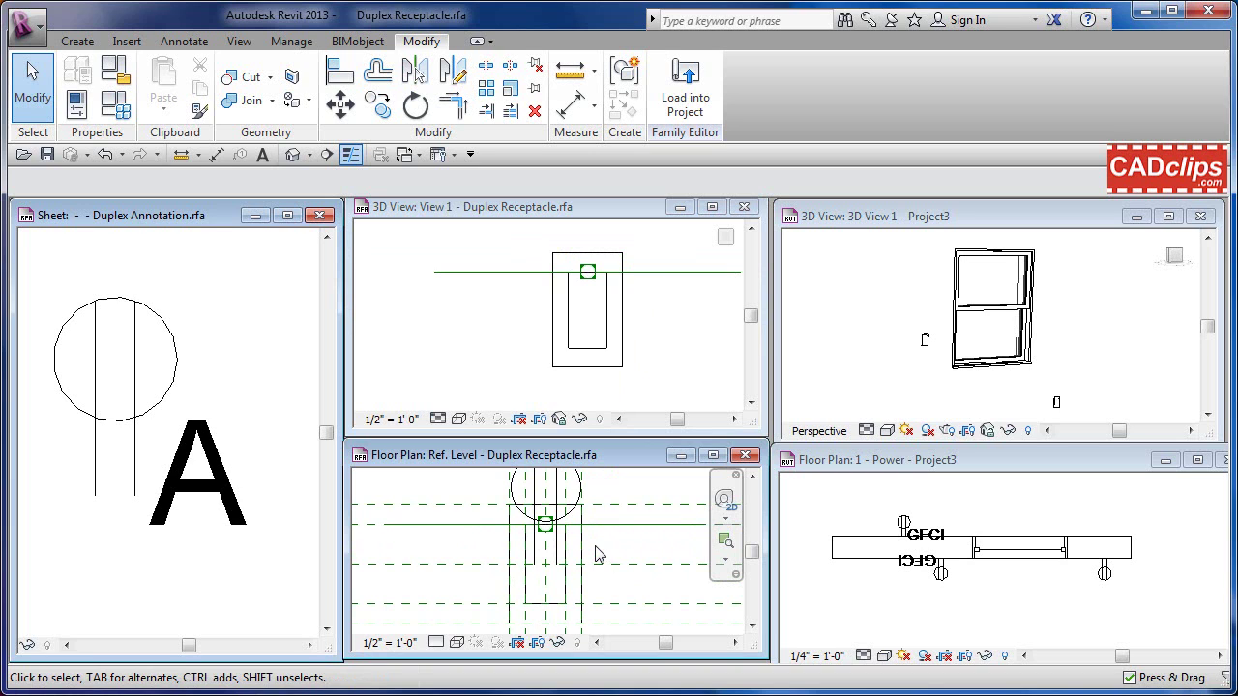
Step: Inspect the power connector in an angled 3D view and select the nested Duplex Annotation symbol in the floor plan
left_click(655, 324)
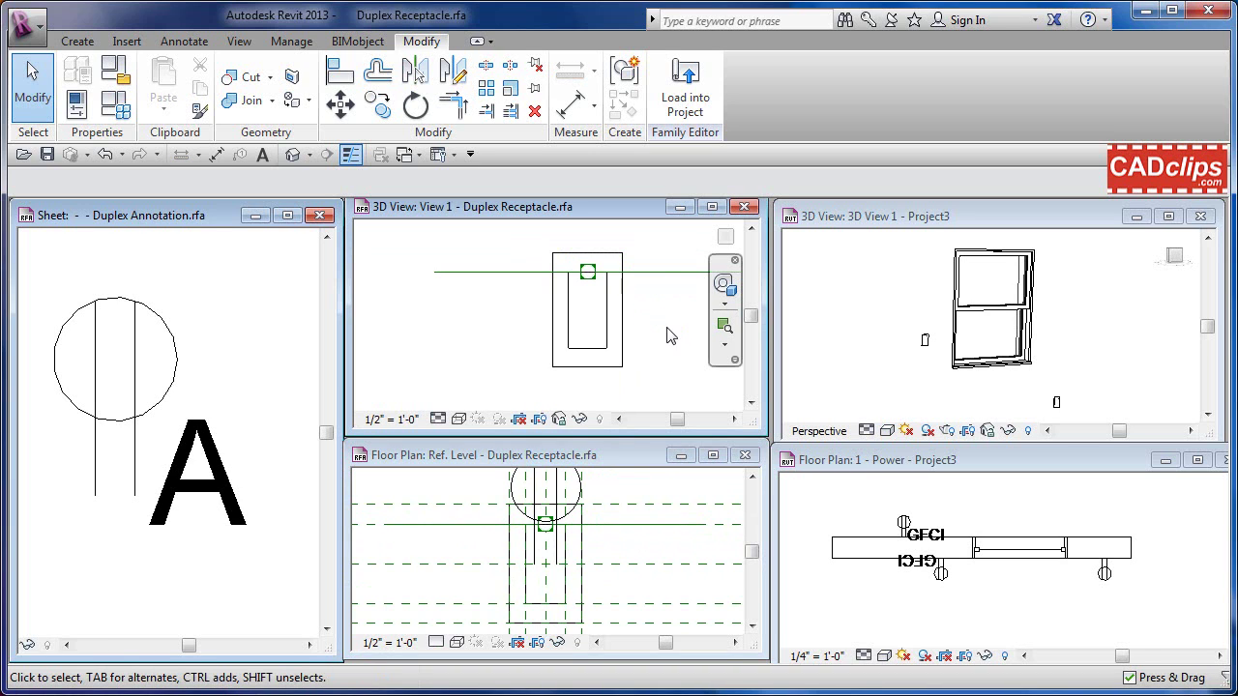
middle_click_drag(666, 334, 643, 366, "shift")
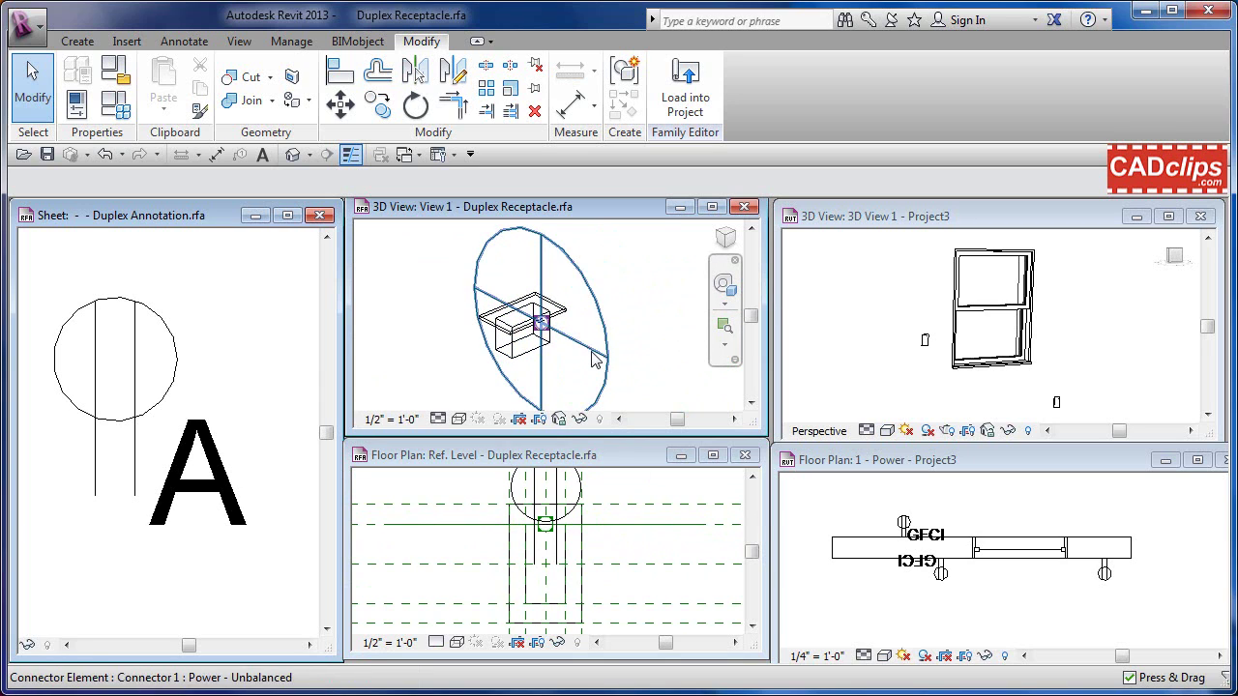
left_click(627, 557)
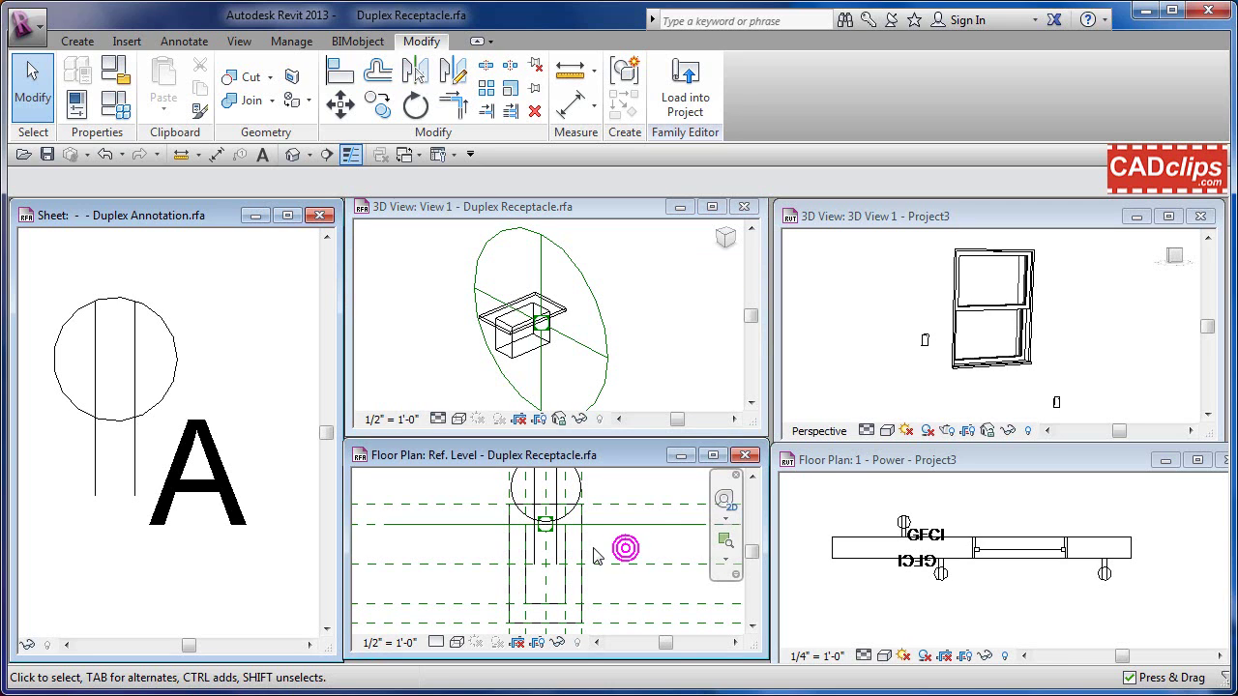
middle_click_drag(627, 551, 638, 582)
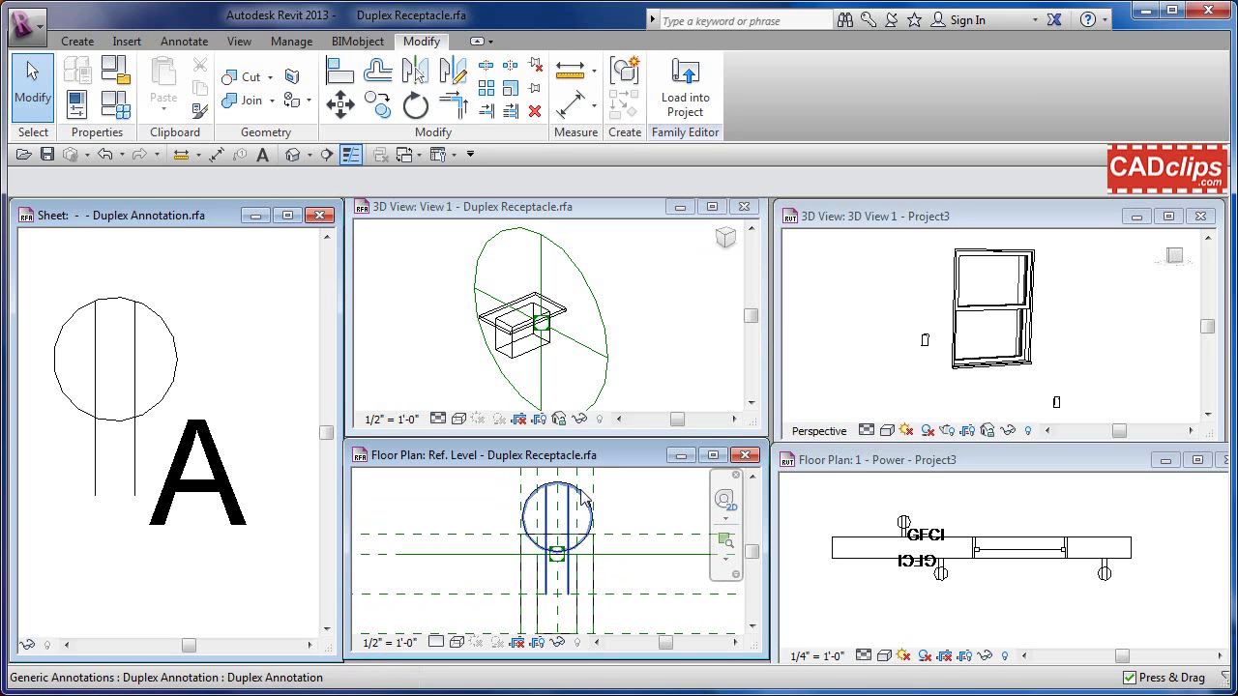
left_click(584, 499)
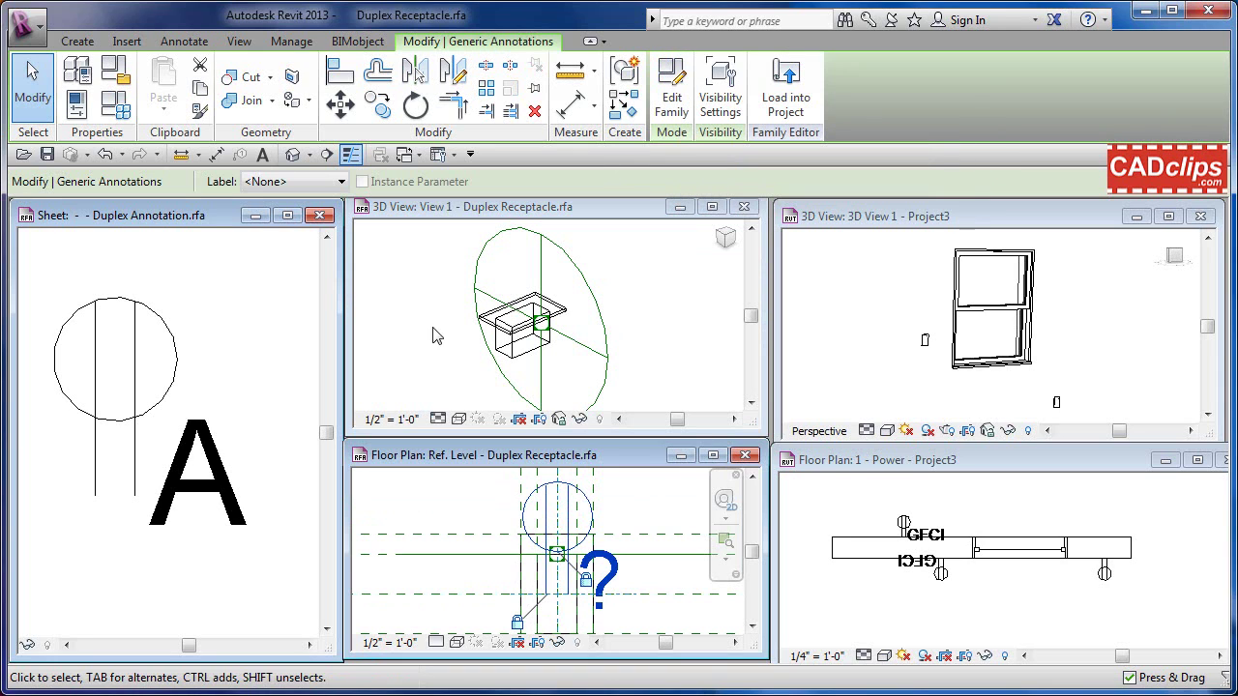
Step: Switch to the Duplex Annotation family sheet and examine the symbol's circle, lines and letter
left_click(202, 209)
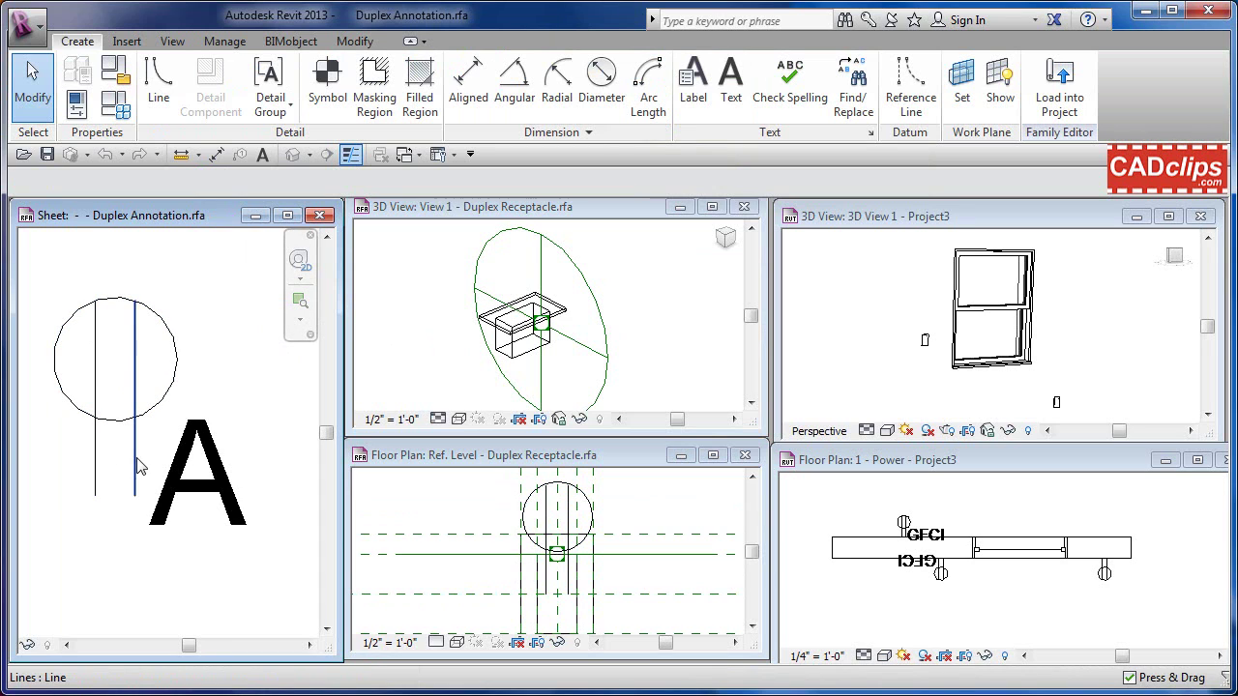
scroll(143, 360, "down", 2)
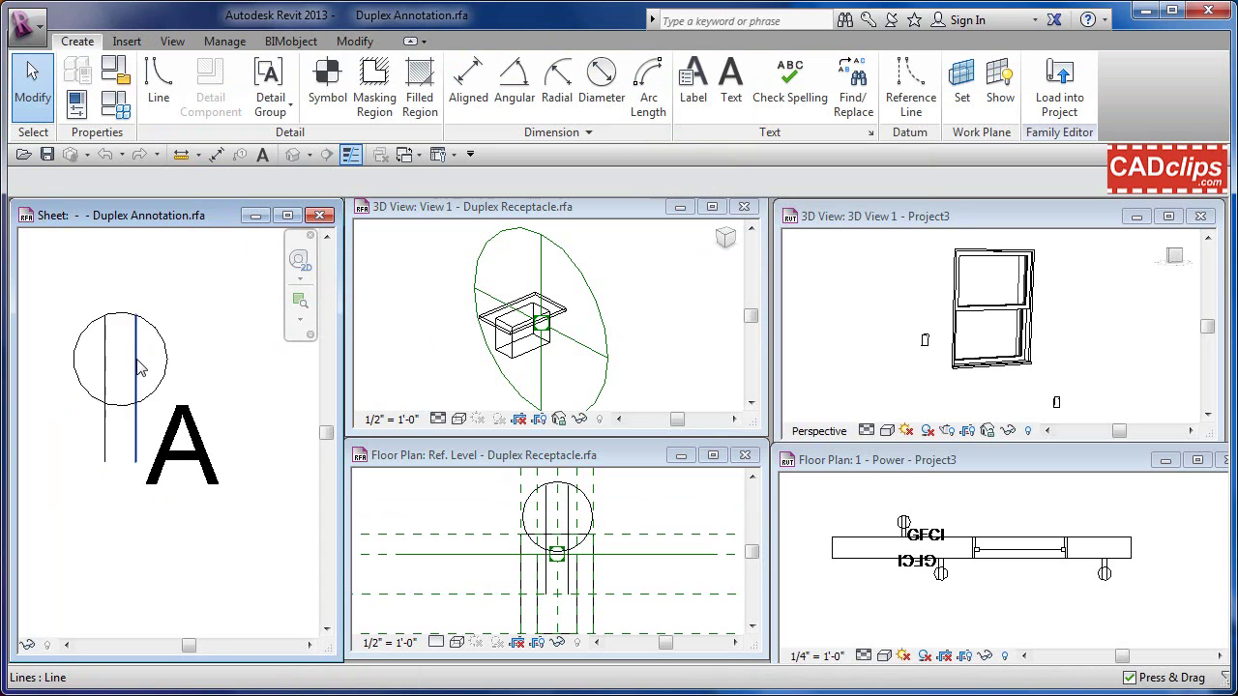
middle_click_drag(152, 374, 185, 389)
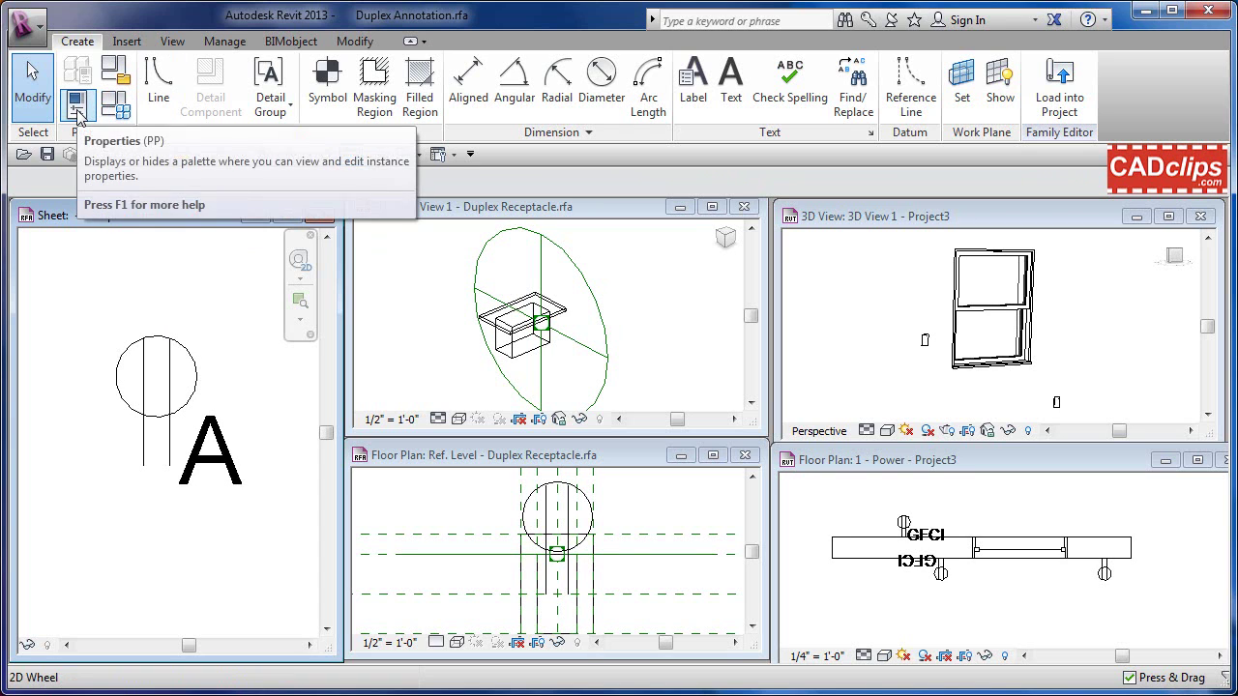
Step: Compare the toolsets of the Duplex Receptacle family and Project3 by activating their 3D and floor plan views, ending on the Ref. Level plan
left_click(429, 212)
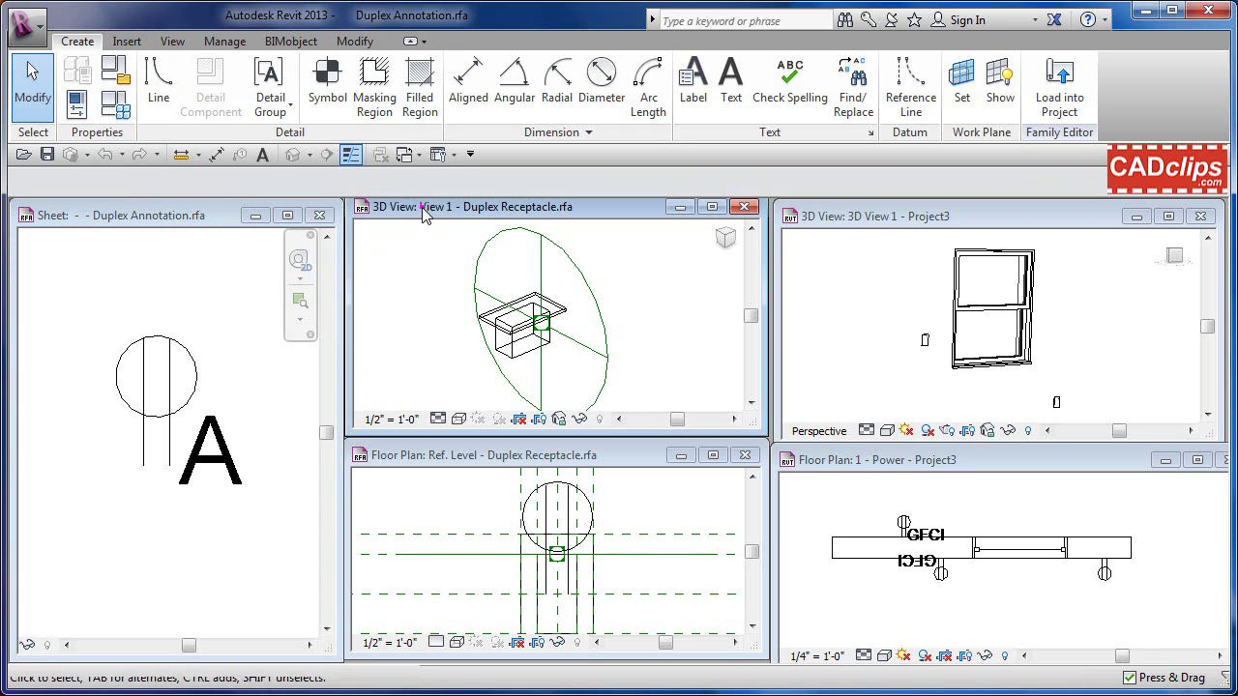
left_click(835, 218)
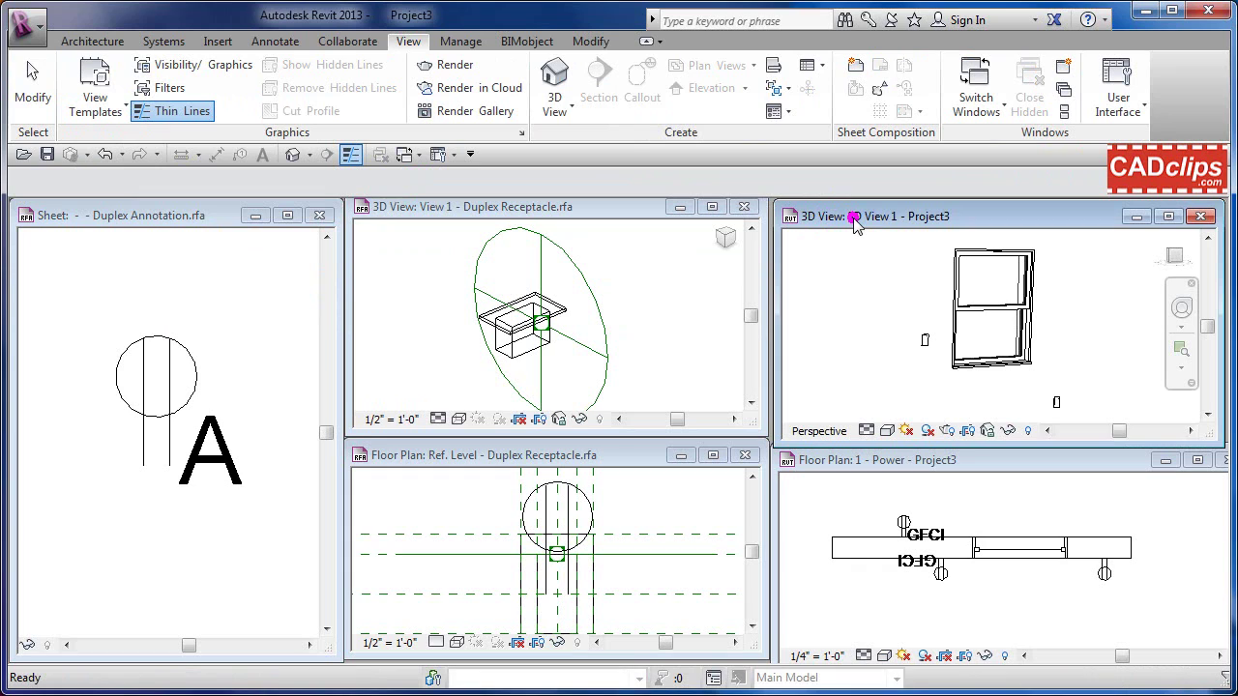
left_click(855, 464)
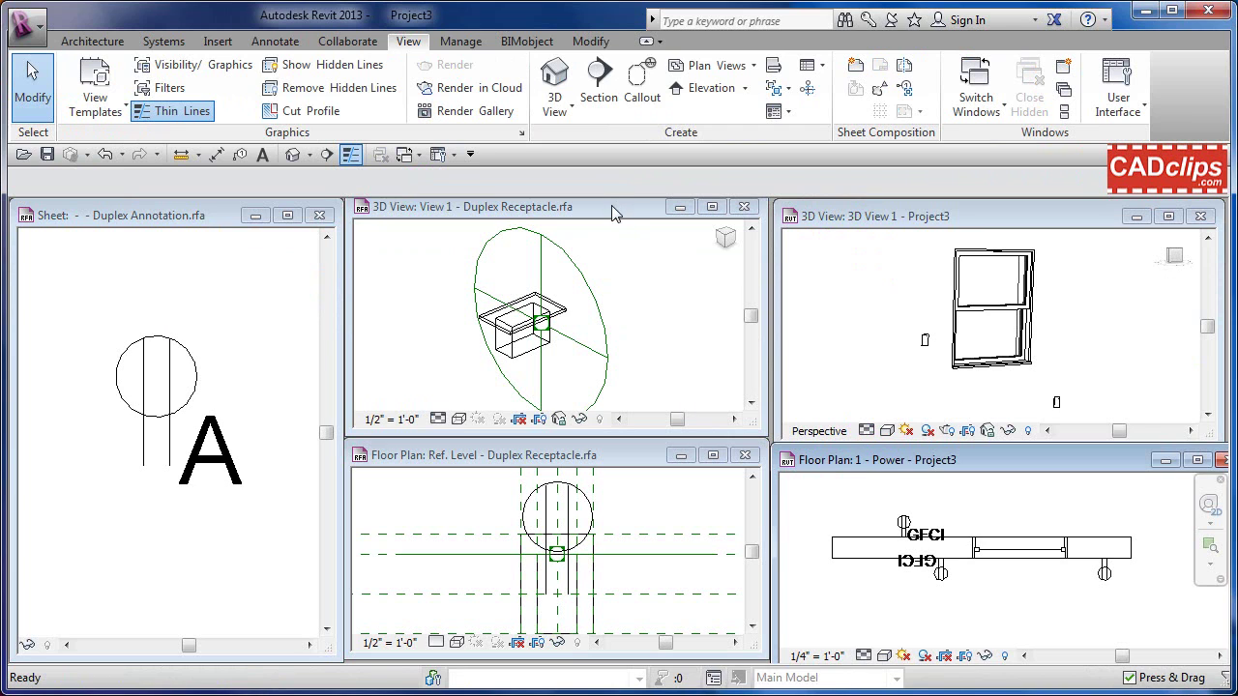
left_click(593, 455)
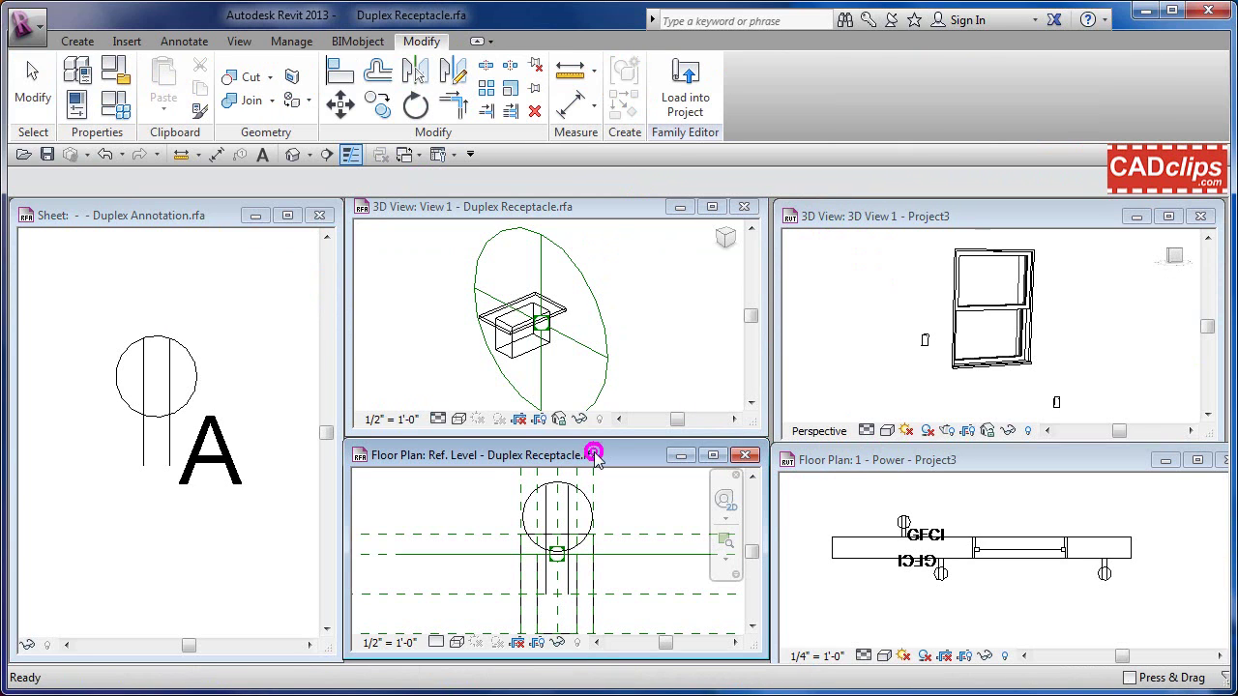
Step: Open the Family Category and Parameters settings of the Duplex Annotation family to check its category
left_click(166, 217)
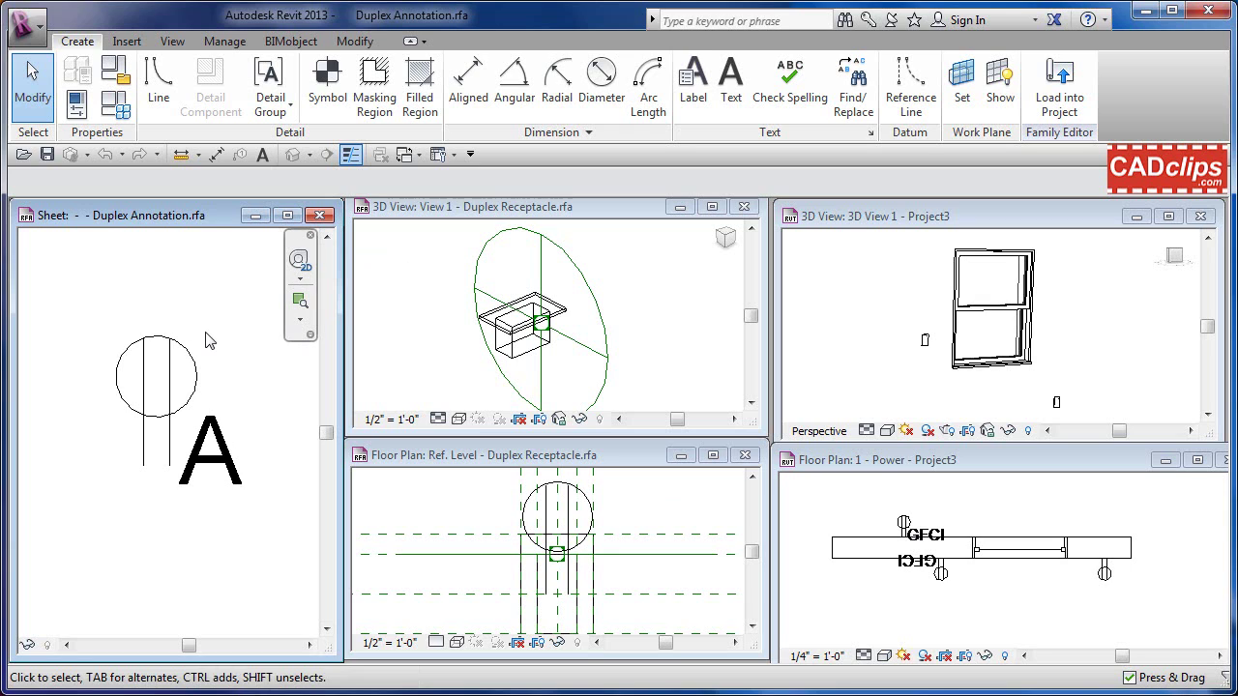
mouse_move(209, 342)
middle_mouse_down()
mouse_move(213, 387)
mouse_move(204, 336)
middle_mouse_up()
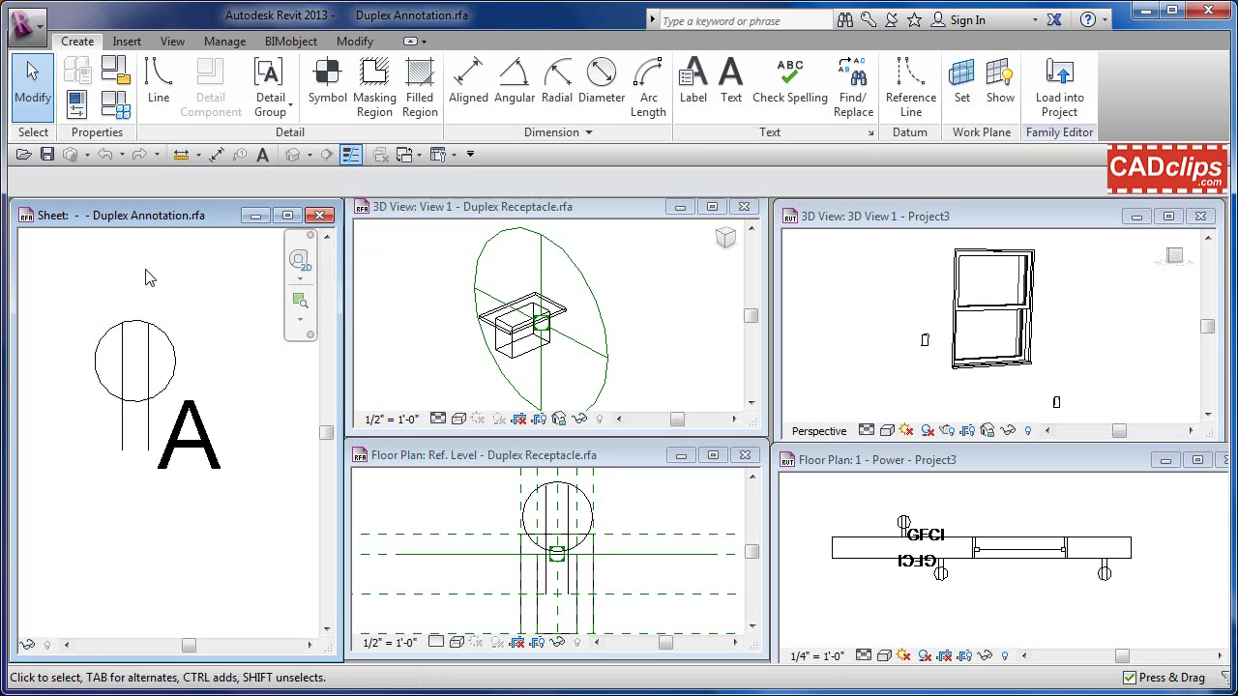
left_click(114, 72)
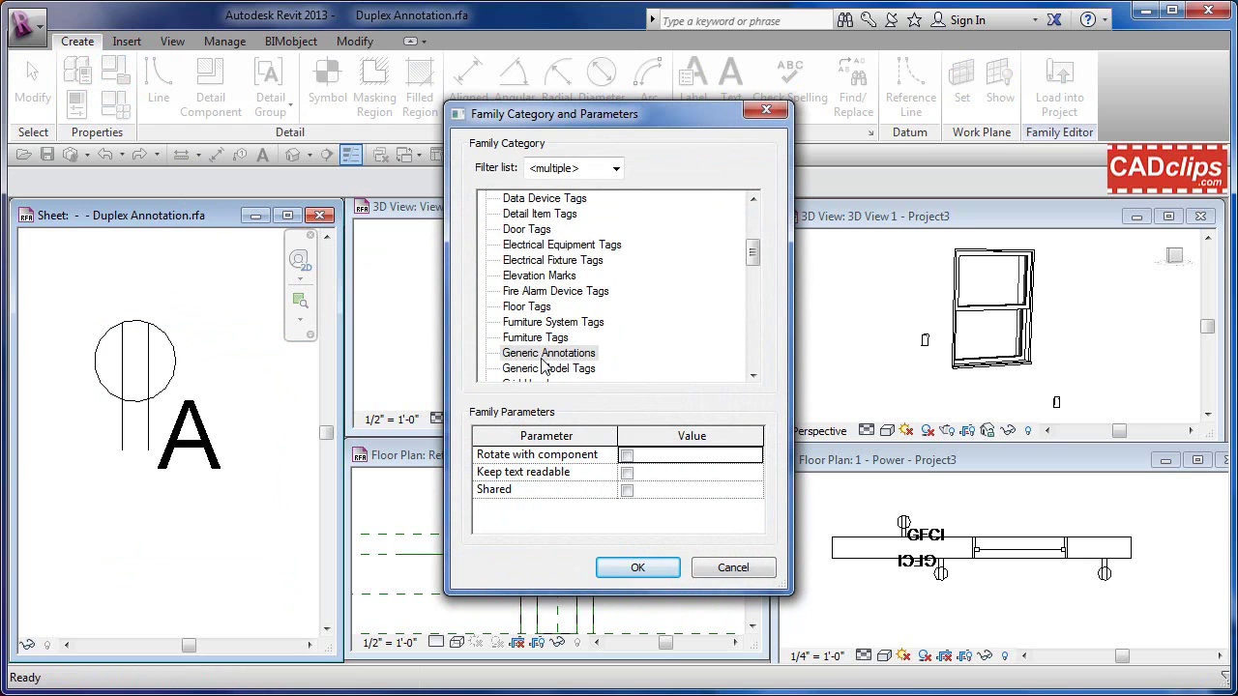
Step: Leave the annotation's category settings and check the family category of the Duplex Receptacle family, closing its settings without changes
left_click(736, 568)
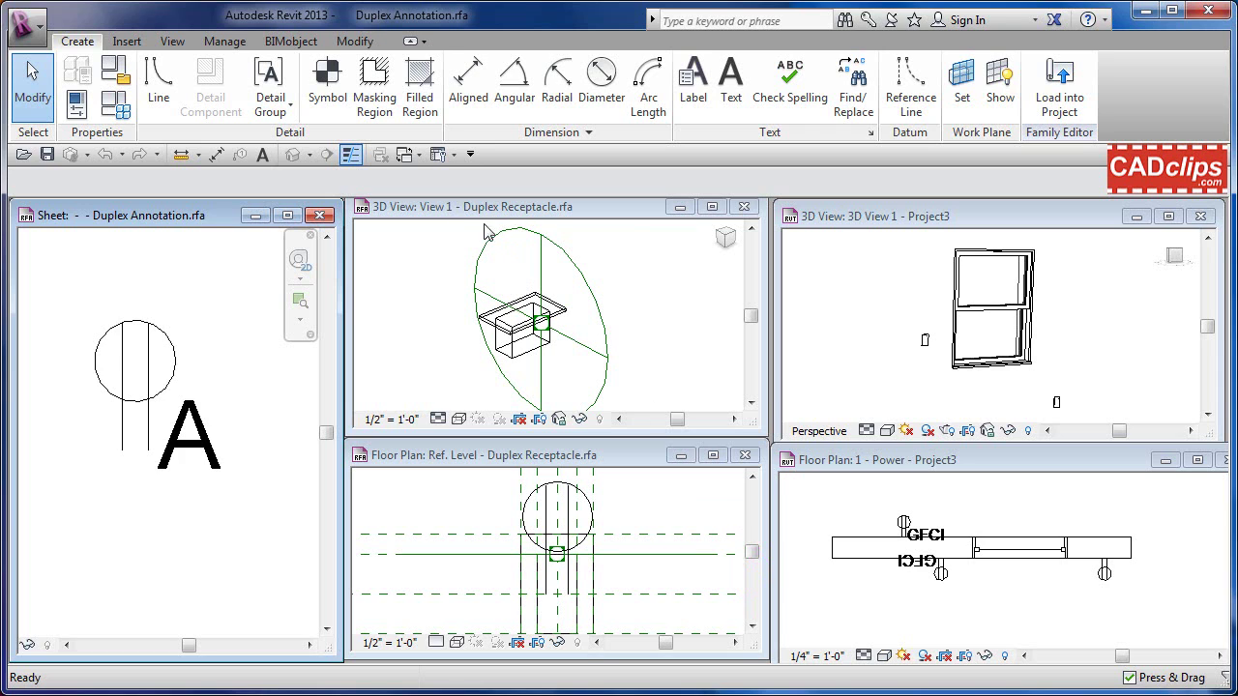
left_click(452, 206)
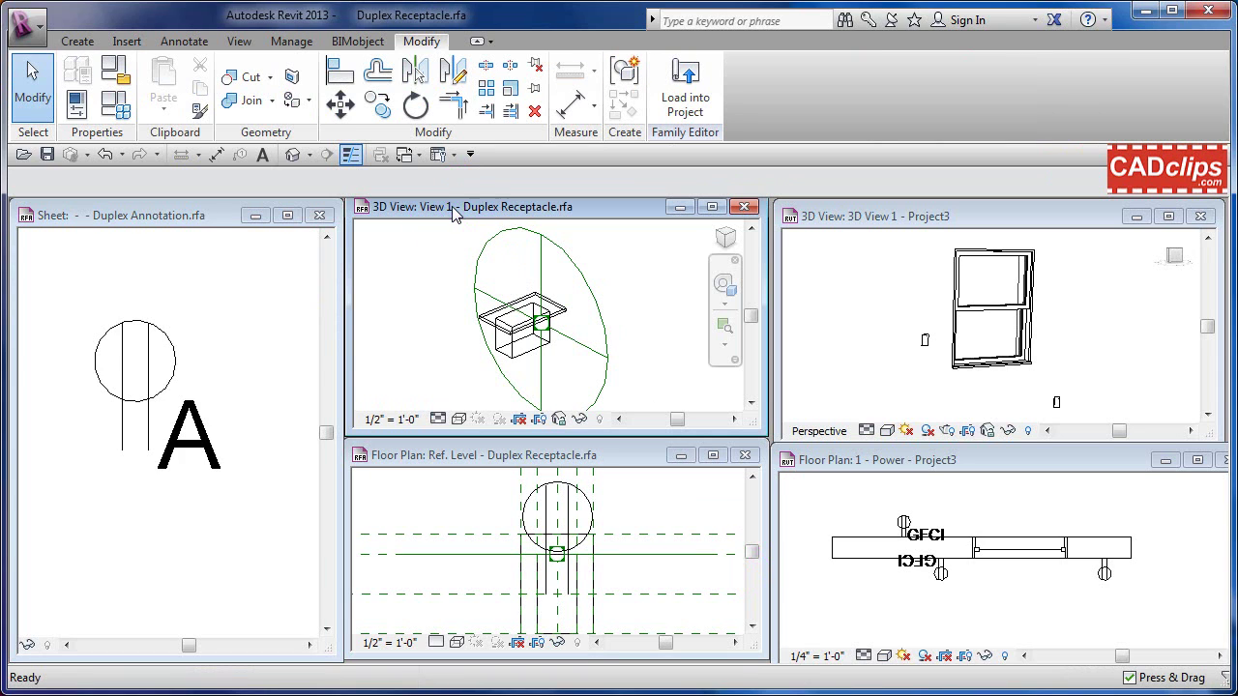
left_click(123, 83)
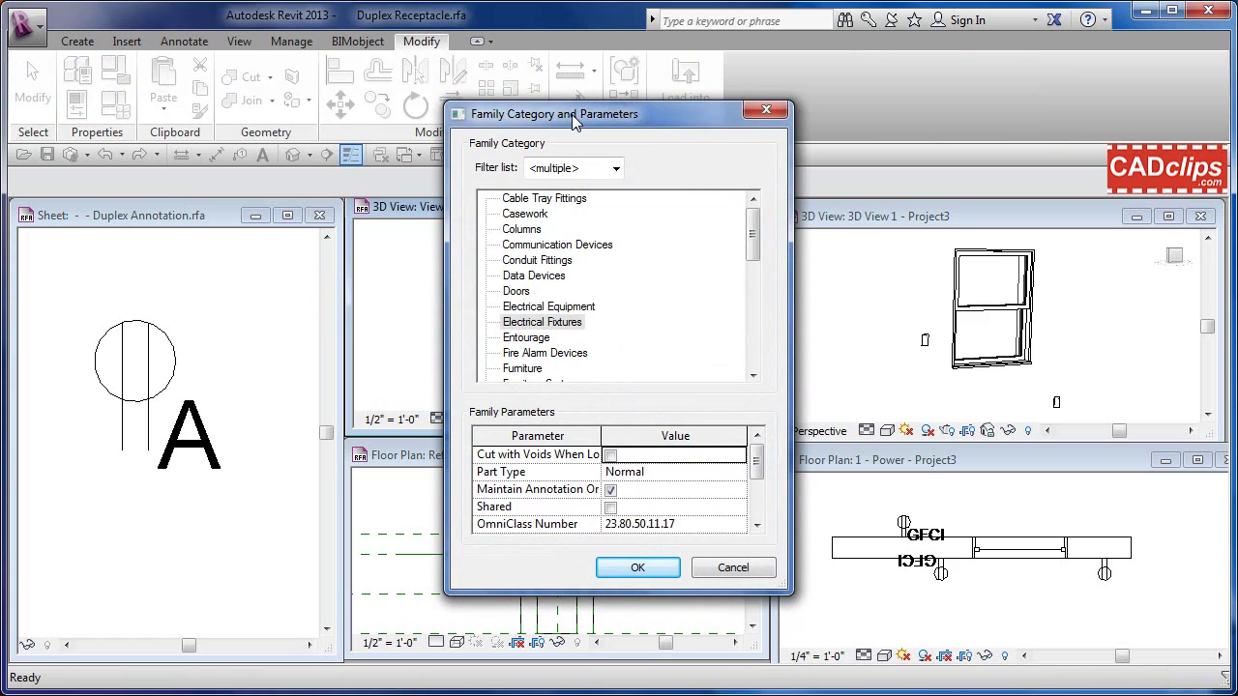
left_click_drag(572, 107, 828, 66)
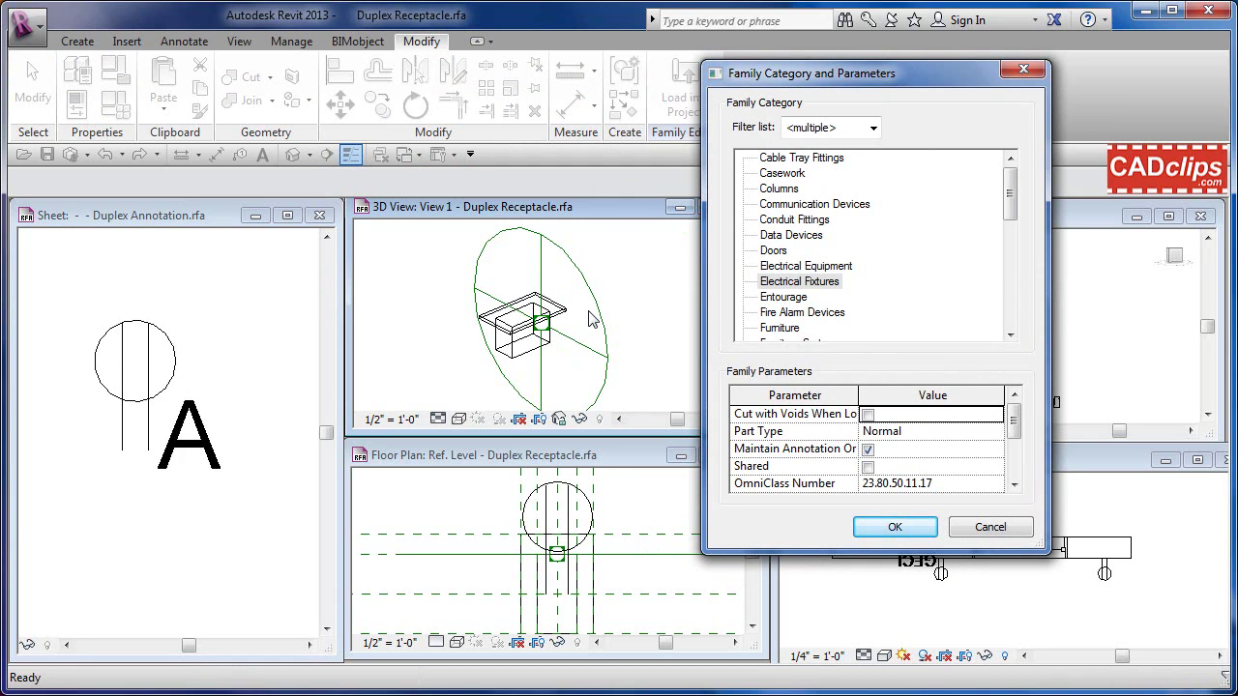
left_click(986, 526)
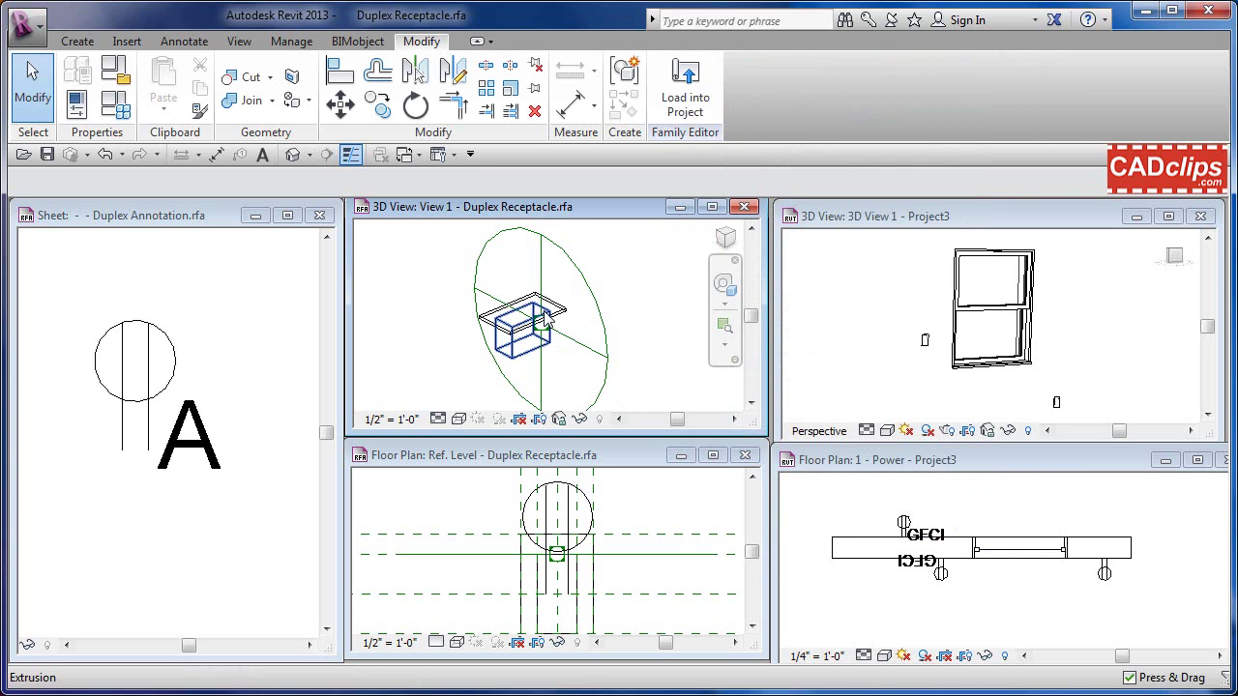
Step: Hide the Electrical Fixtures category in Project3's 1 - Power floor plan without saving the project, and undo that visibility change
left_click(894, 277)
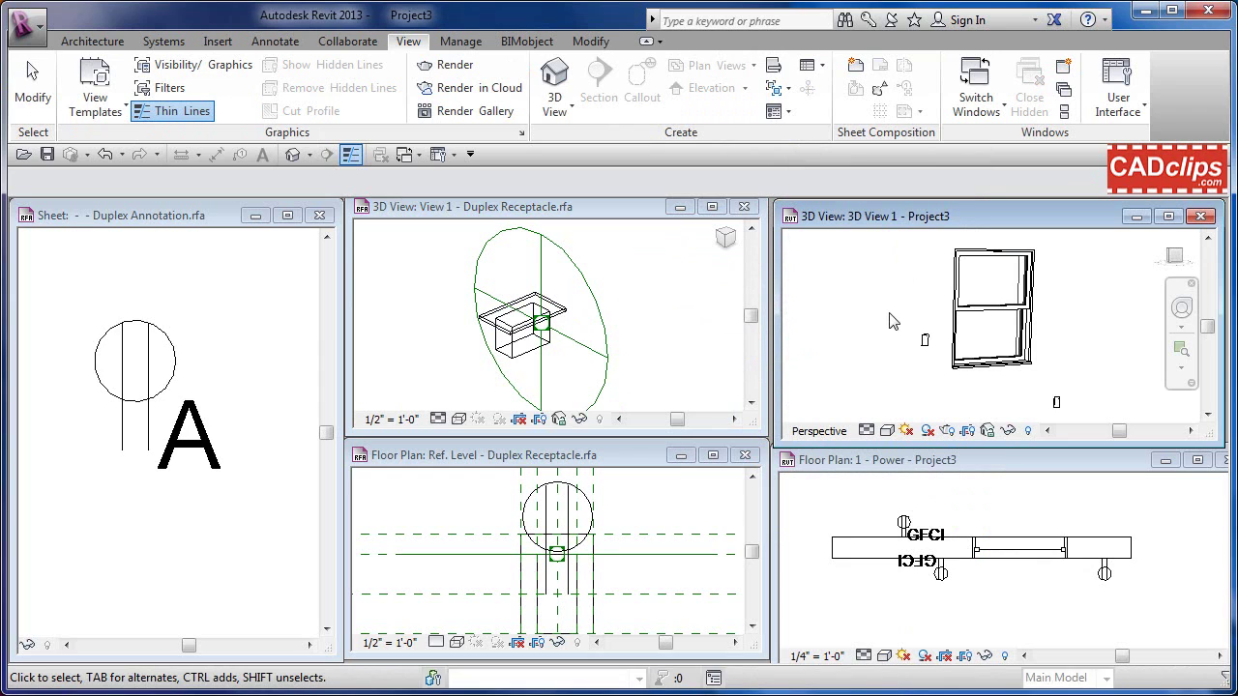
left_click(1003, 613)
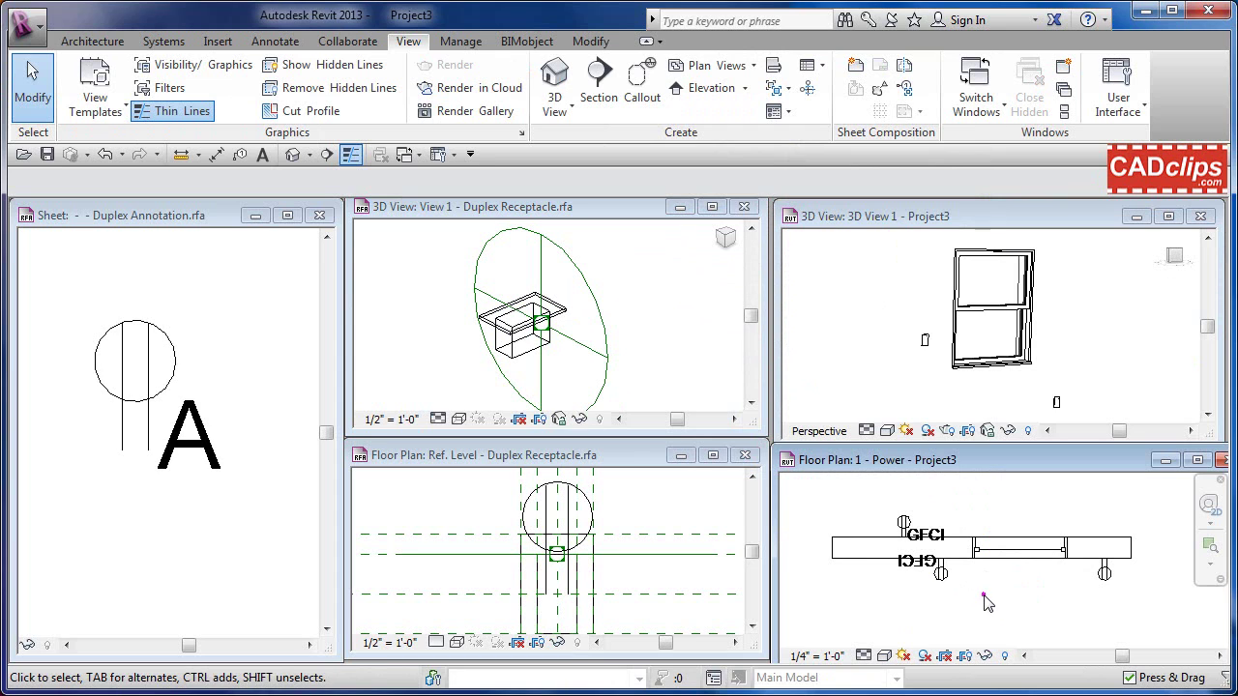
left_click(984, 600)
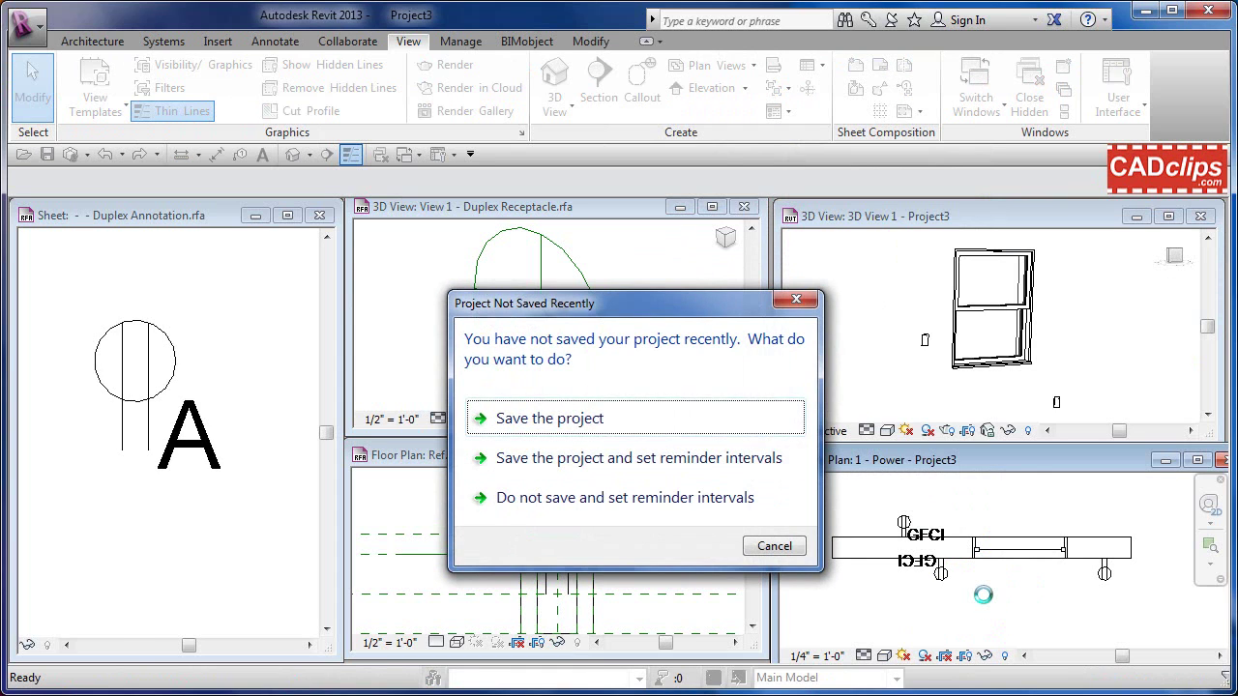
left_click(788, 545)
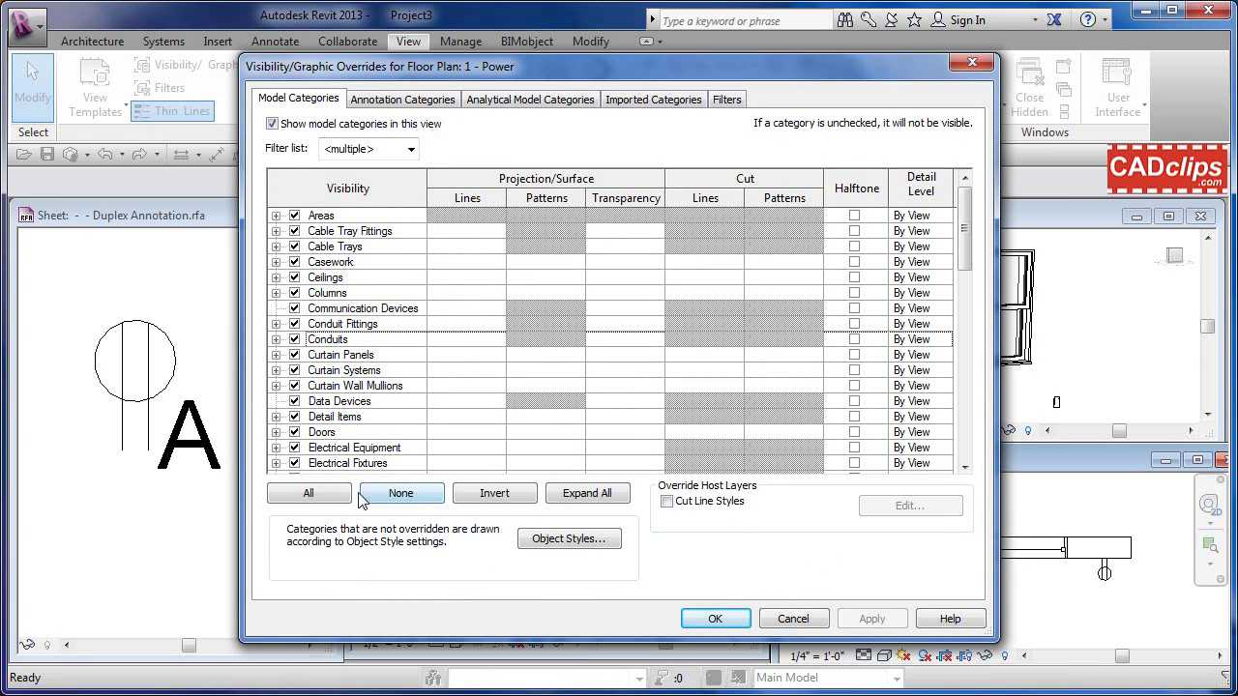
left_click_drag(378, 67, 211, 57)
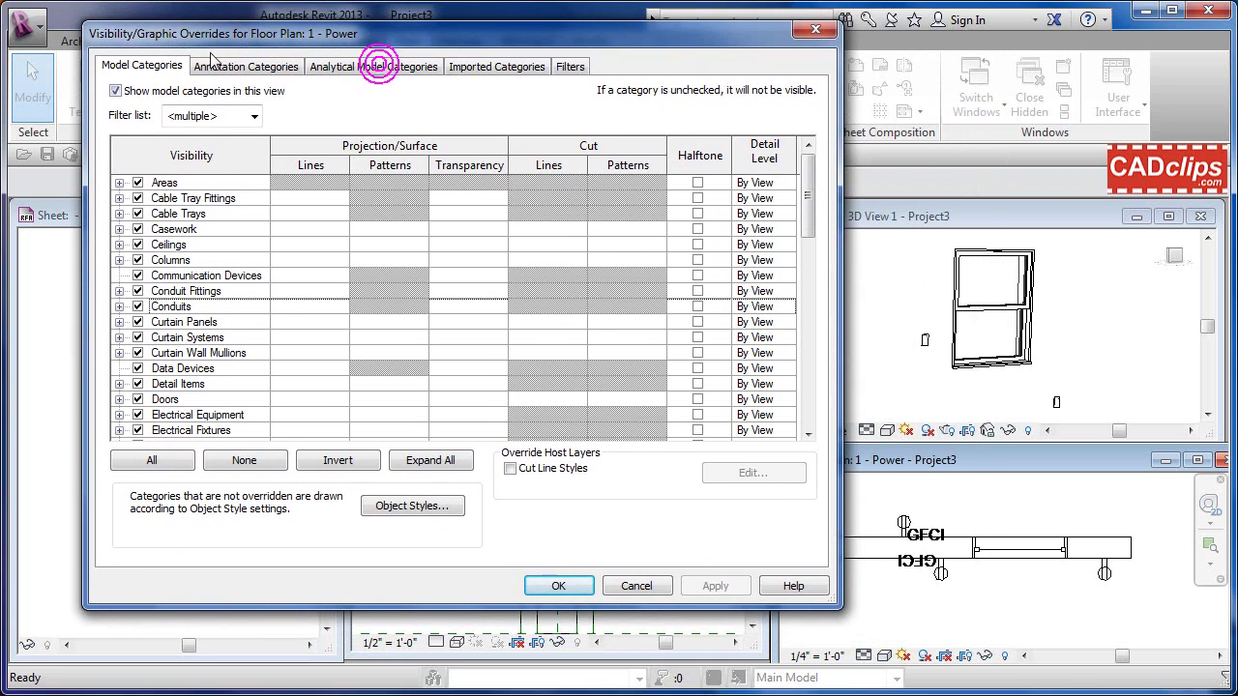
left_click(120, 431)
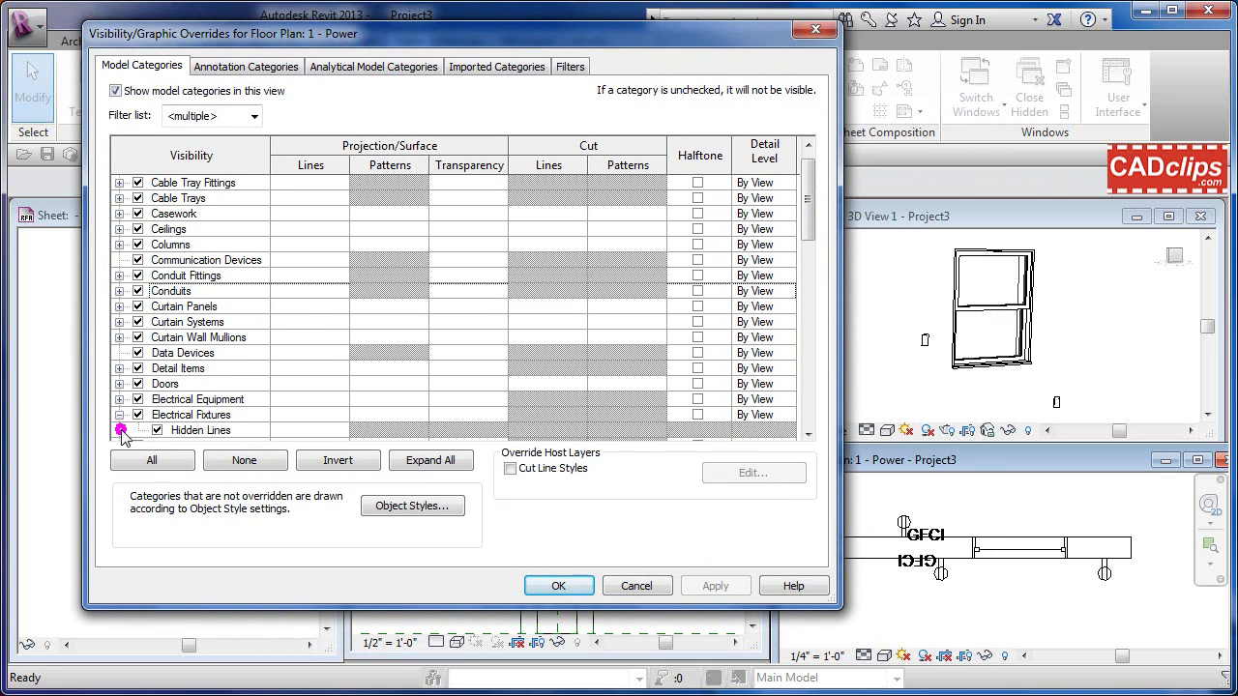
left_click(137, 415)
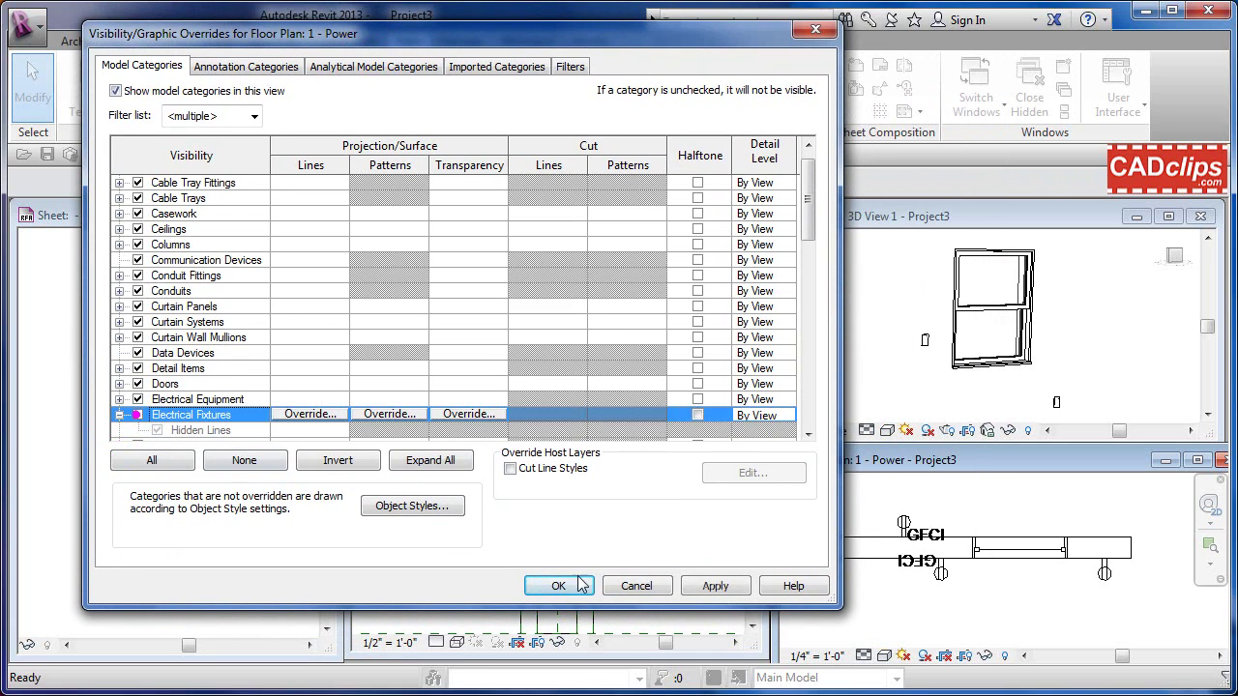
left_click(558, 586)
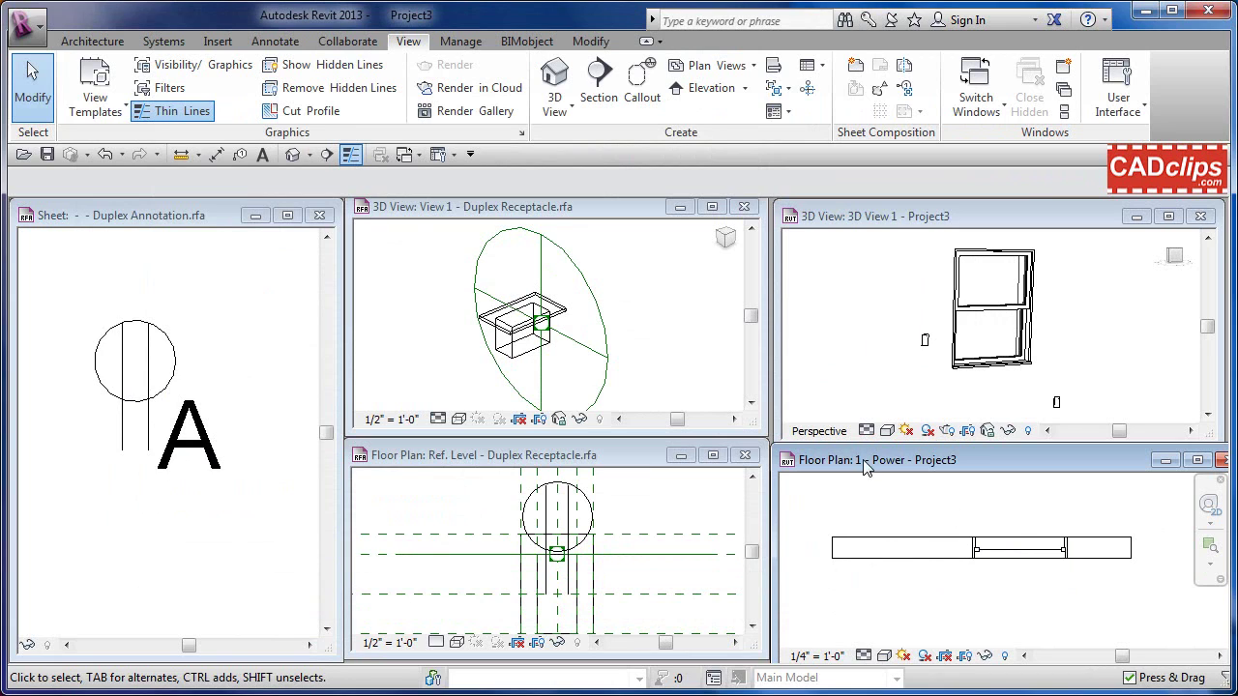
left_click(104, 154)
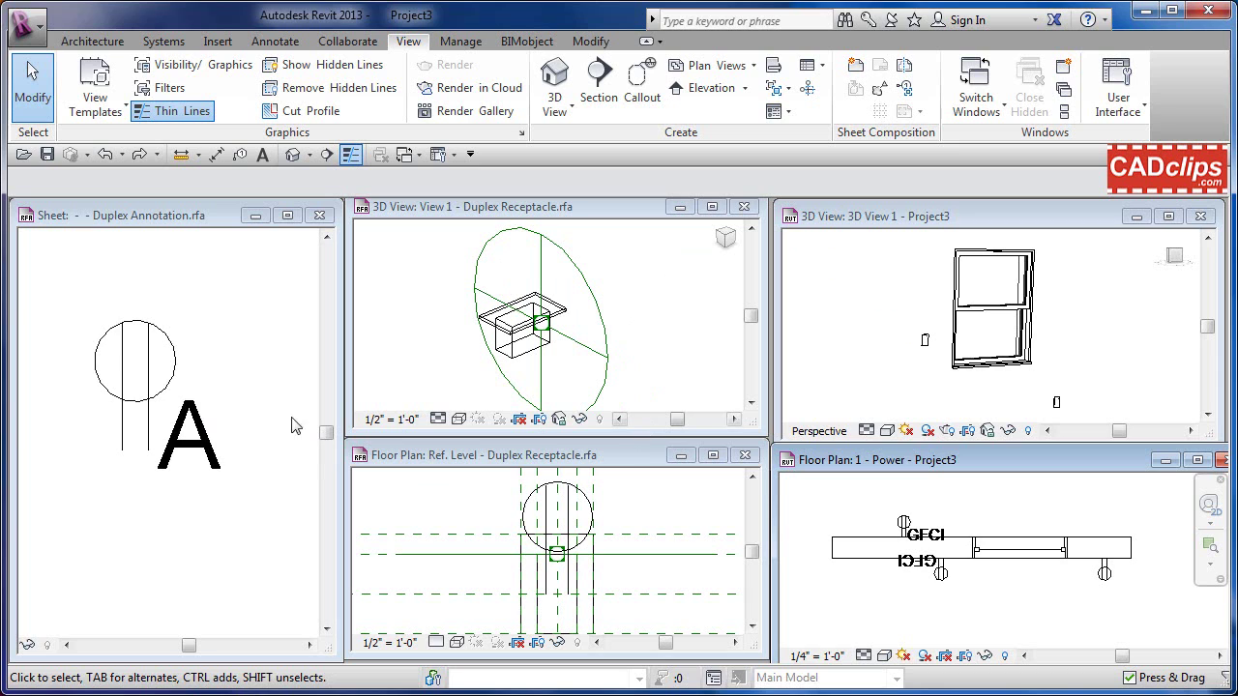
Step: In the Duplex Annotation sheet, try to copy the symbol's right vertical line about 1/64" to the left, between the two existing lines
left_click(226, 319)
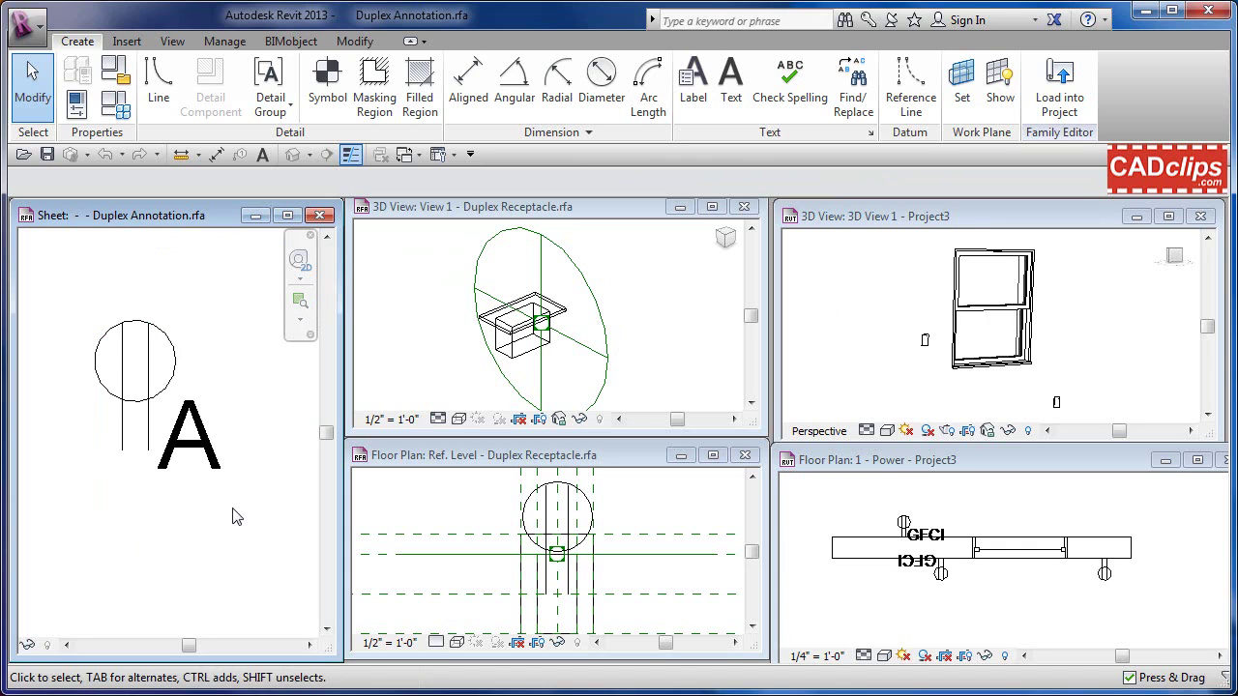
middle_click_drag(233, 517, 243, 530)
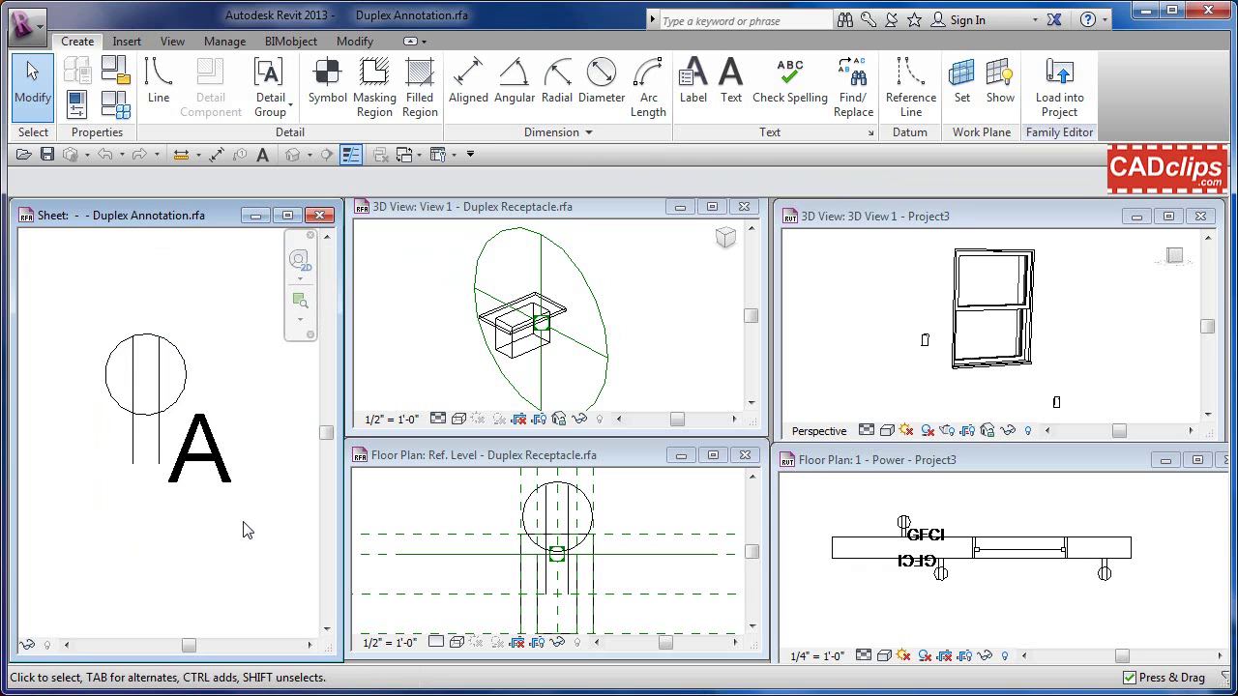
left_click(159, 375)
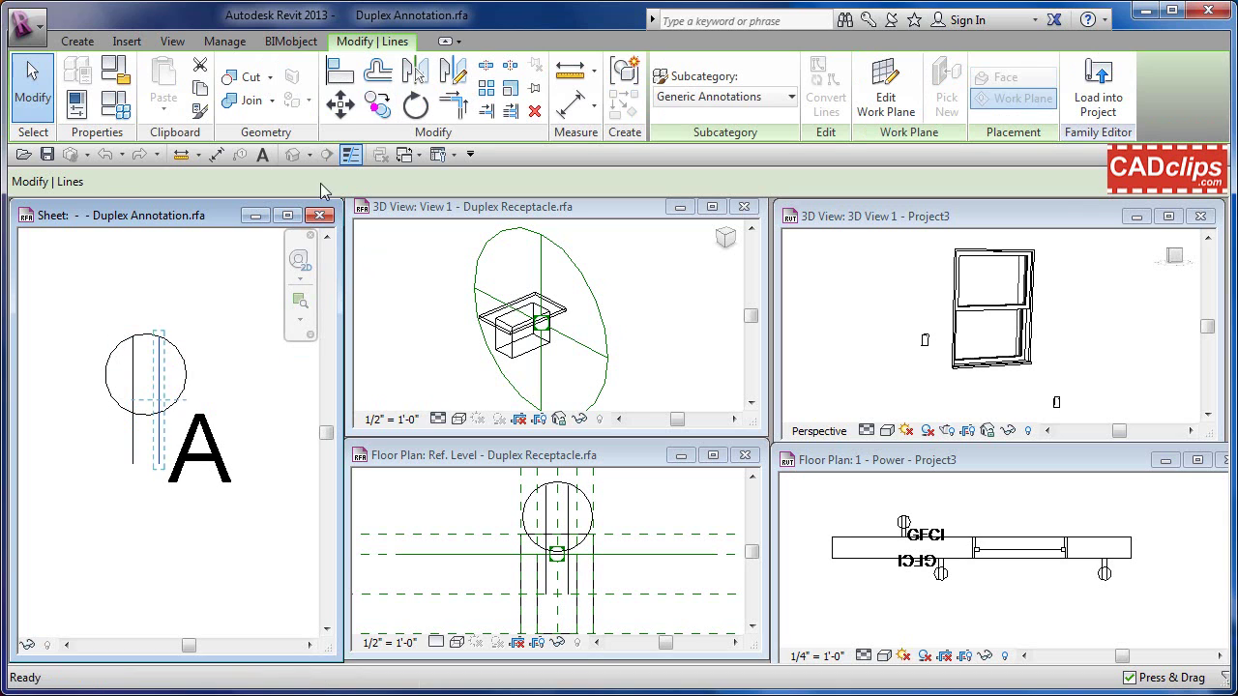
left_click(377, 104)
scroll(142, 416, "up", 3)
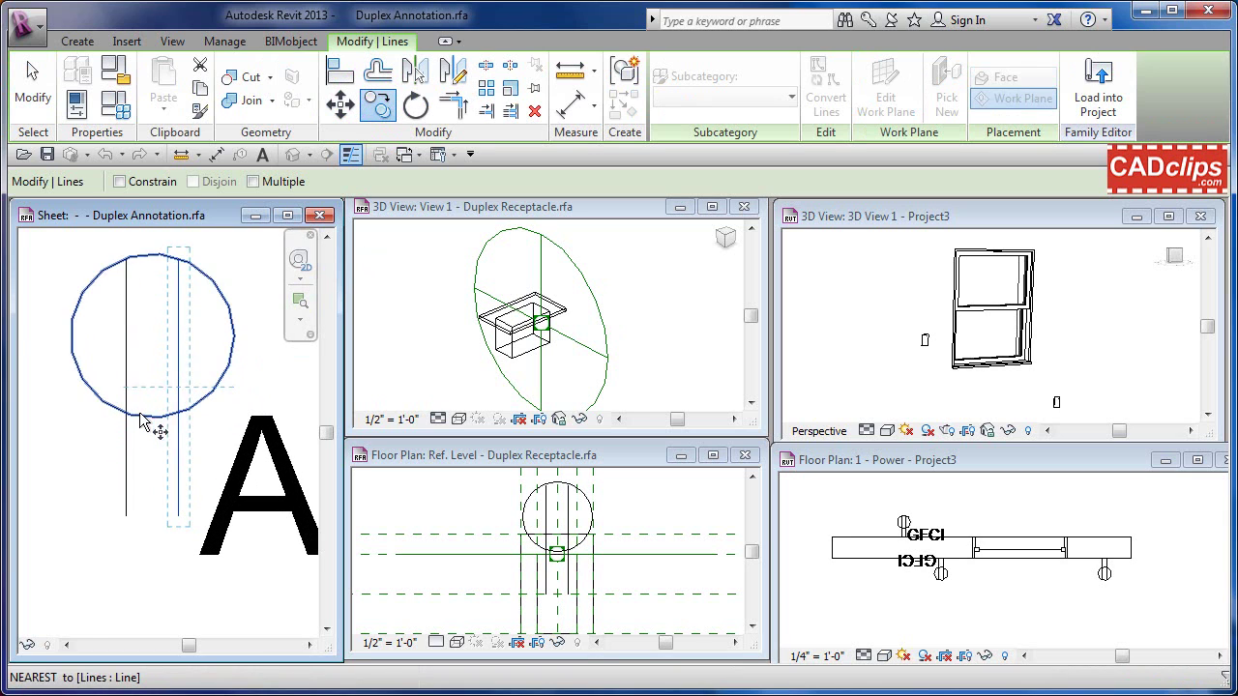
left_click(178, 350)
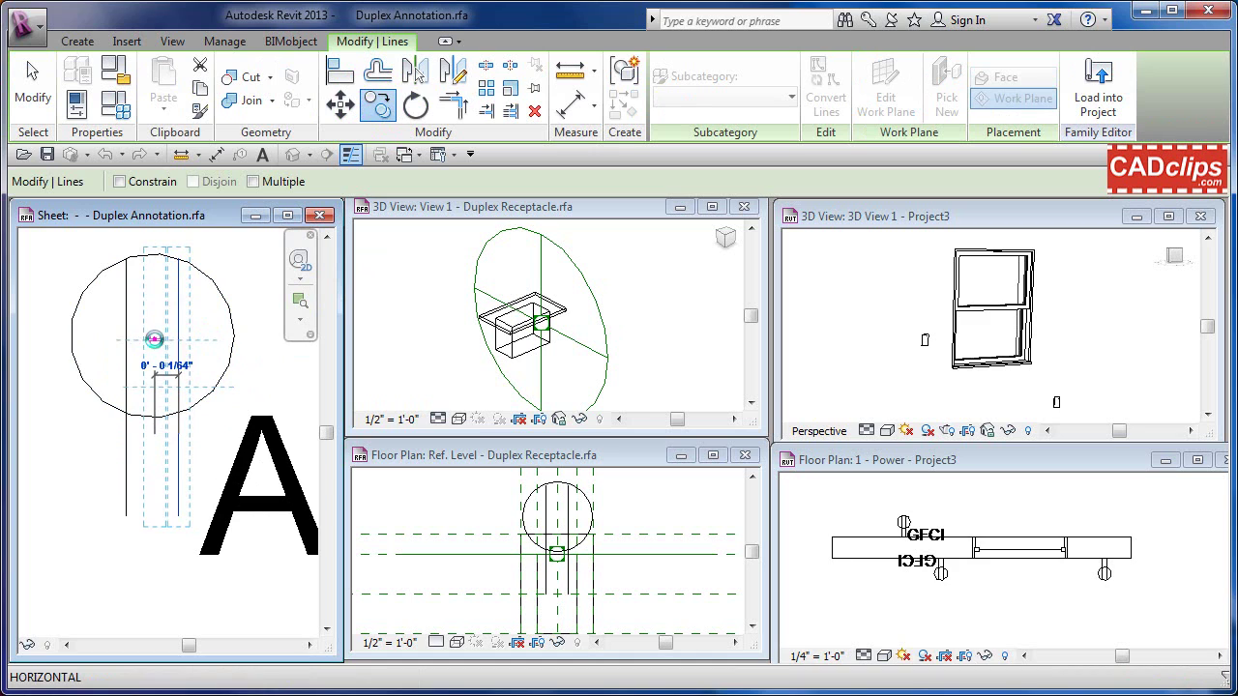
left_click(156, 338)
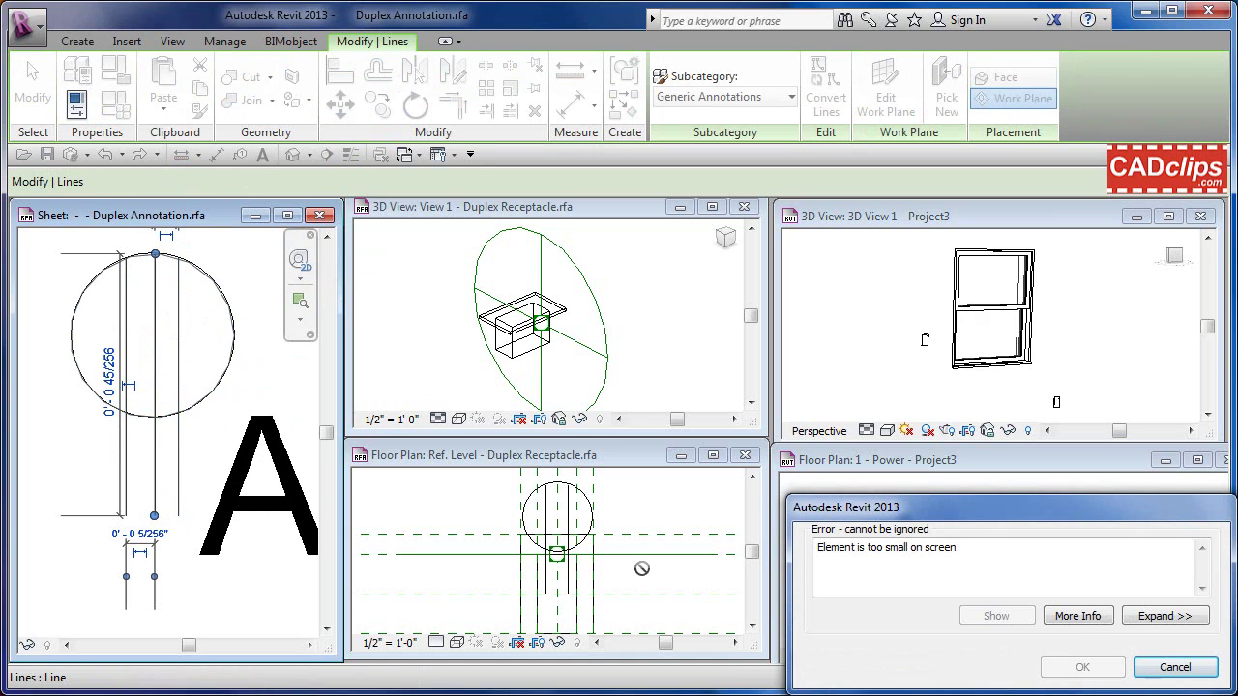
left_click(1176, 666)
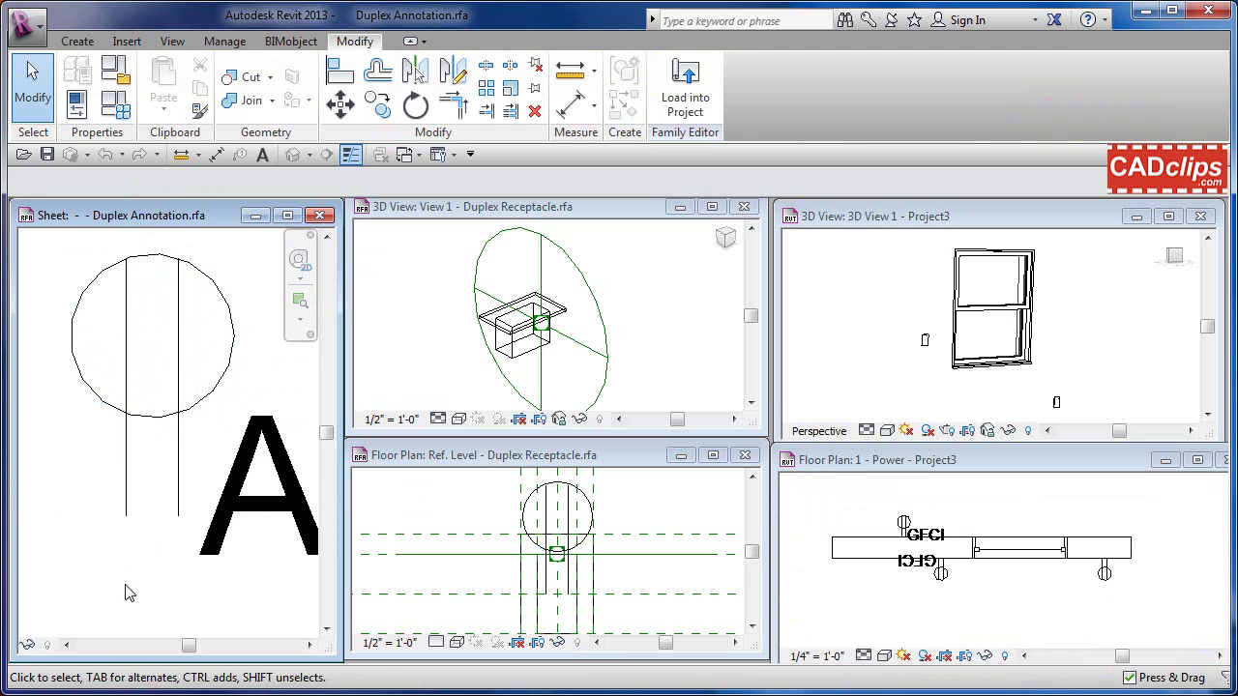
scroll(163, 590, "down", 3)
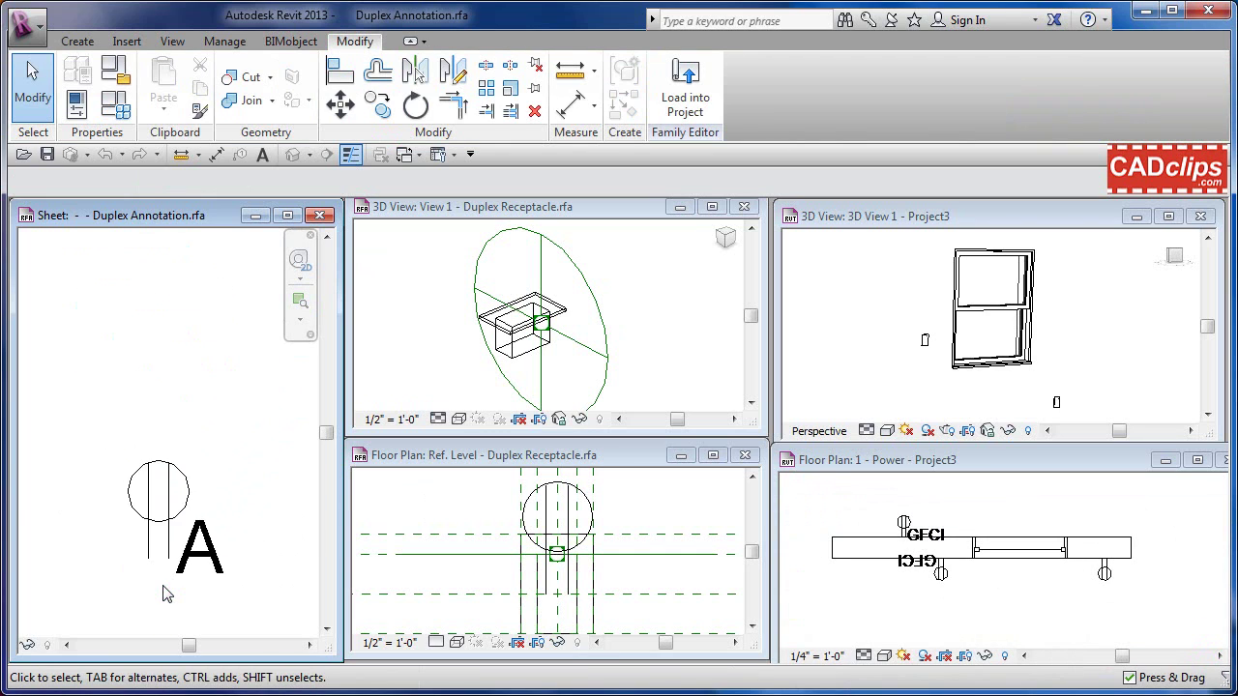
scroll(163, 586, "down", 2)
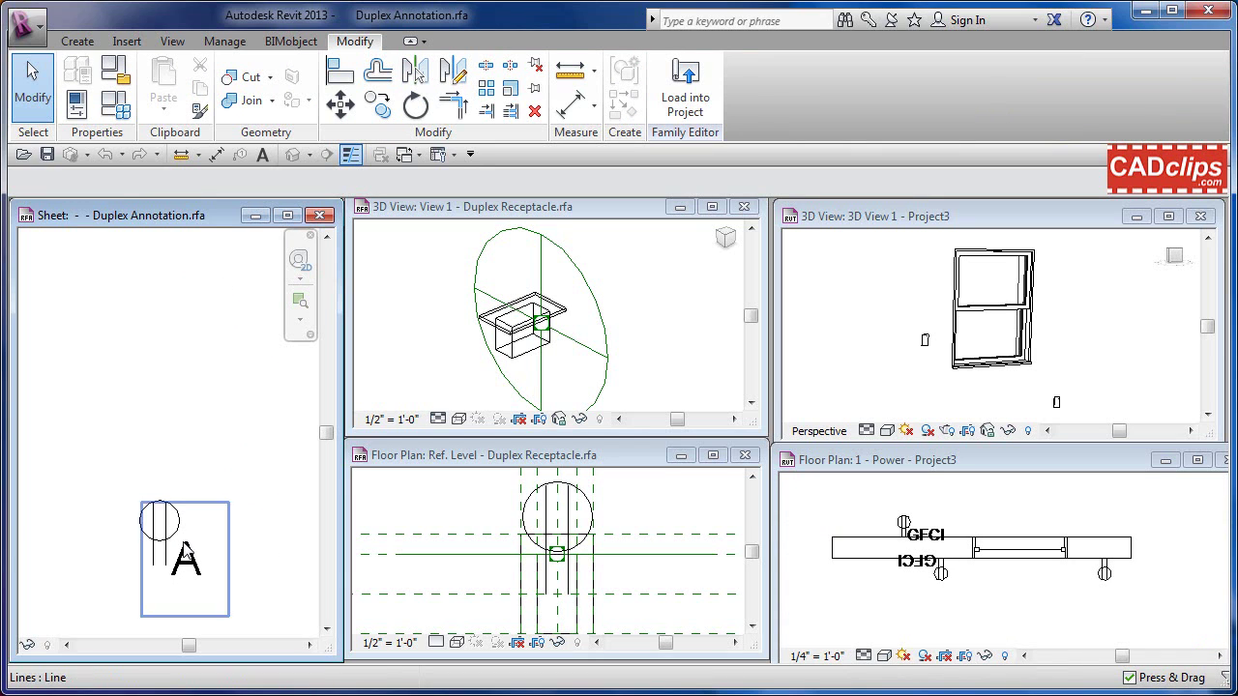
scroll(184, 537, "up", 2)
middle_click_drag(194, 415, 199, 348)
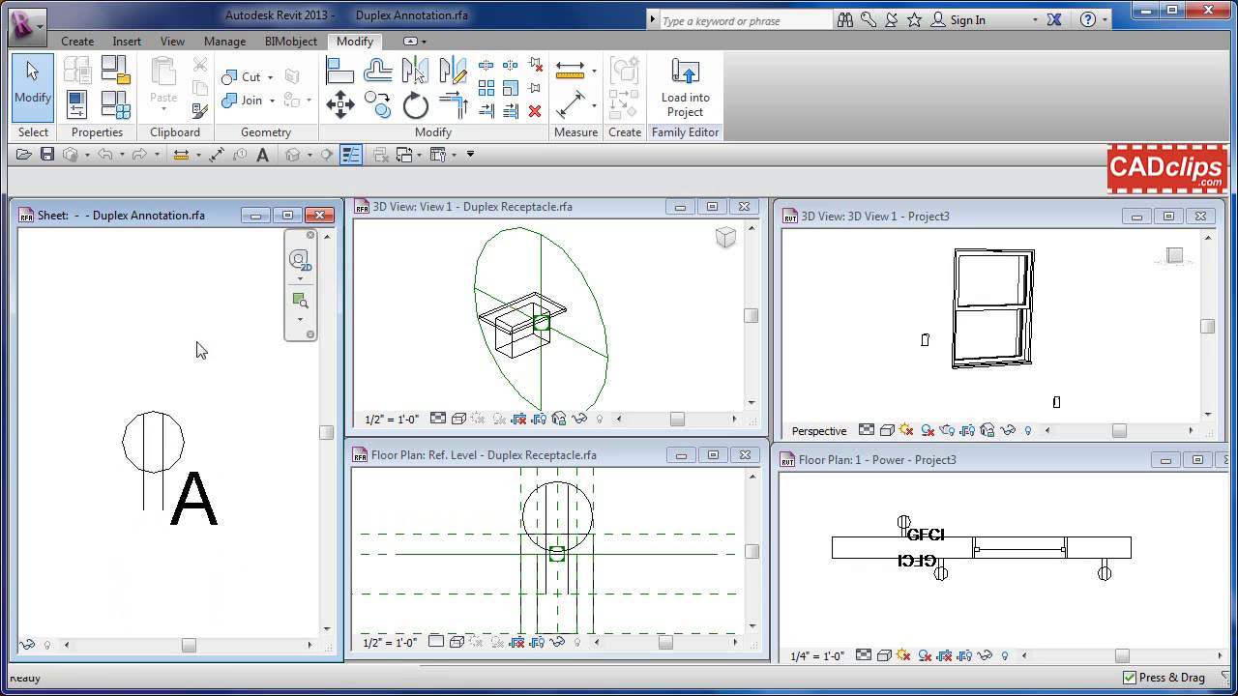
left_click(168, 432)
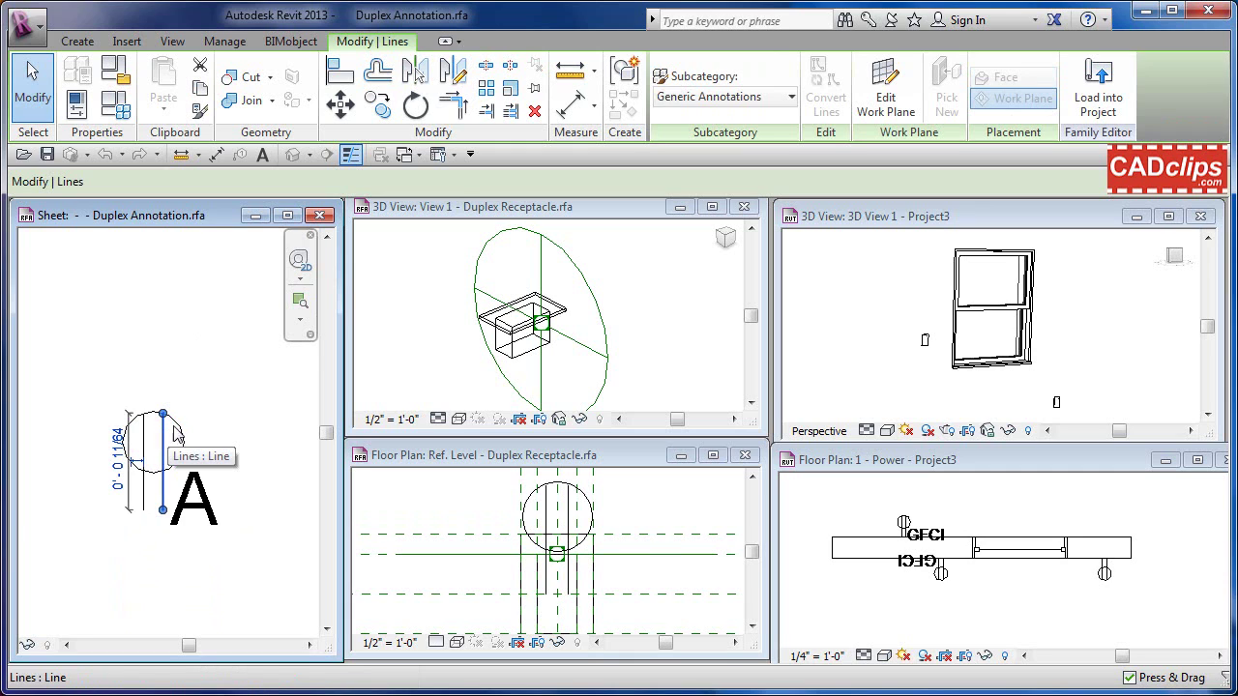
left_click(191, 360)
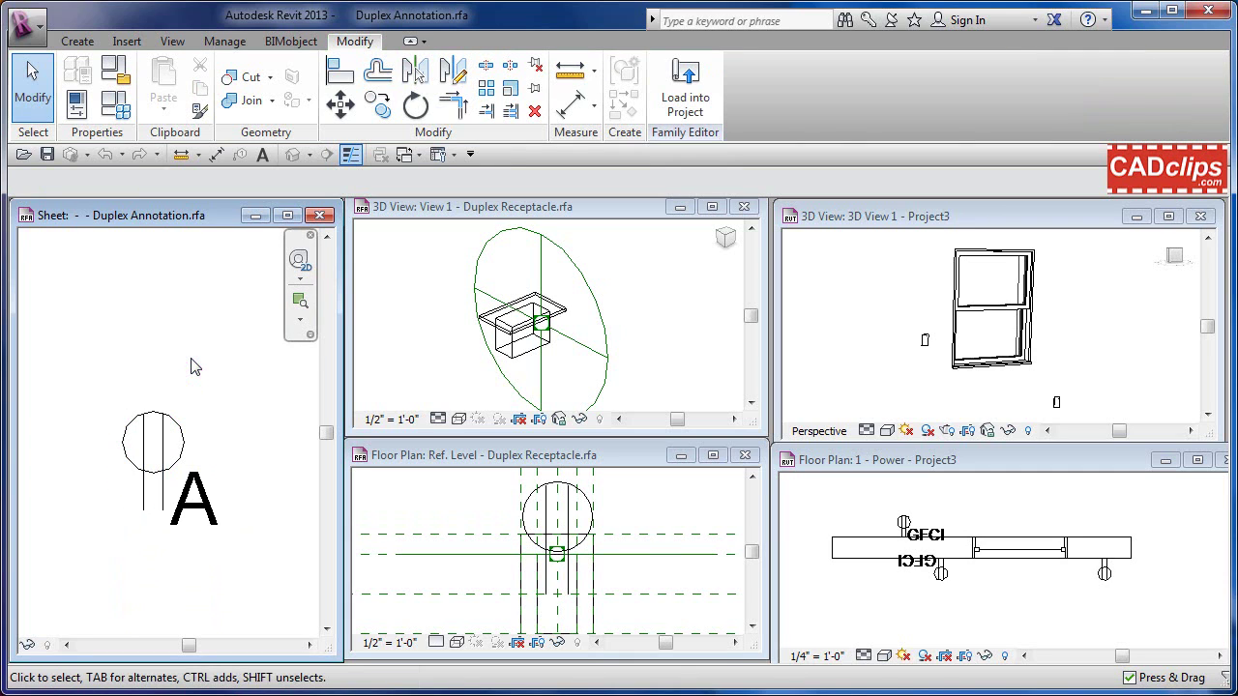
left_click(166, 300)
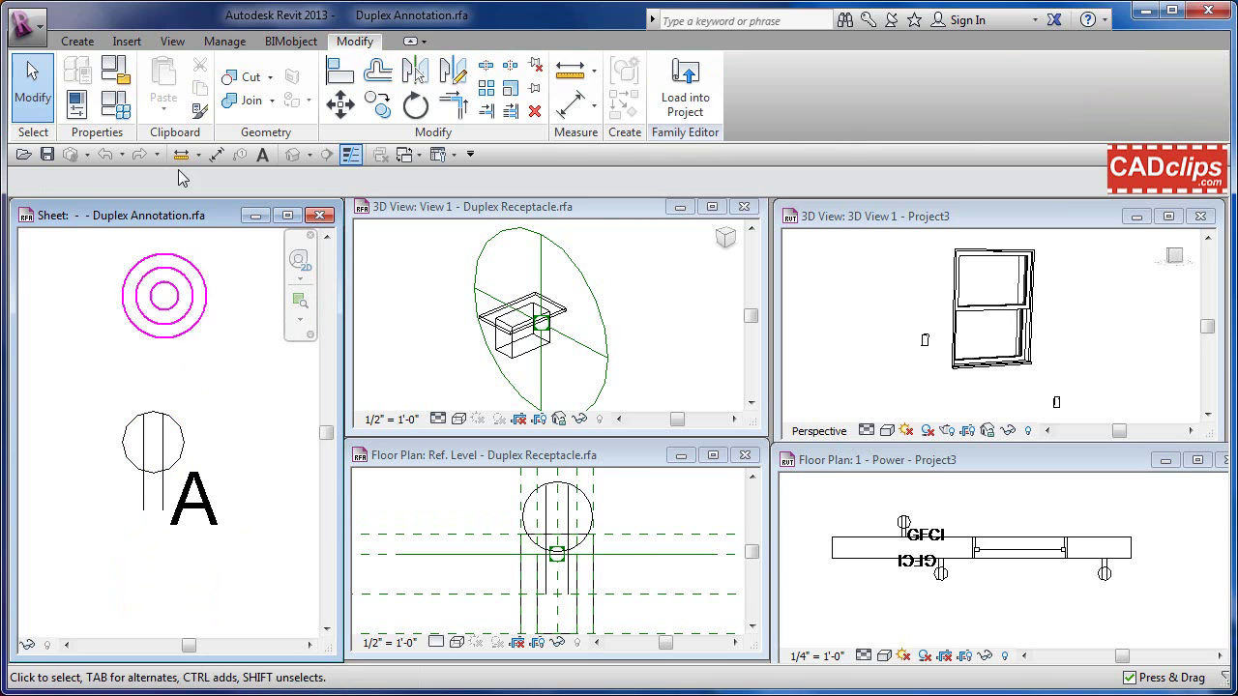
Step: Draw a vertical line about 1/2" long through the middle of the symbol, from above the circle to just below the existing lines
left_click(79, 41)
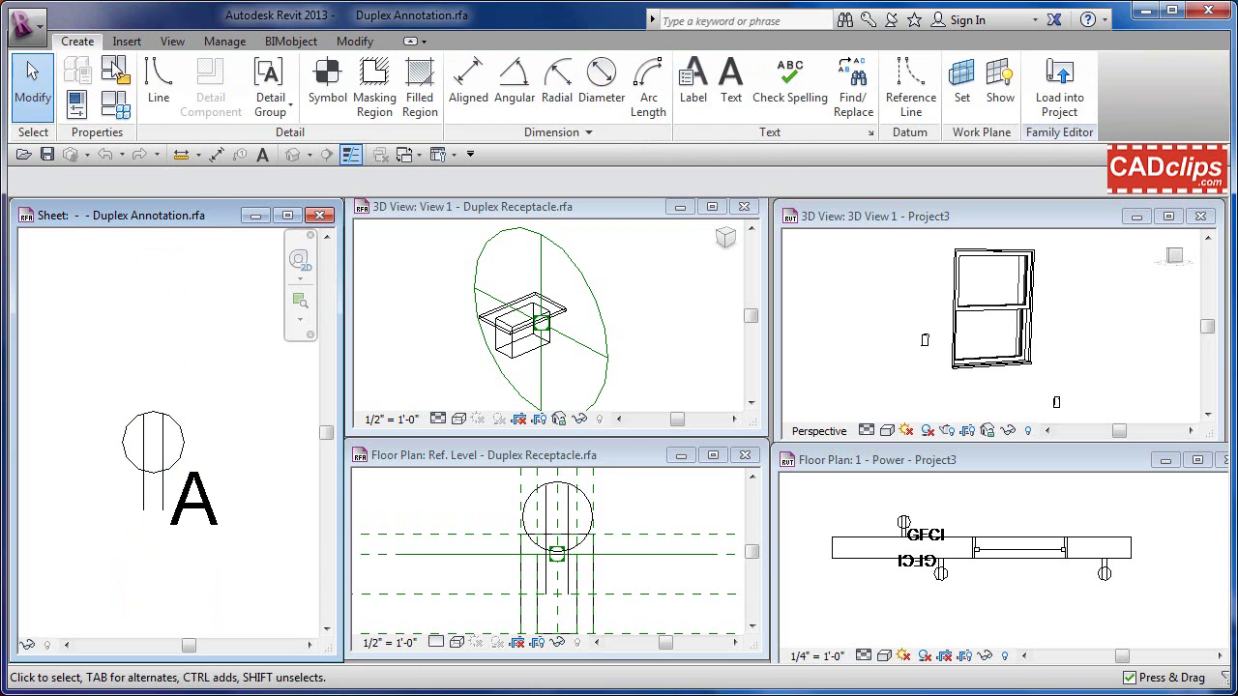
left_click(158, 79)
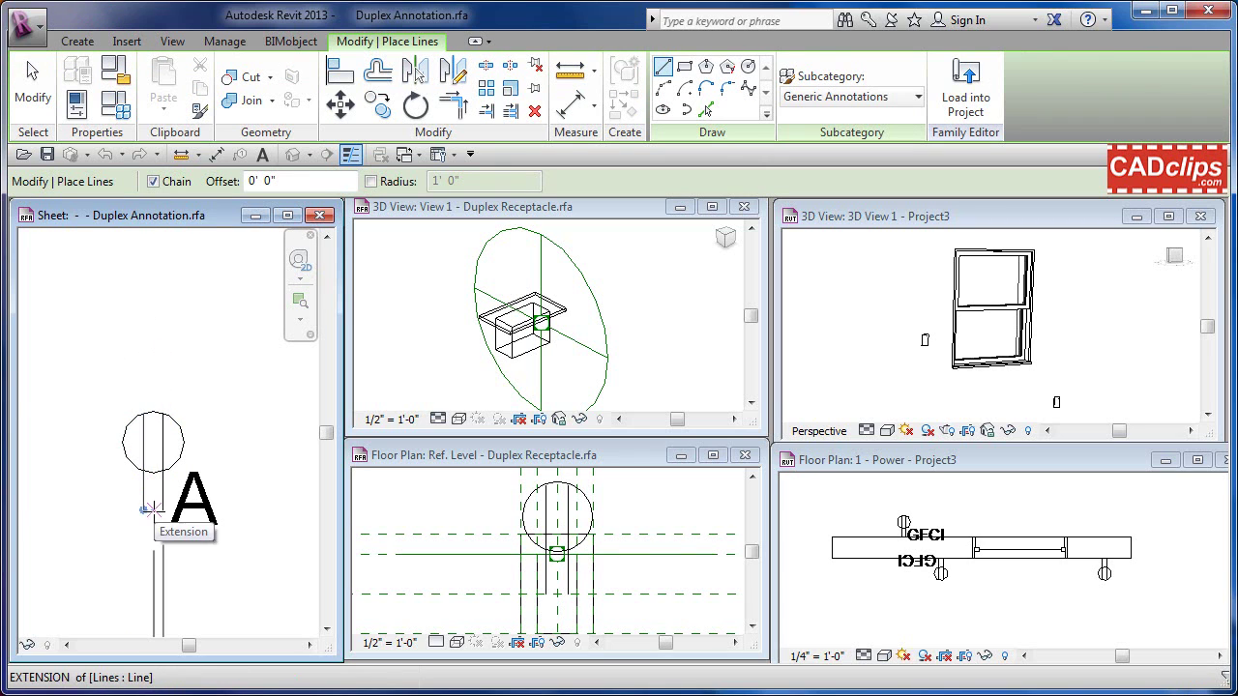
left_click(156, 256)
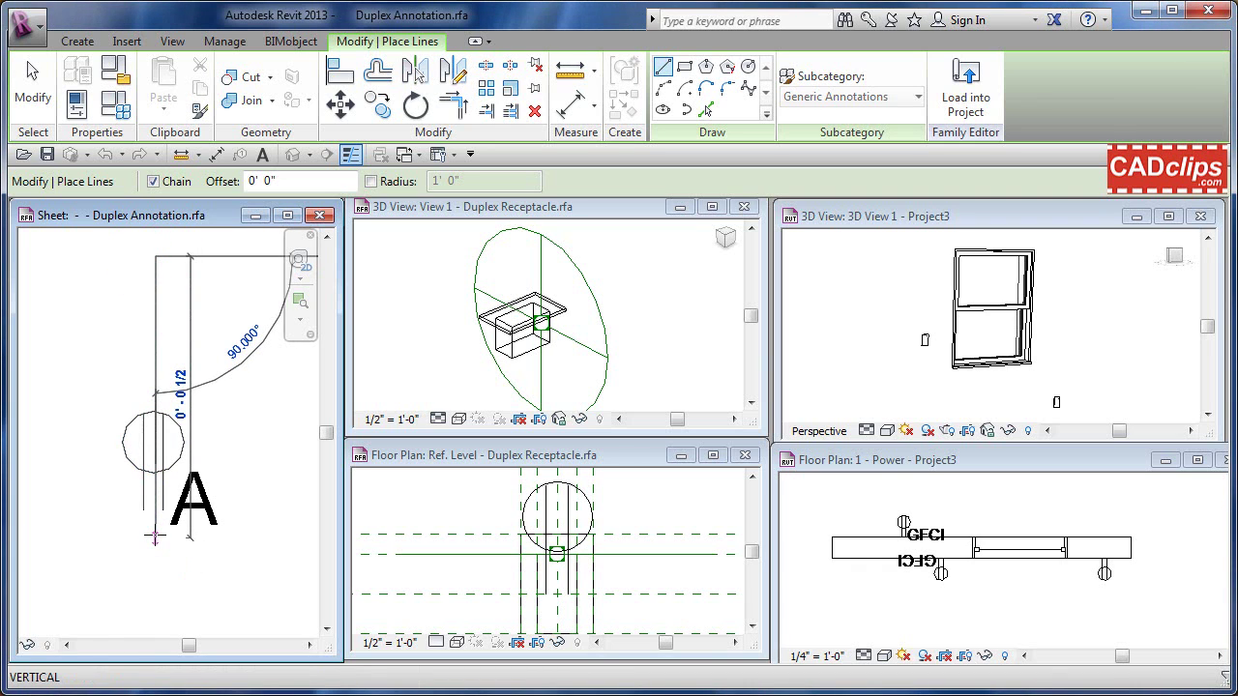
left_click(156, 537)
key("Escape")
key("Escape")
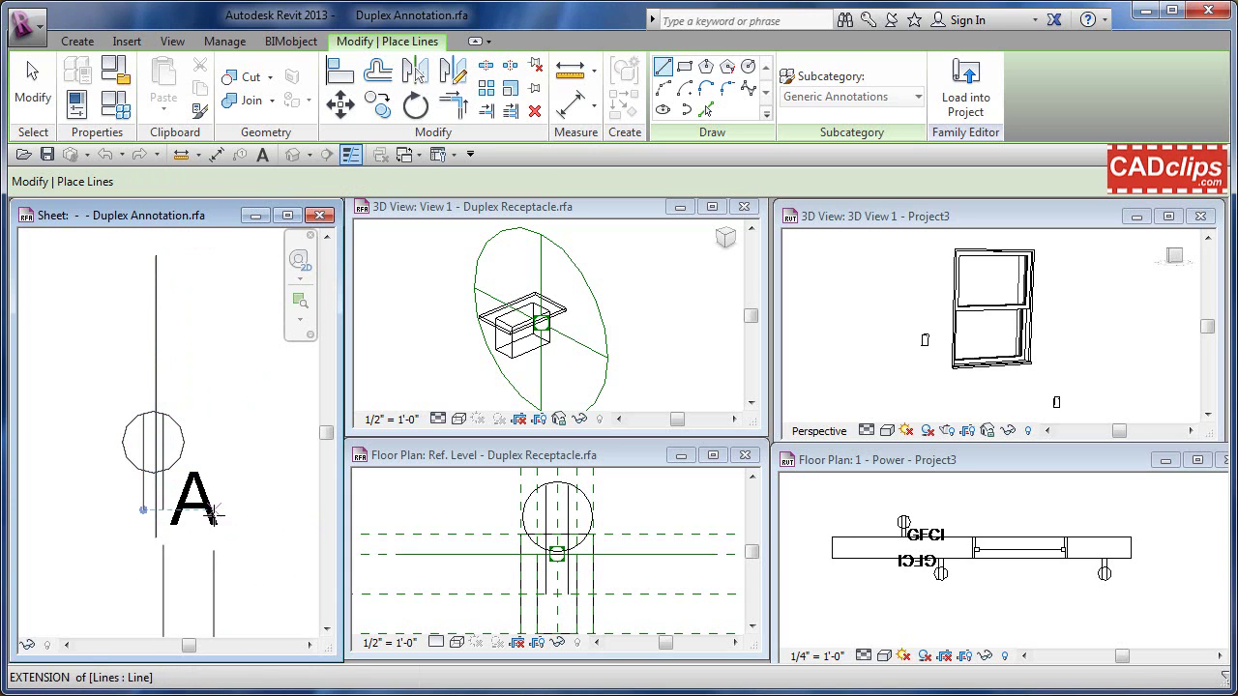
Step: Try to shorten the new middle line, bringing its lower end level with the existing lines and its upper end towards the circle's top
left_click(159, 532)
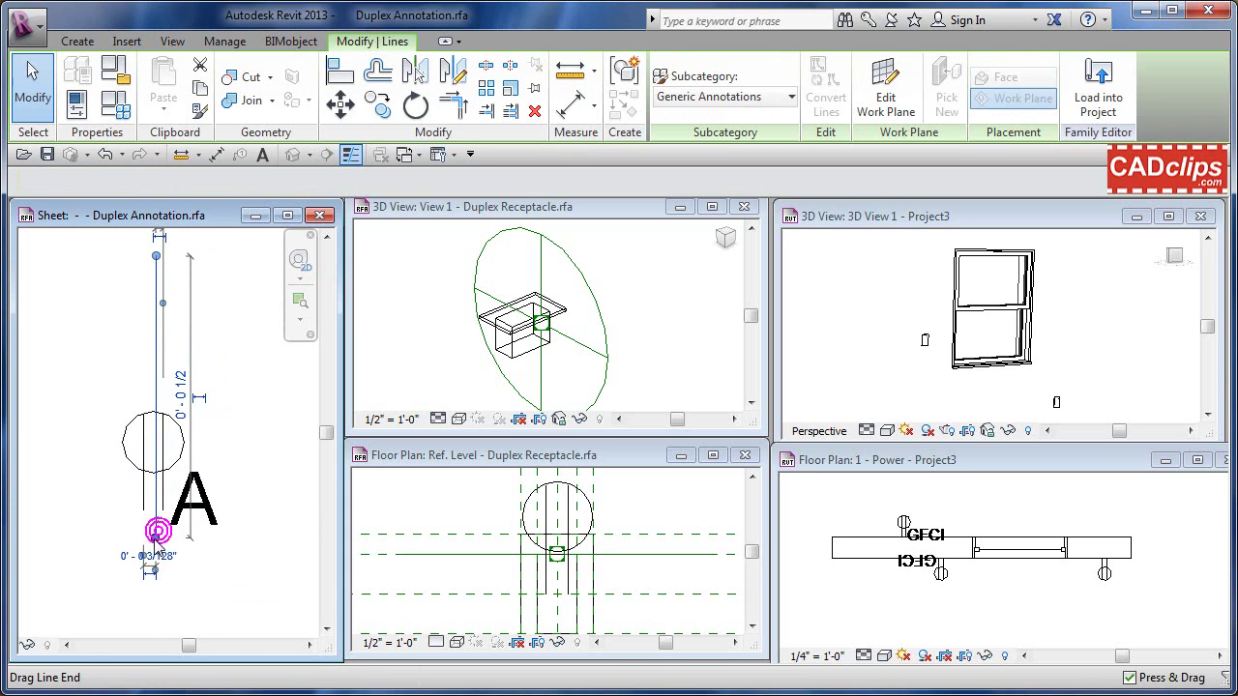
left_click_drag(158, 532, 154, 509)
left_click_drag(157, 256, 126, 425)
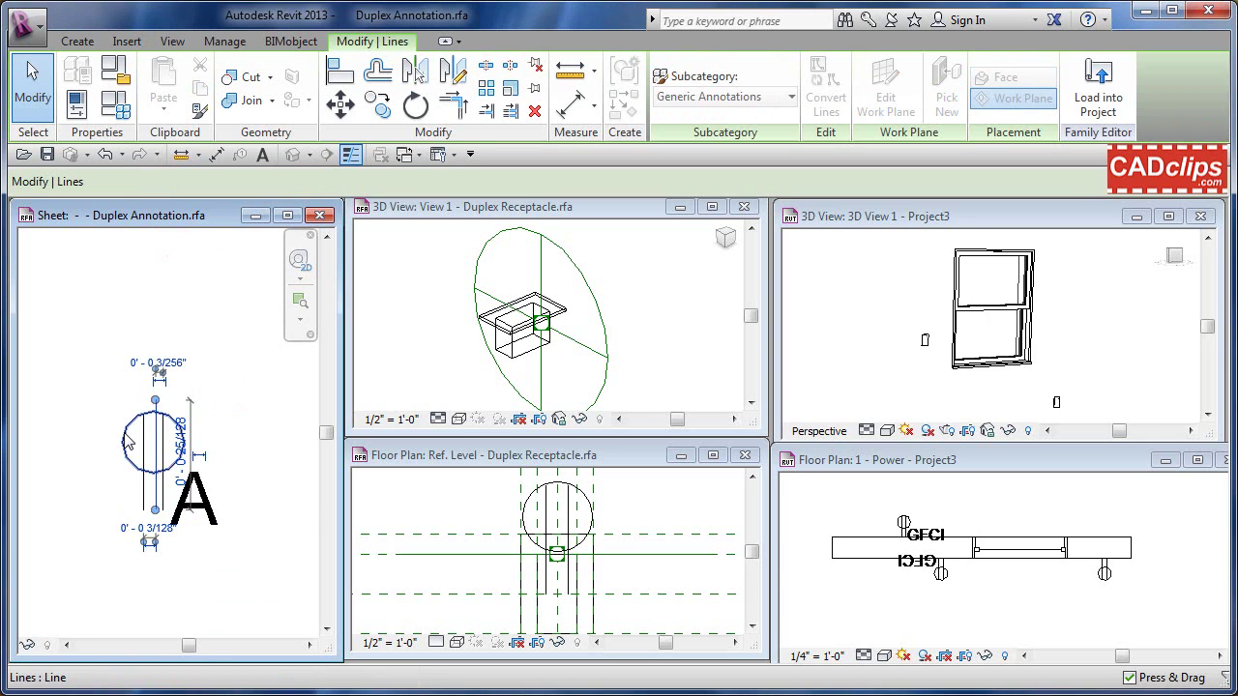
scroll(121, 430, "up", 4)
left_click_drag(198, 360, 197, 384)
key("Escape")
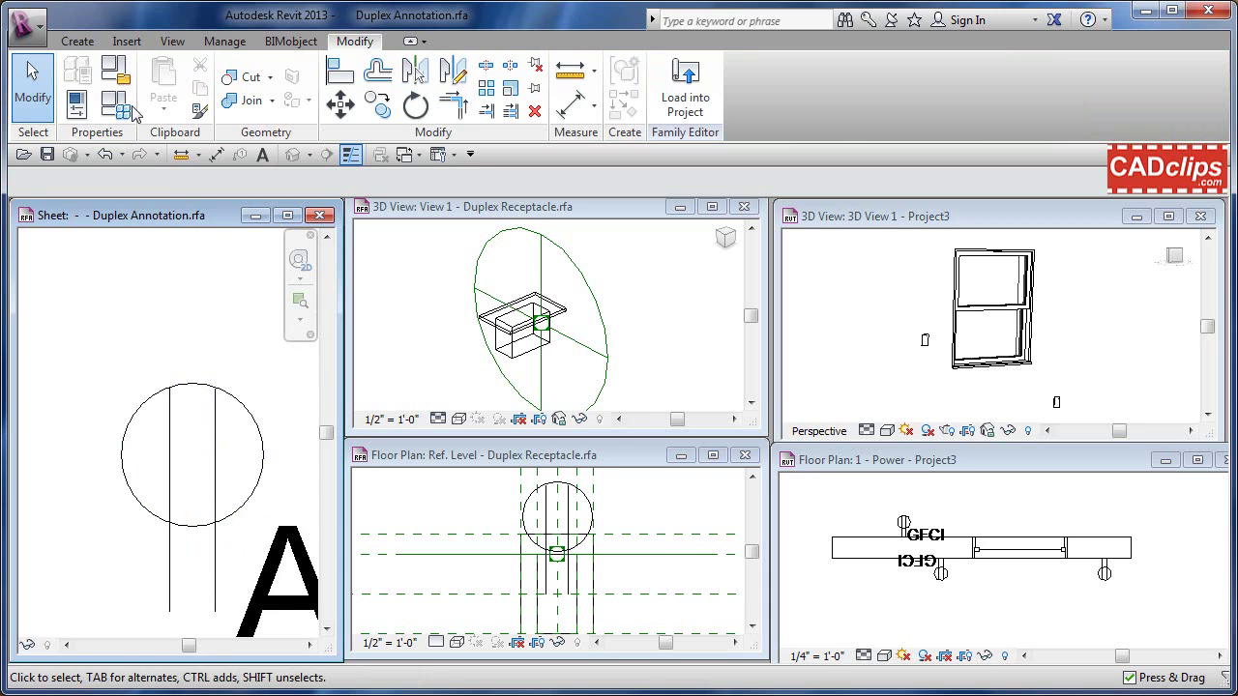
Step: Draw a vertical middle line about 45/256" long from the circle's top point to the lower ends of the existing lines
left_click(79, 42)
left_click(159, 82)
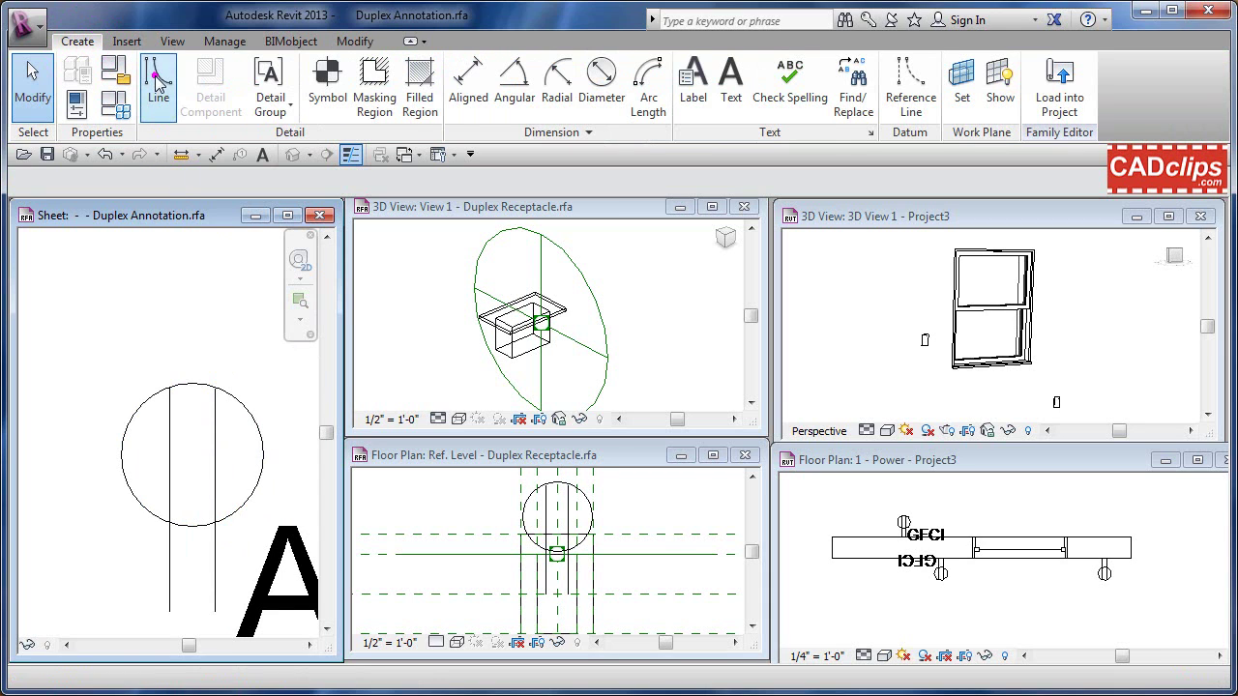
left_click(193, 384)
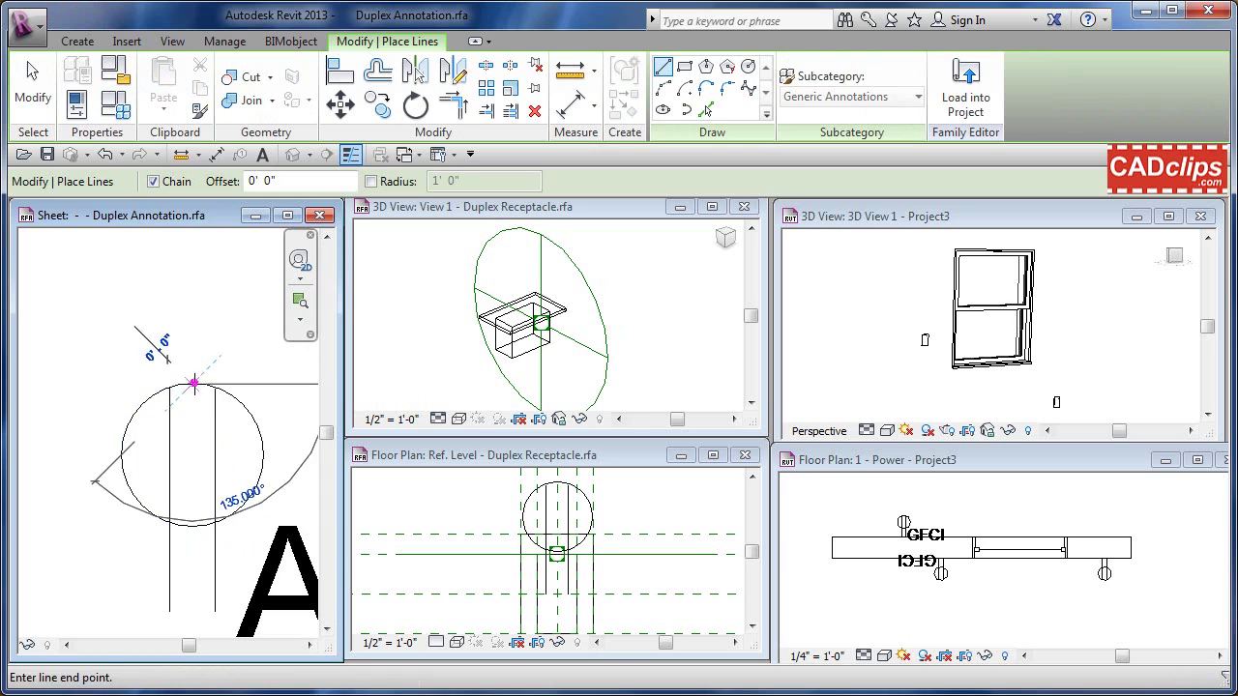
left_click(193, 611)
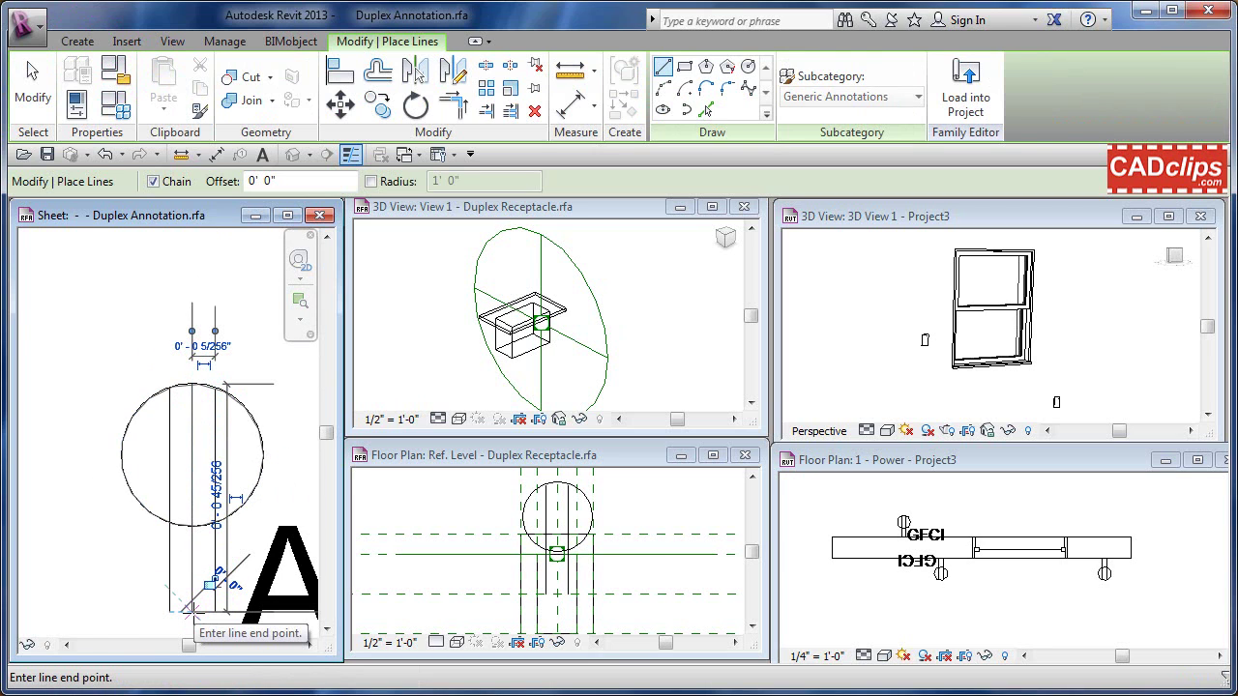
key("Escape")
key("Escape")
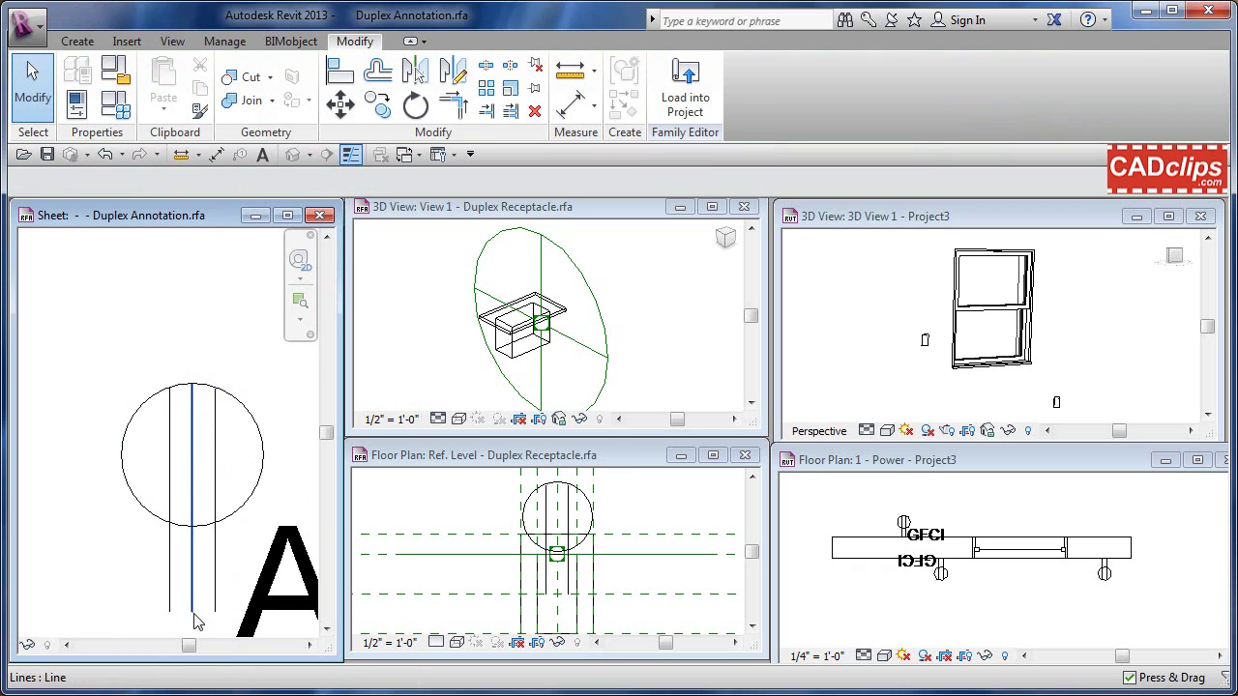
Step: Save the edited annotation family as DG Duplex Annotation.rfa in the REVIT-2013-RECEPTICAL-FAMILY-INVESTIGATION folder
scroll(232, 489, "down", 3)
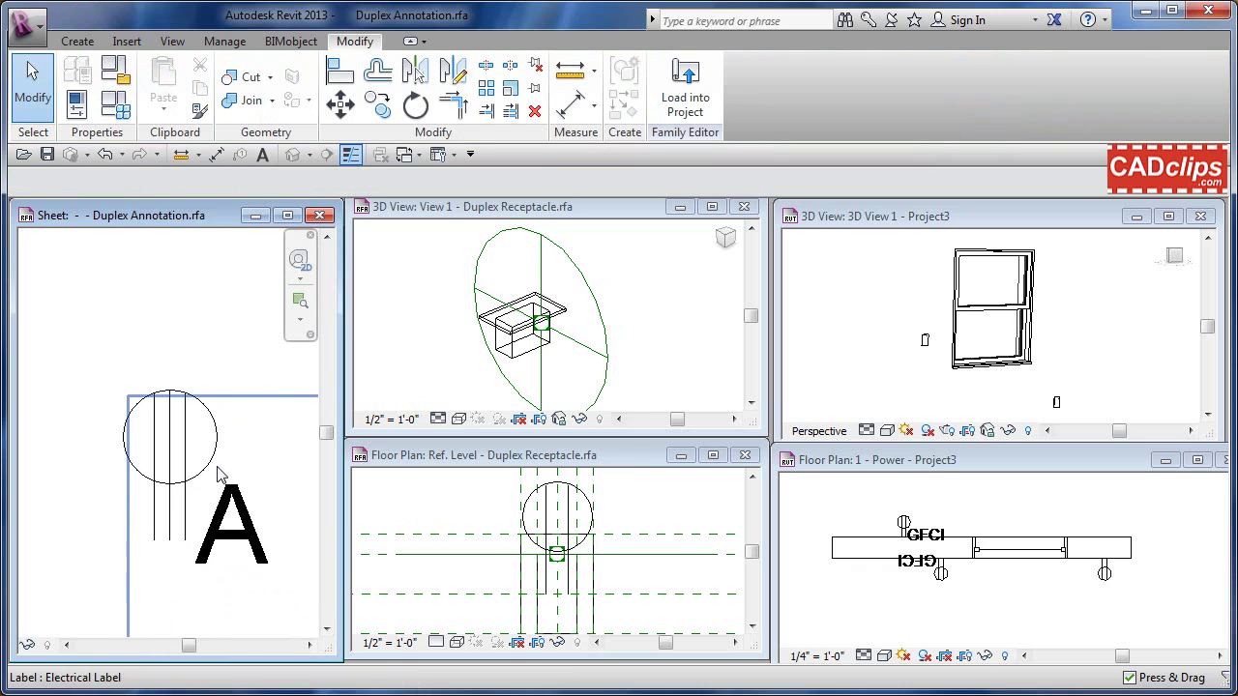
middle_click_drag(216, 464, 191, 390)
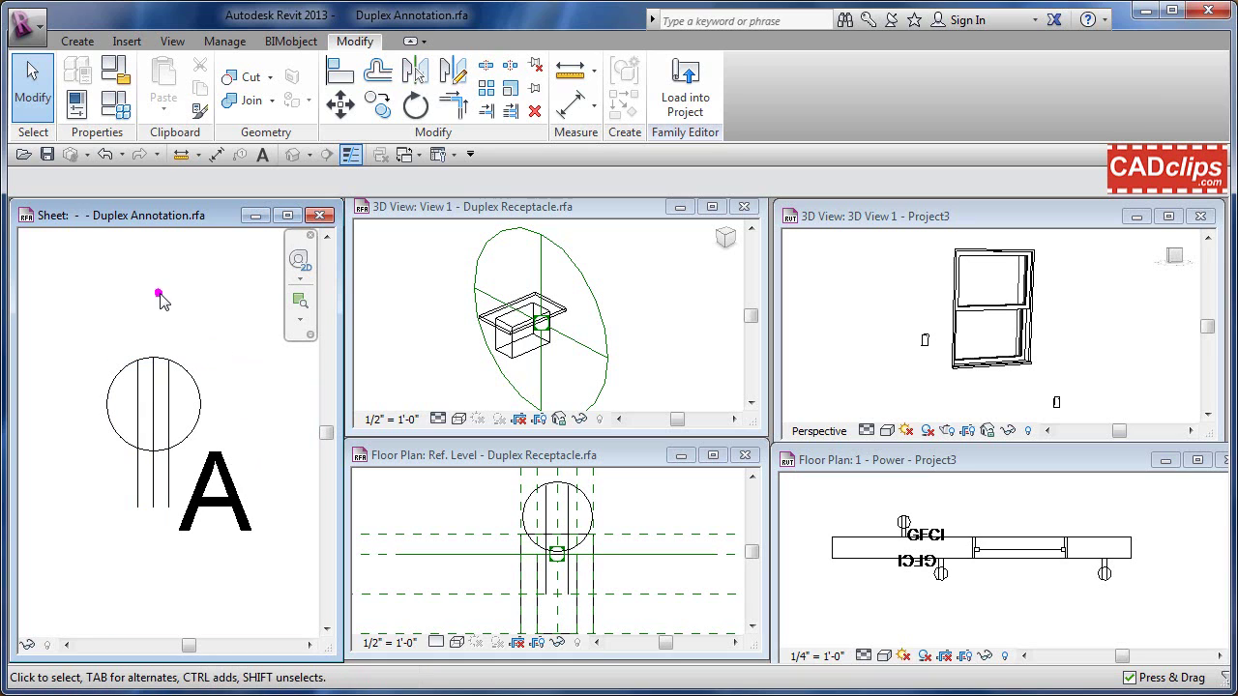
scroll(160, 300, "down", 2)
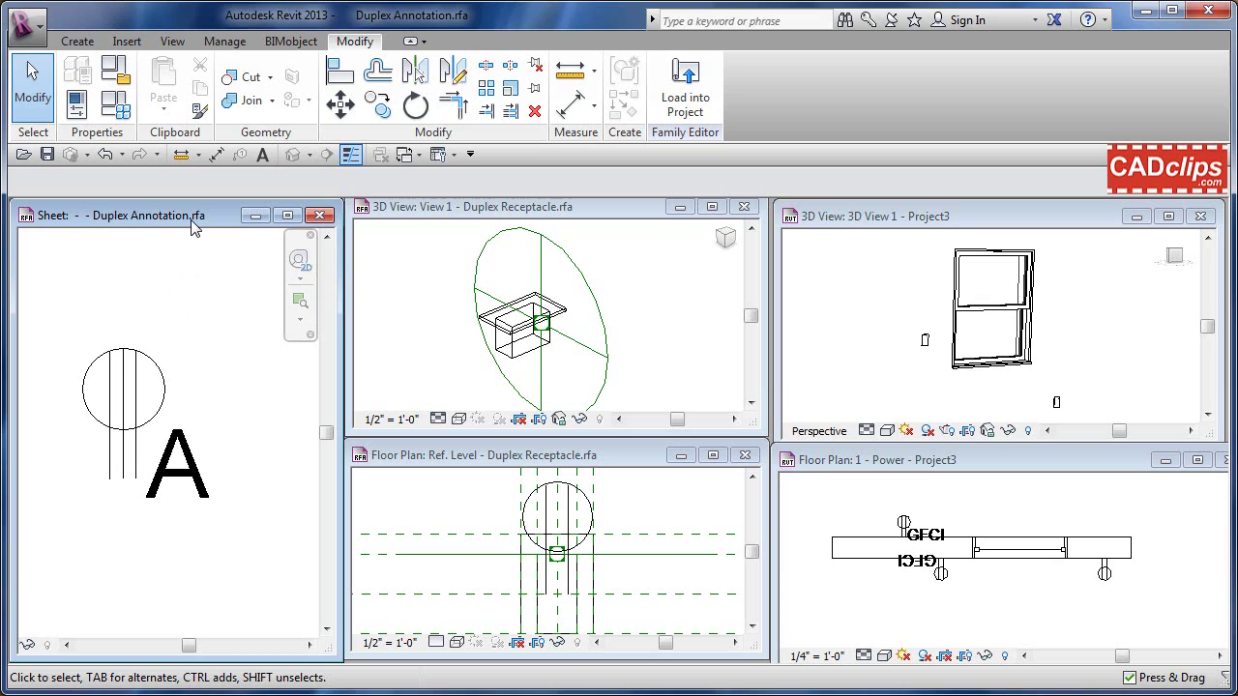
left_click(29, 29)
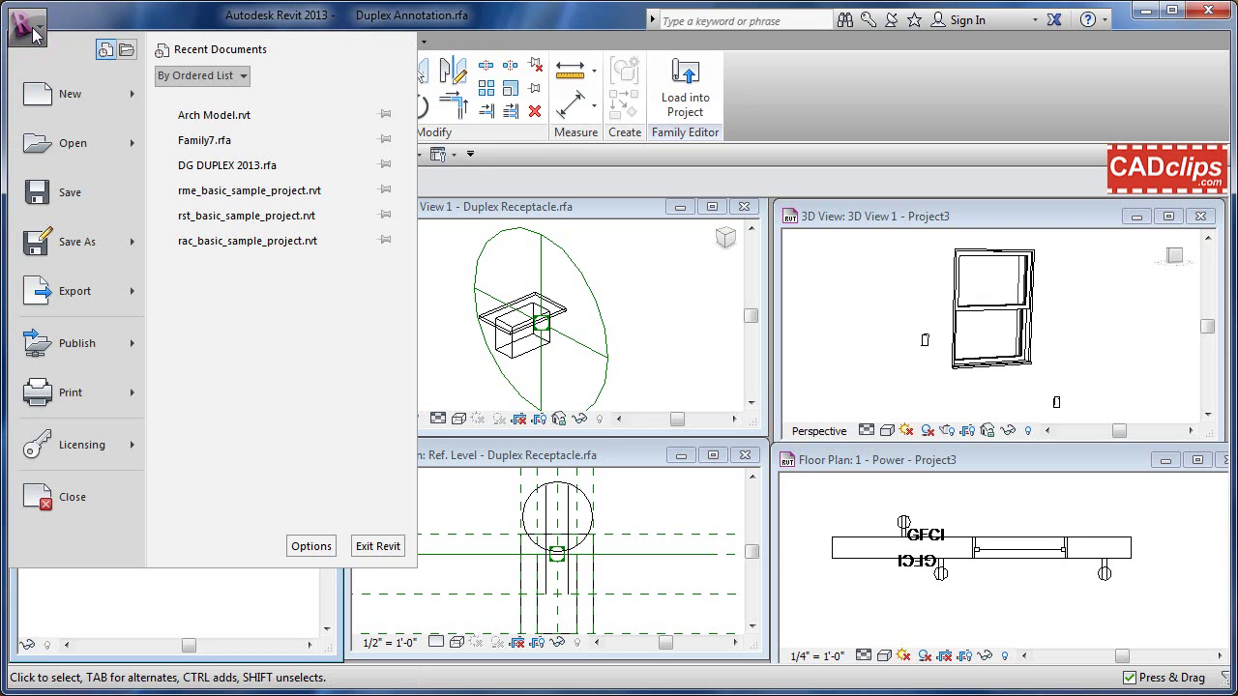
left_click(89, 242)
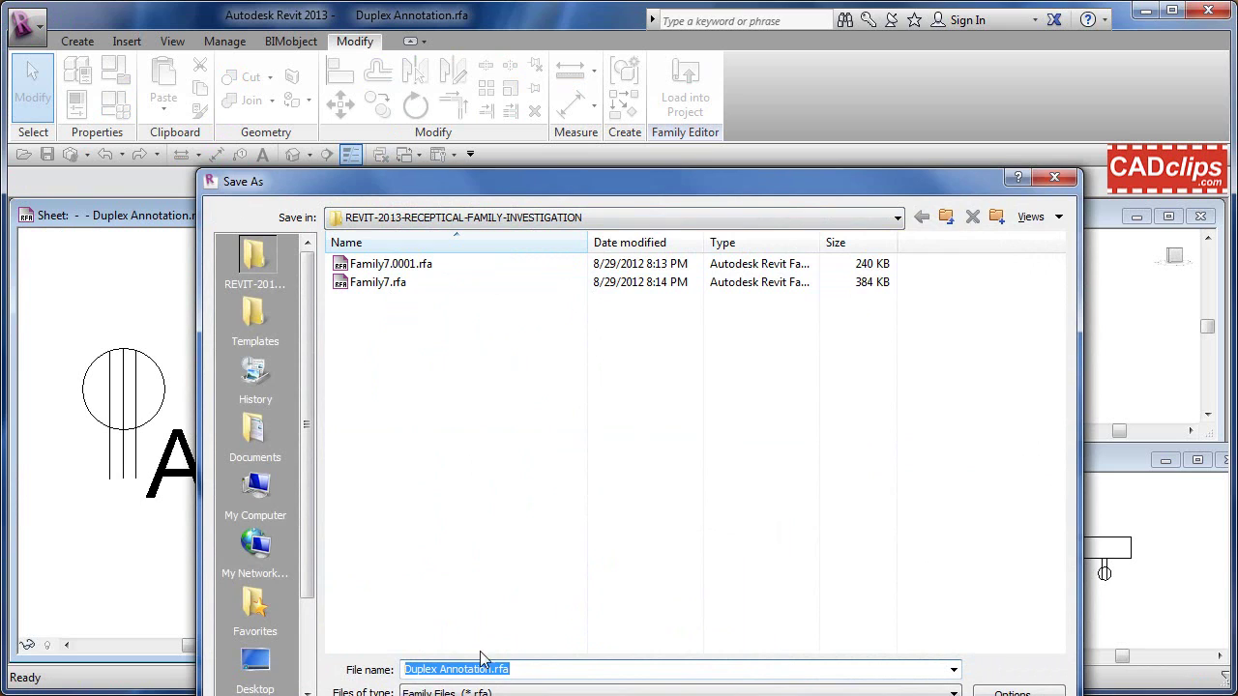
left_click(404, 669)
type("DG")
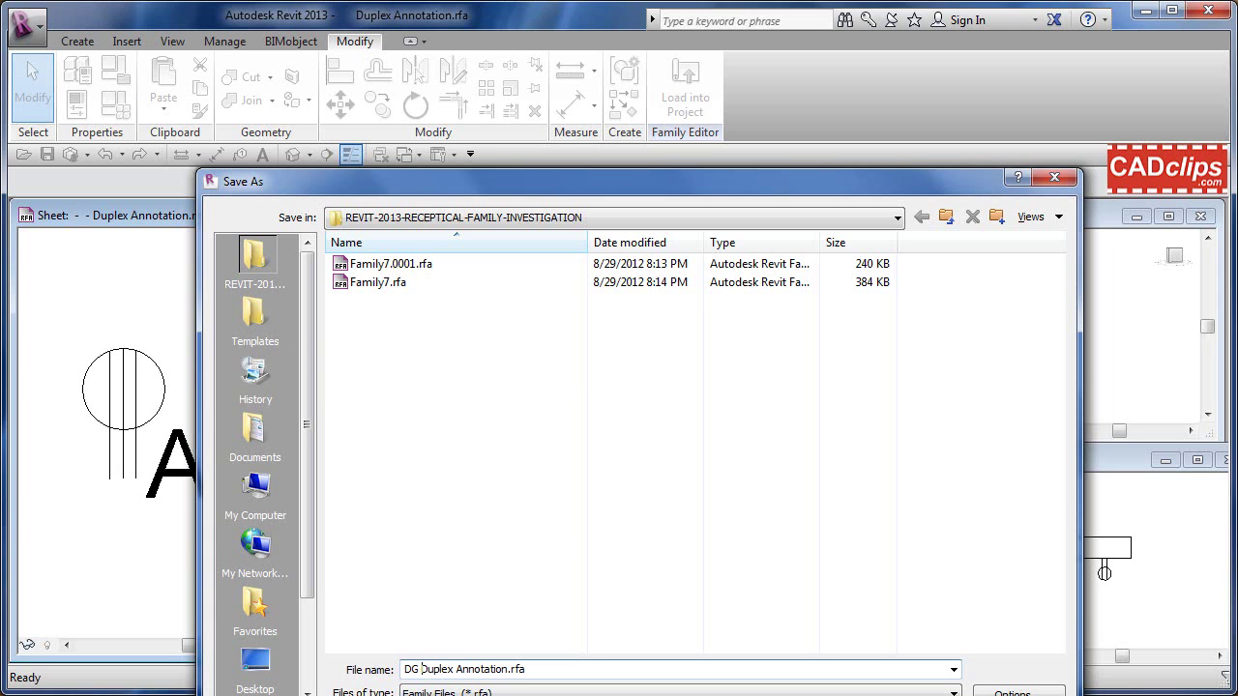
key("Return")
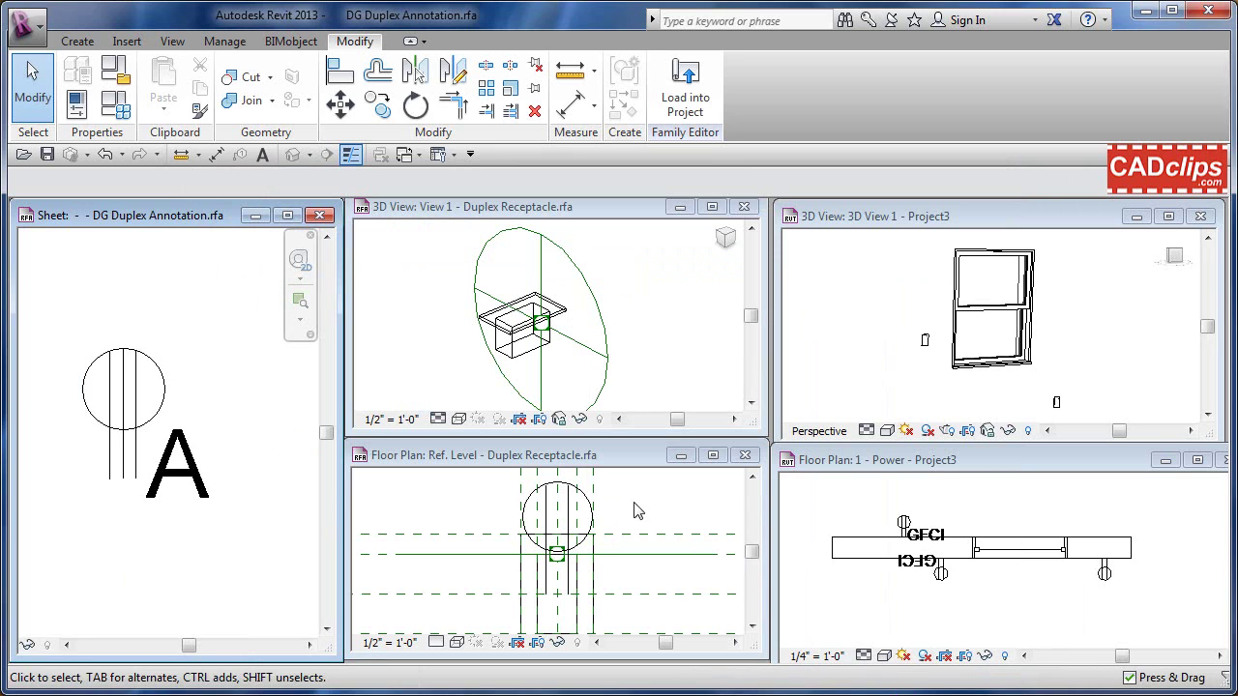
Step: Load the DG Duplex Annotation family into Duplex Receptacle.rfa only, and leave symbol placement without placing an instance
left_click(586, 501)
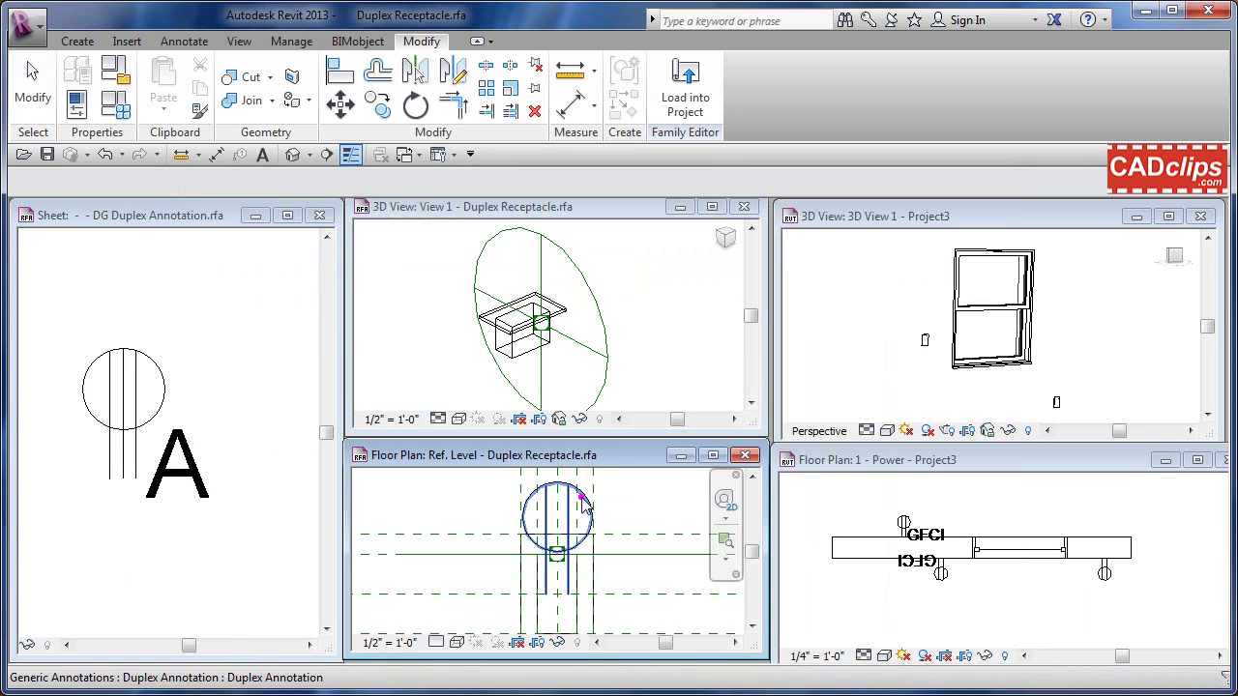
left_click(144, 329)
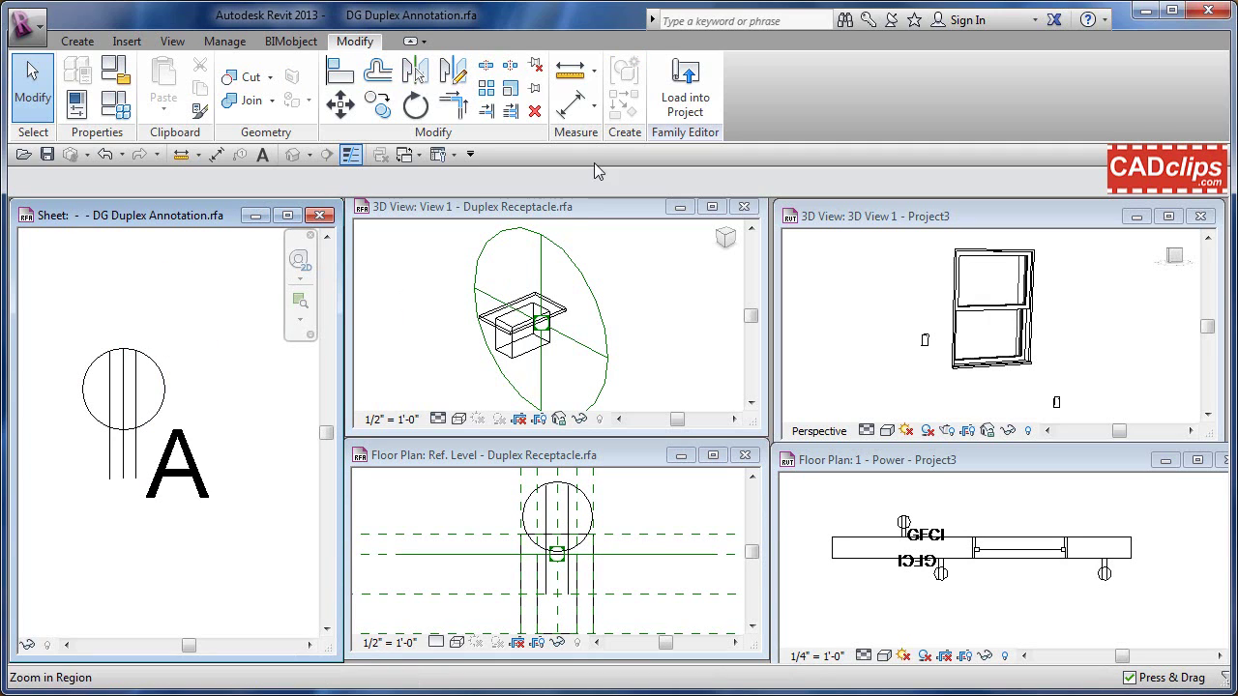
left_click(684, 97)
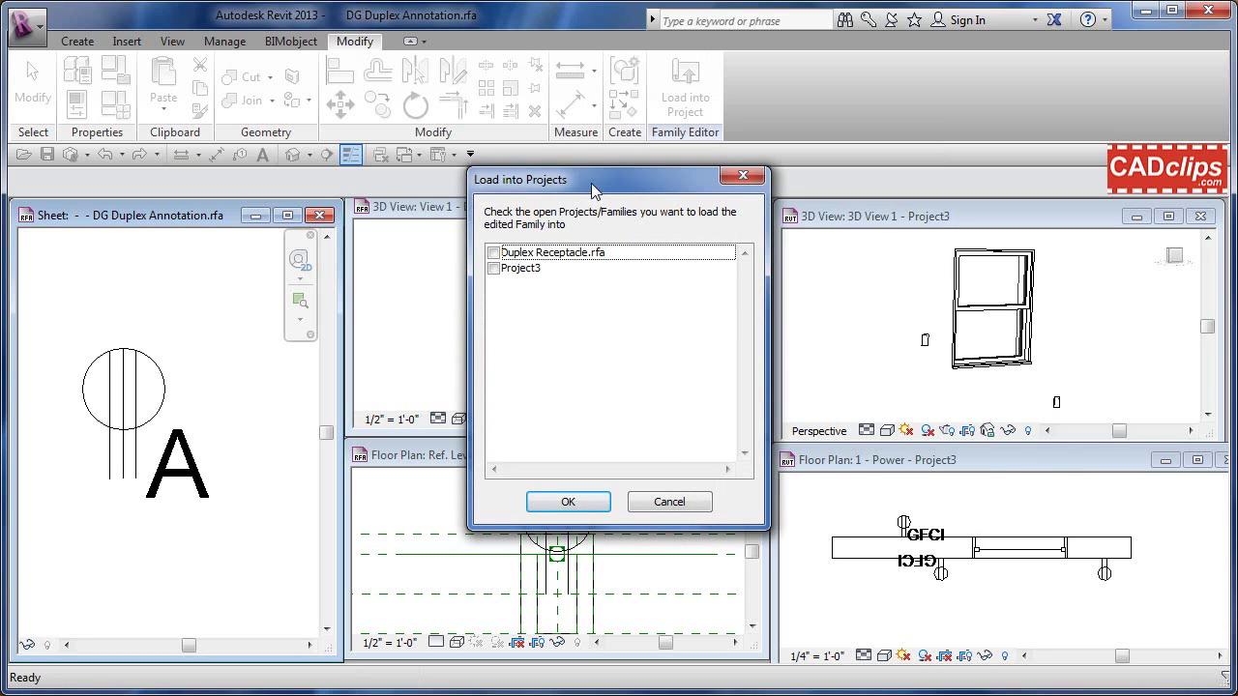
left_click_drag(592, 184, 836, 186)
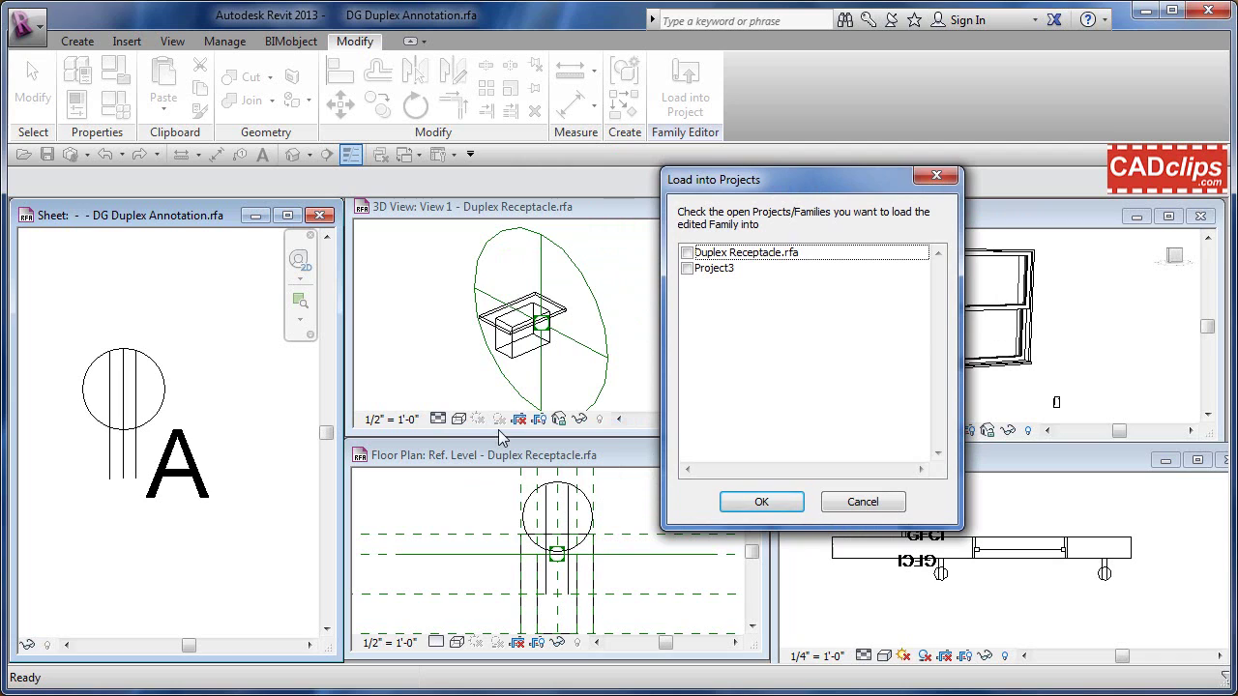
left_click(688, 253)
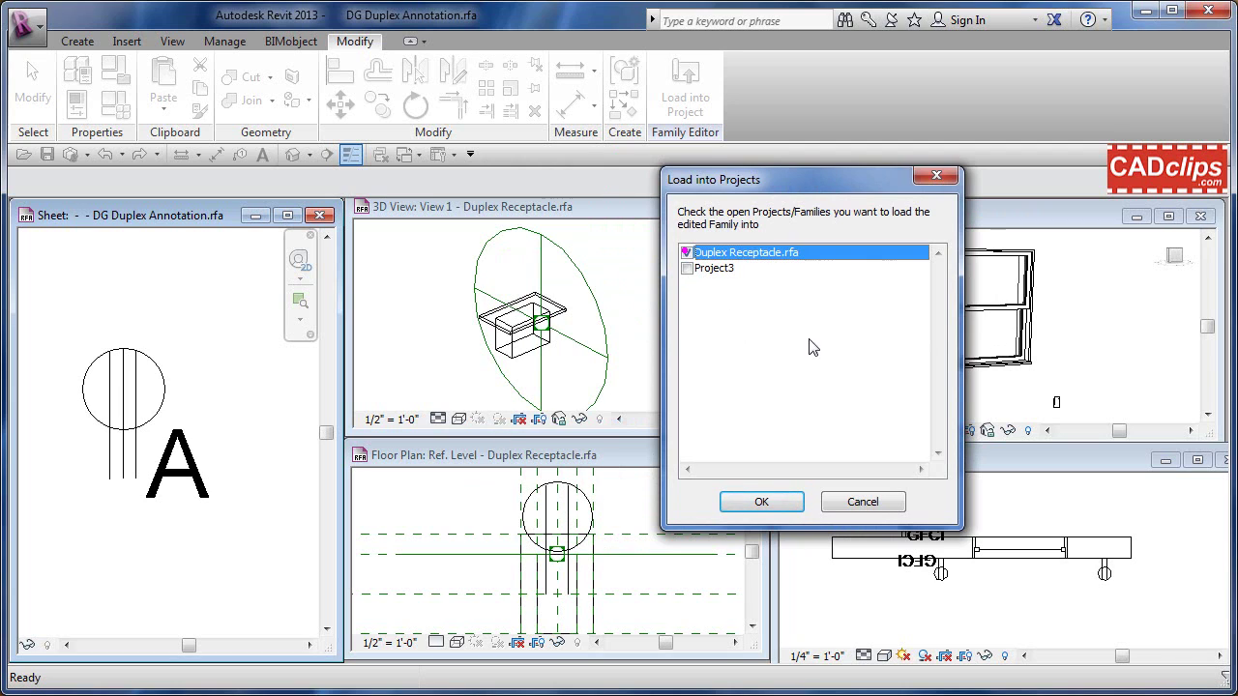
left_click(763, 504)
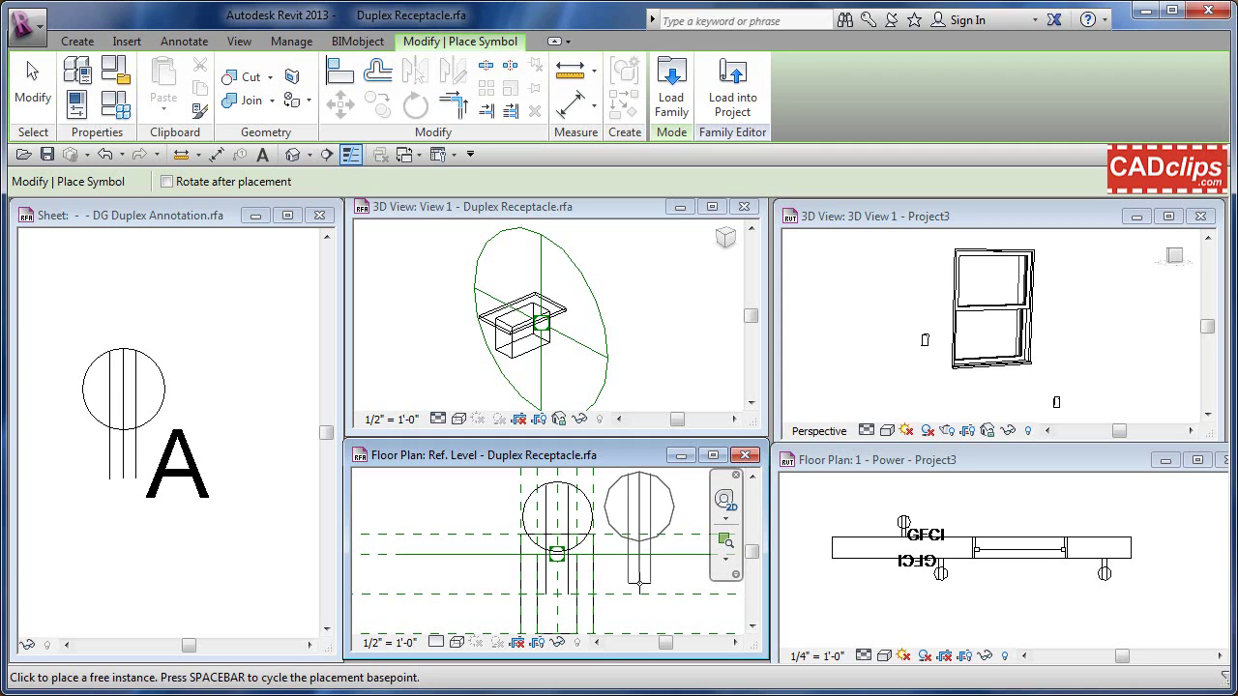
key("Escape")
key("Escape")
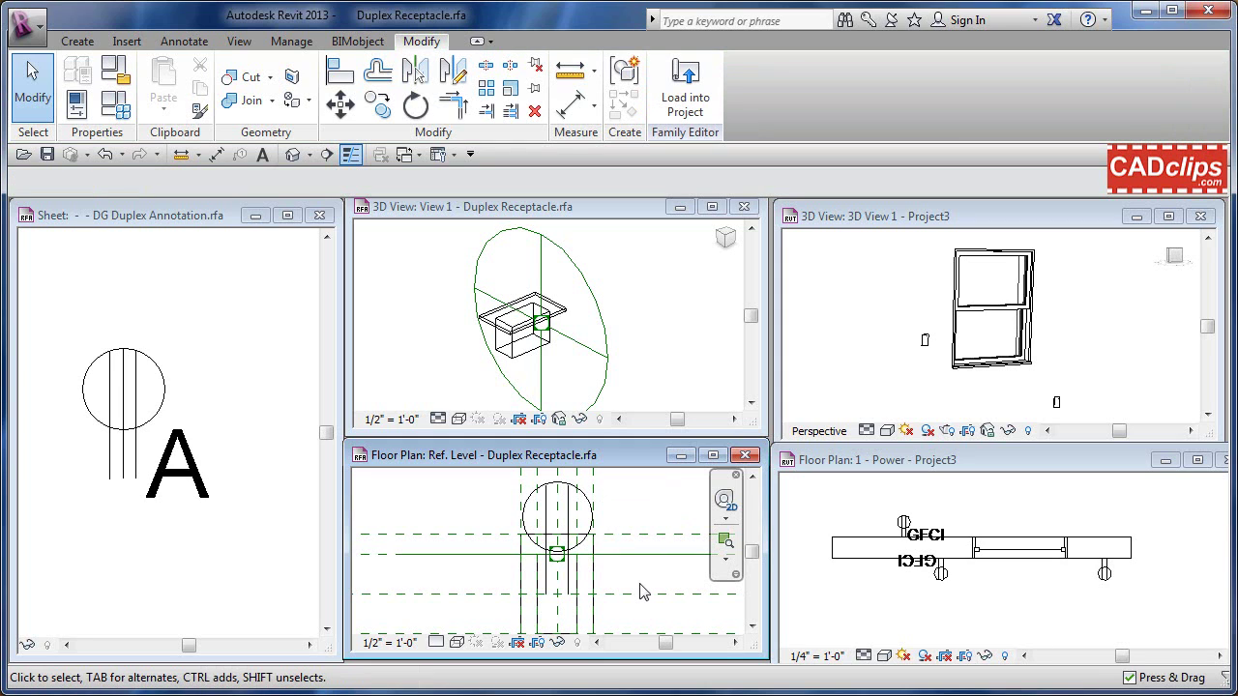
Step: Change the nested symbol in the receptacle's Ref. Level plan to the DG Duplex Annotation type, and close its properties
left_click(580, 498)
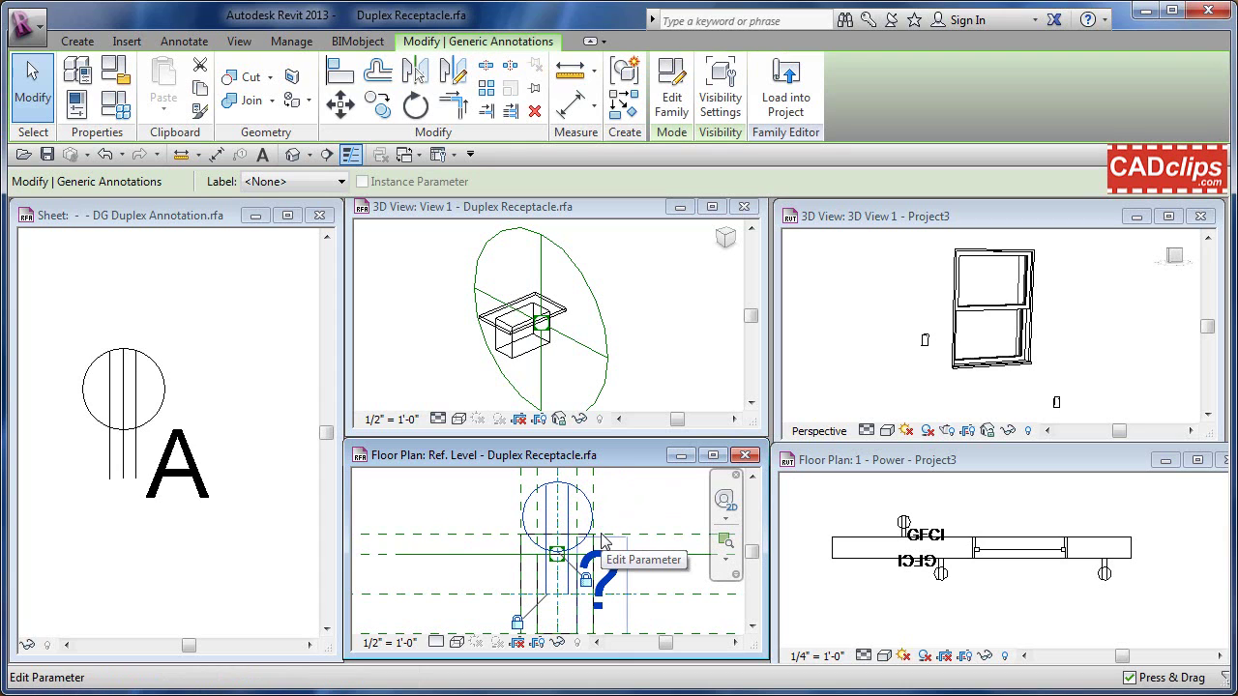
left_click(79, 104)
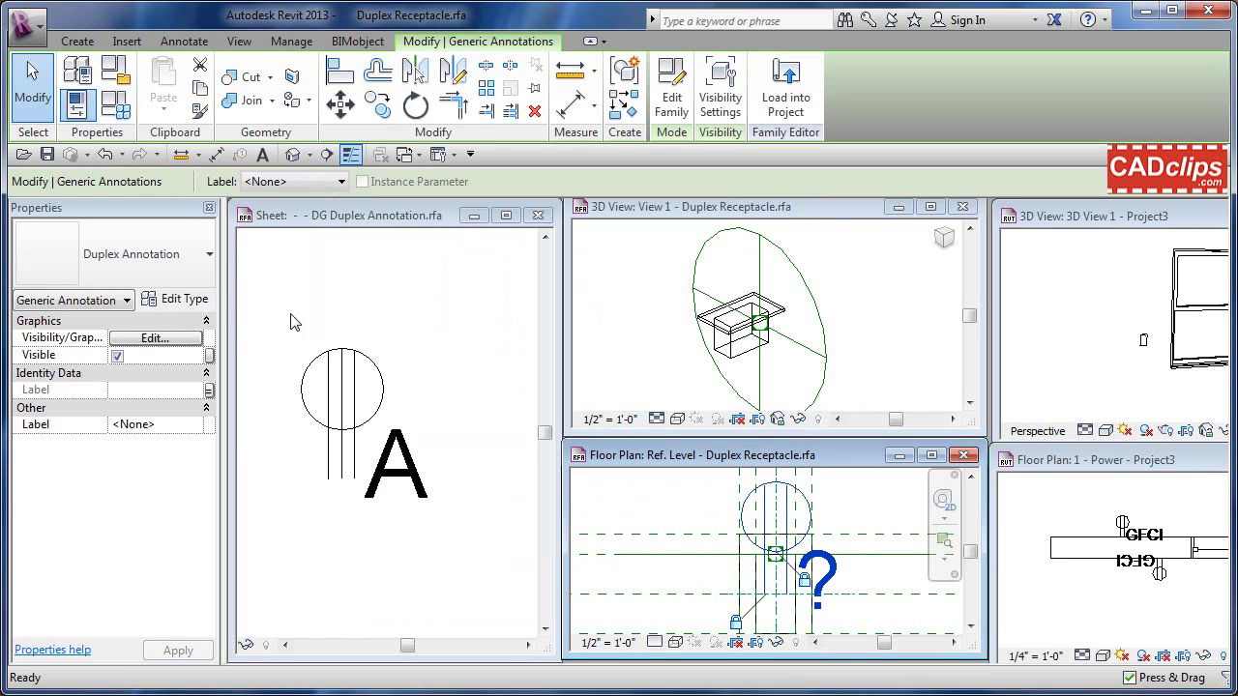
left_click(170, 271)
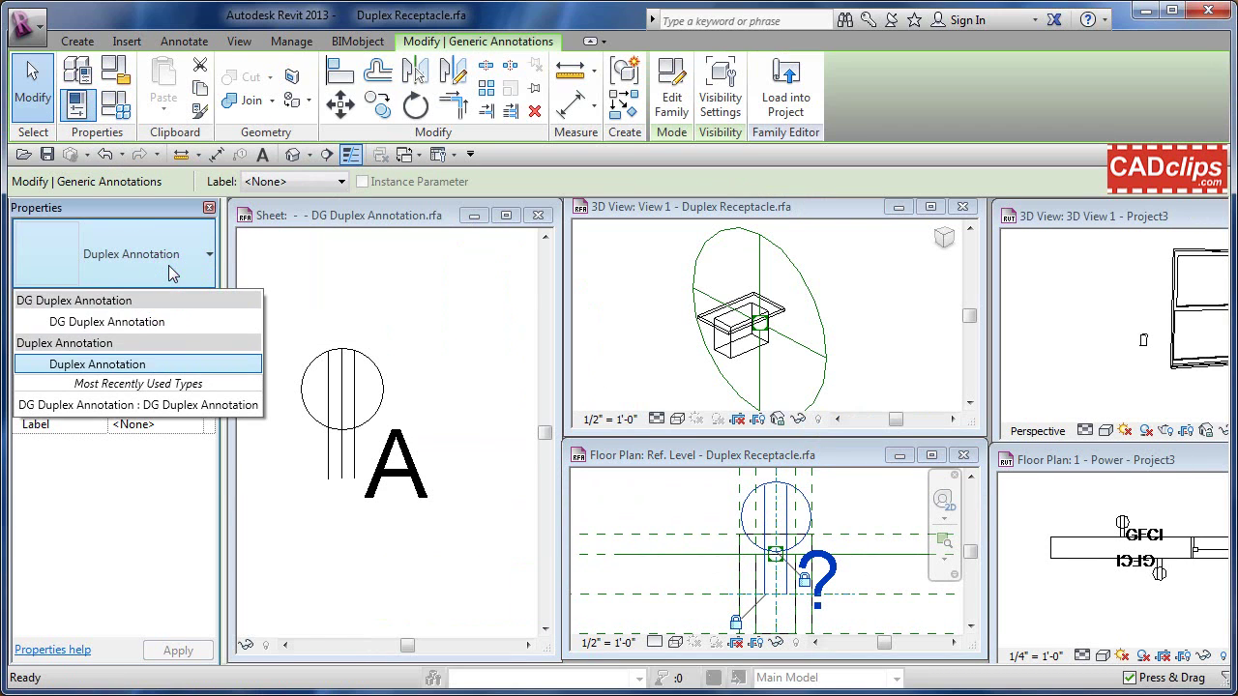
left_click(103, 322)
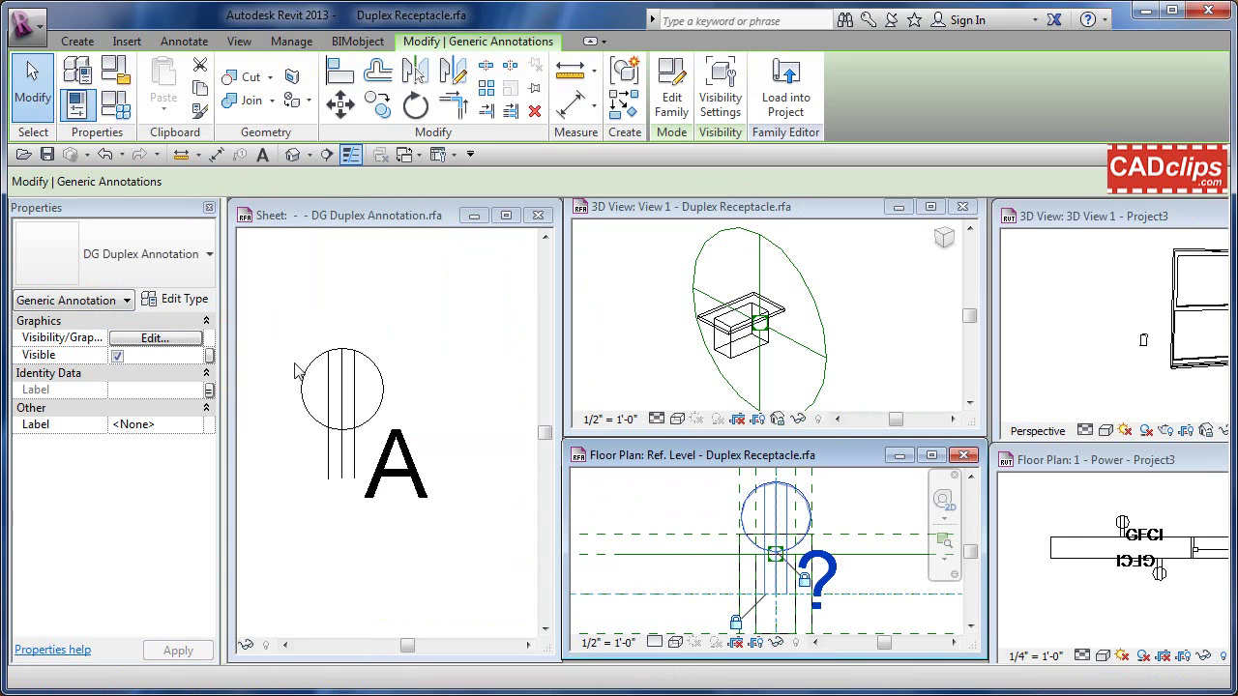
left_click(855, 512)
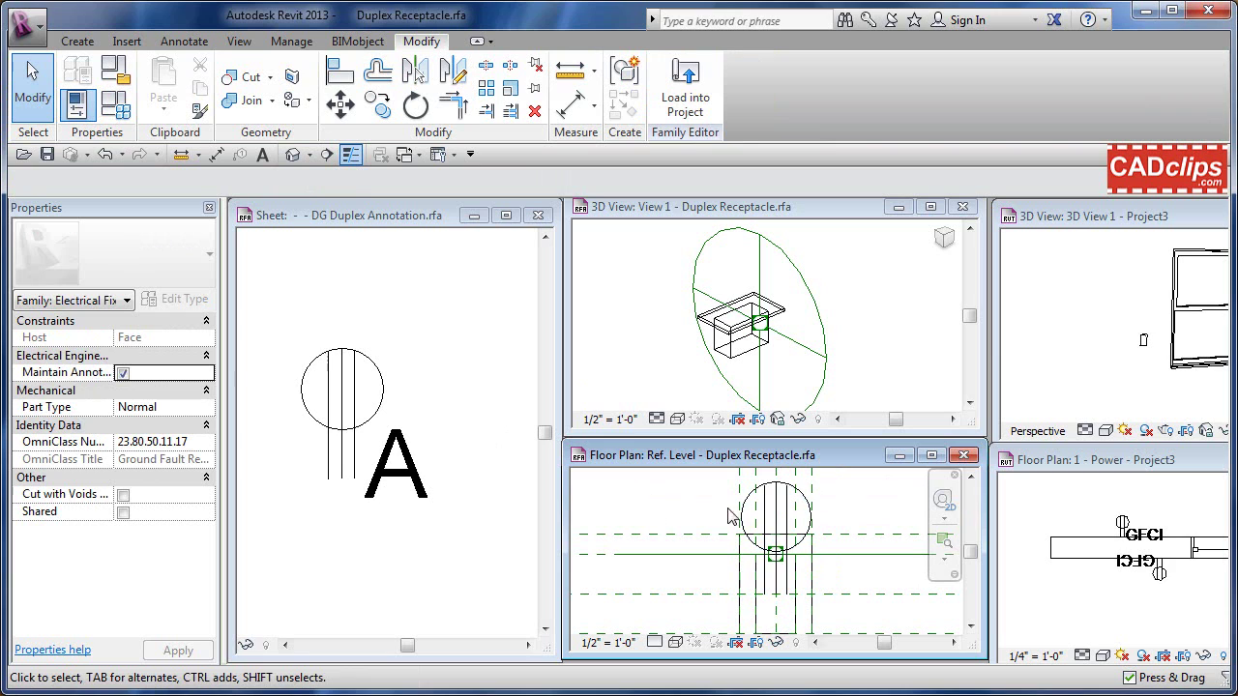
middle_click_drag(851, 508, 793, 523)
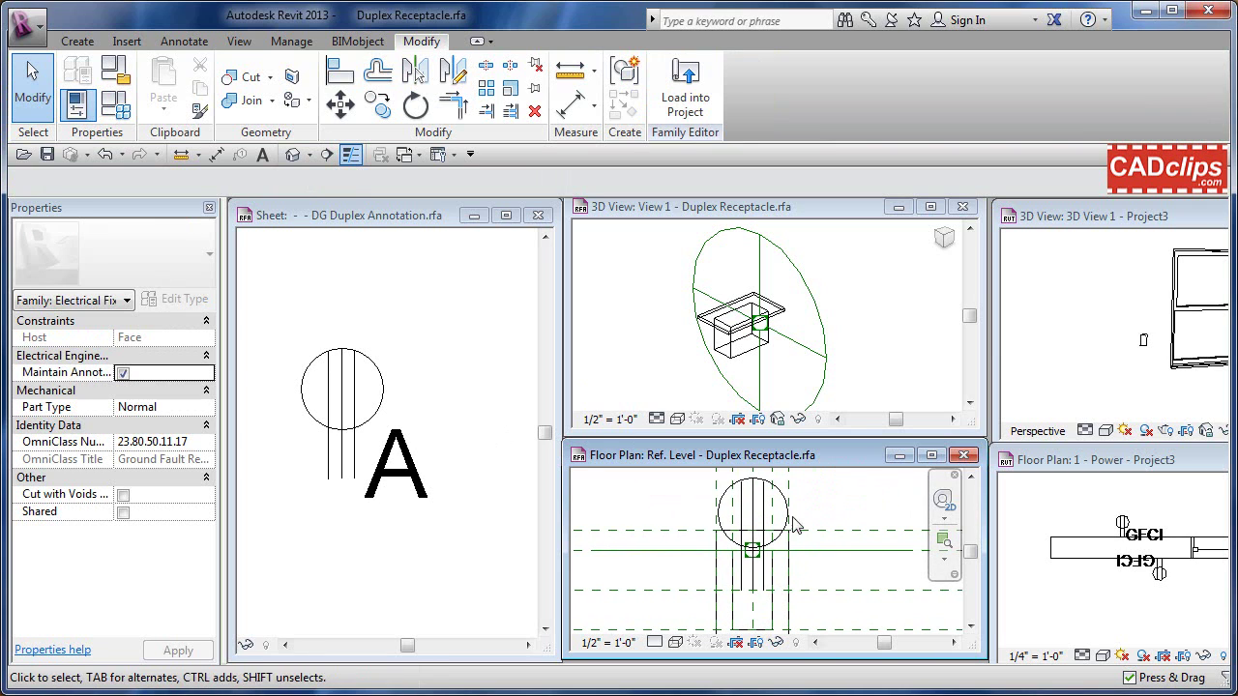
left_click(793, 523)
left_click(844, 510)
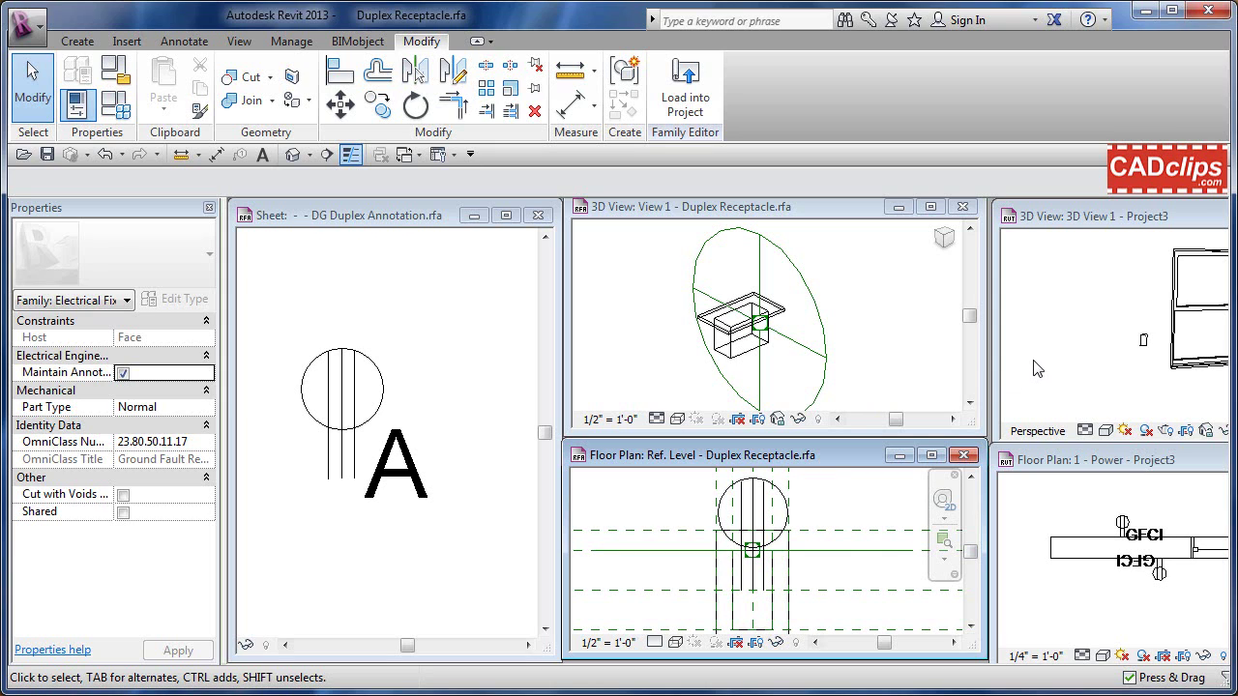
left_click(208, 207)
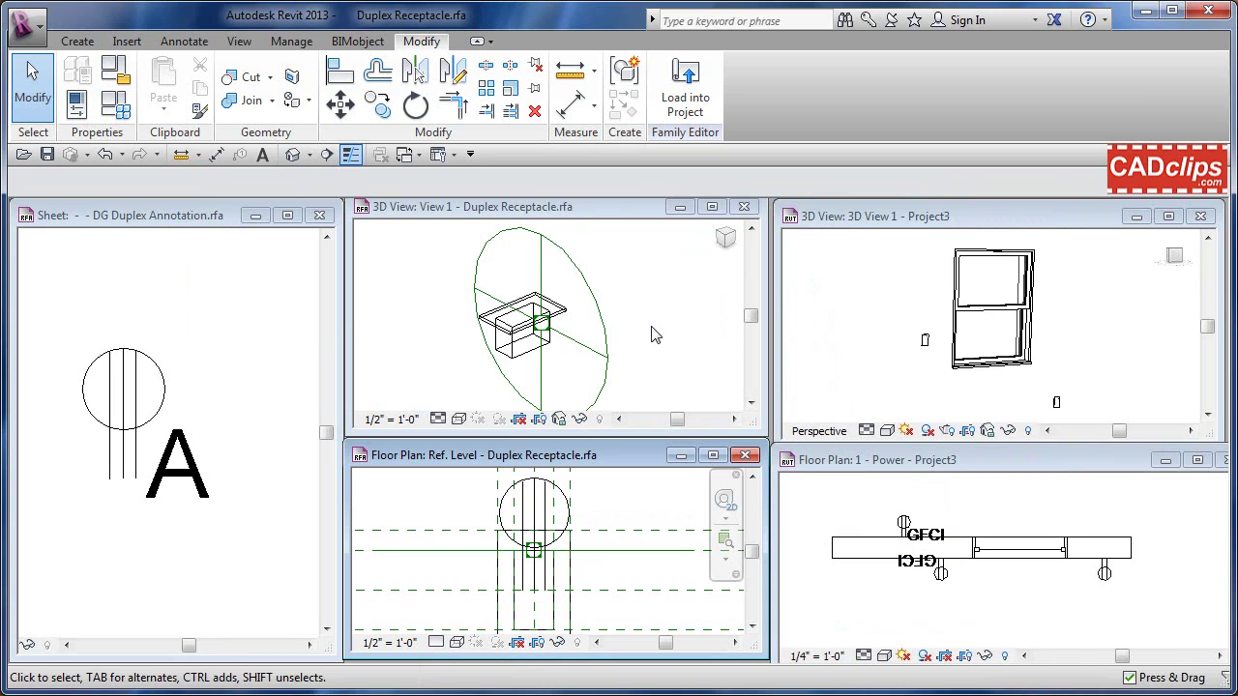
Step: Save the receptacle family as DG Duplex Receptacle.rfa in the same folder, dismissing the project save reminder
left_click(634, 506)
left_click(29, 27)
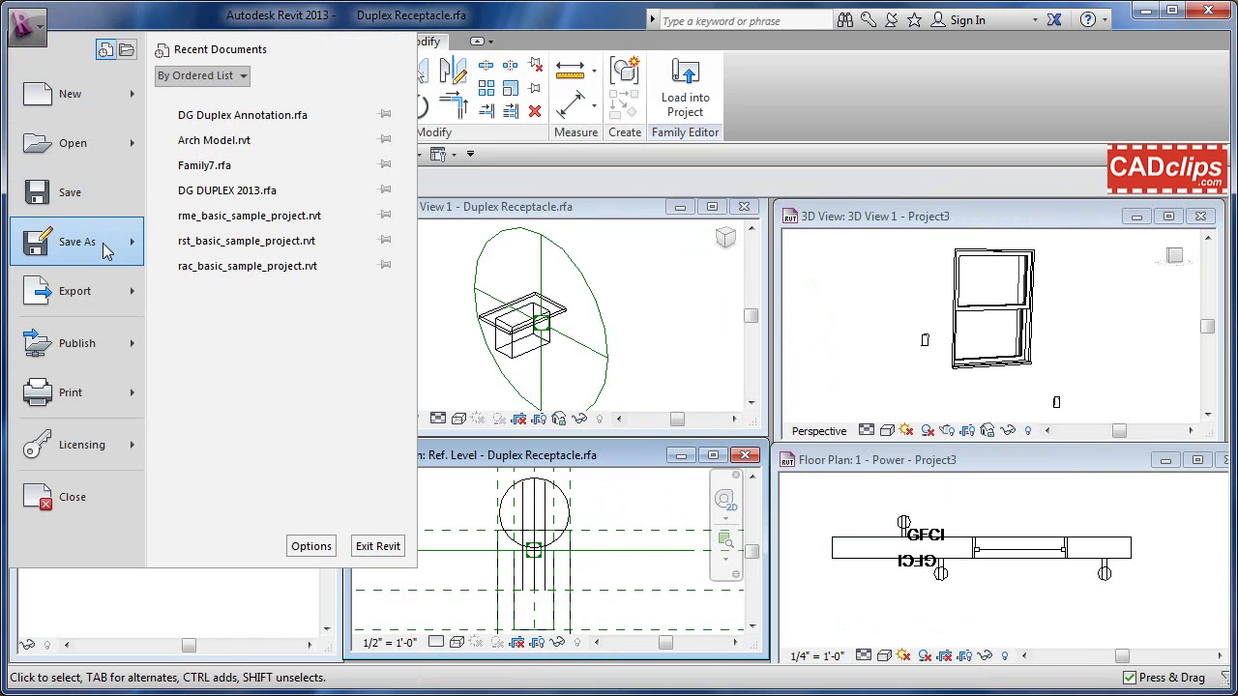
mouse_move(101, 242)
left_click(216, 173)
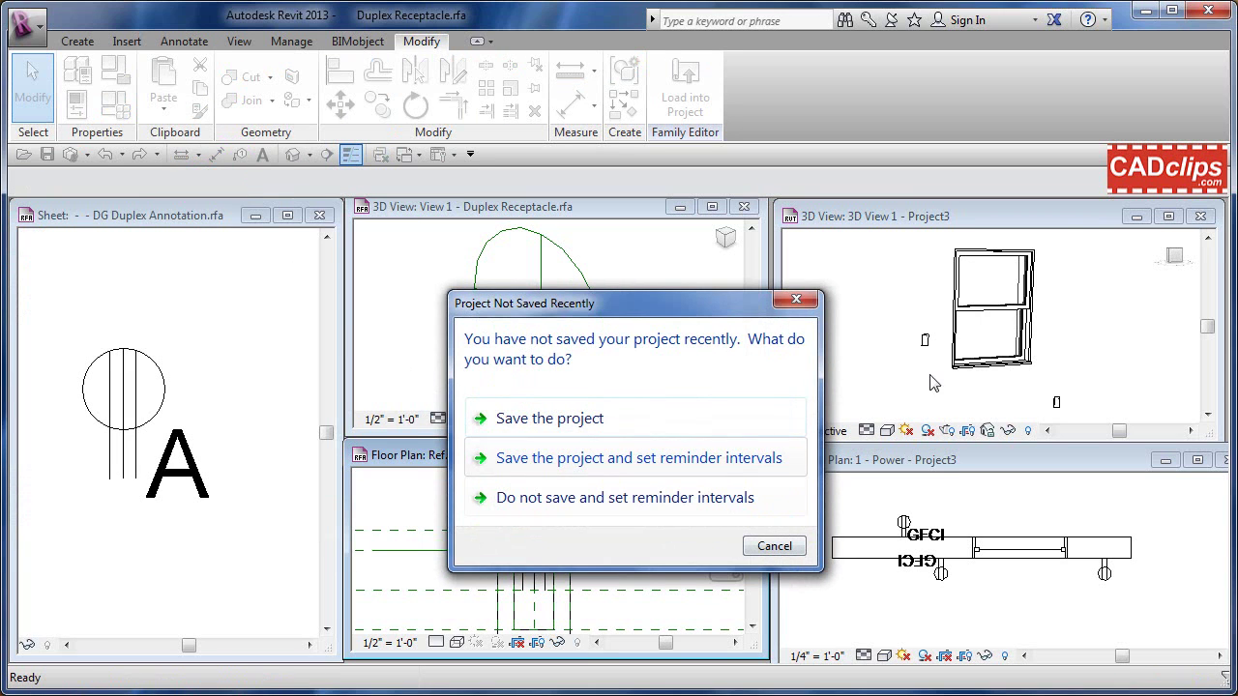
left_click(781, 548)
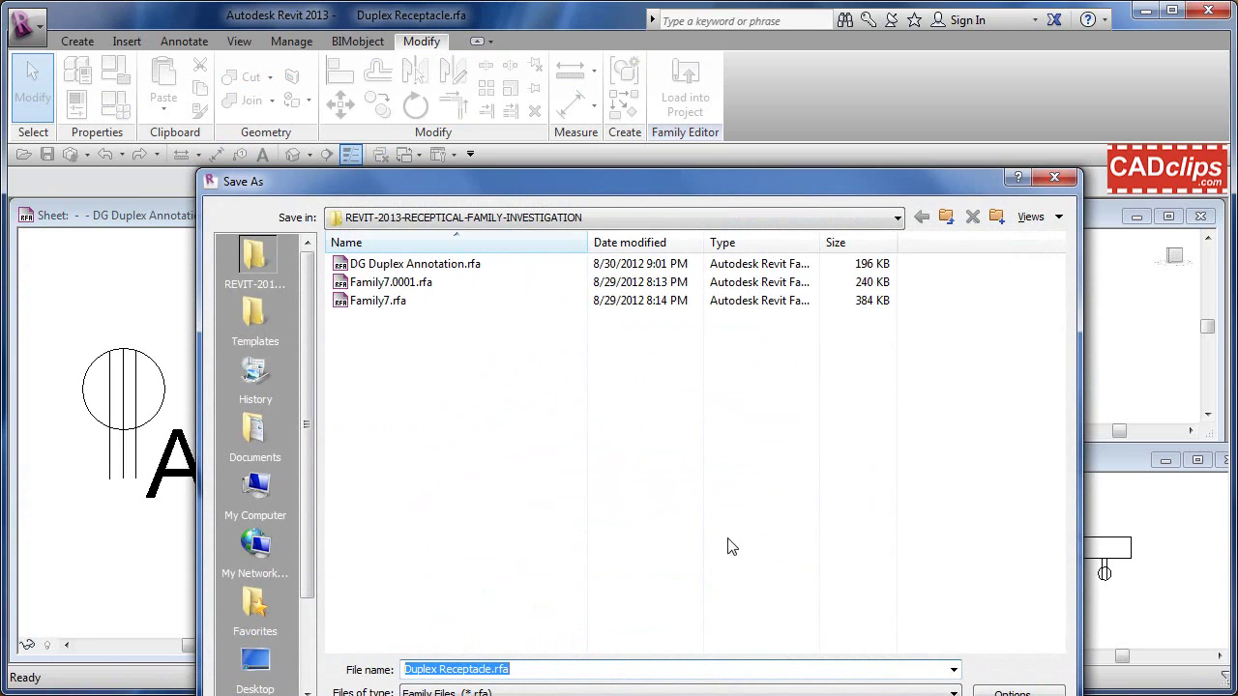
left_click(406, 670)
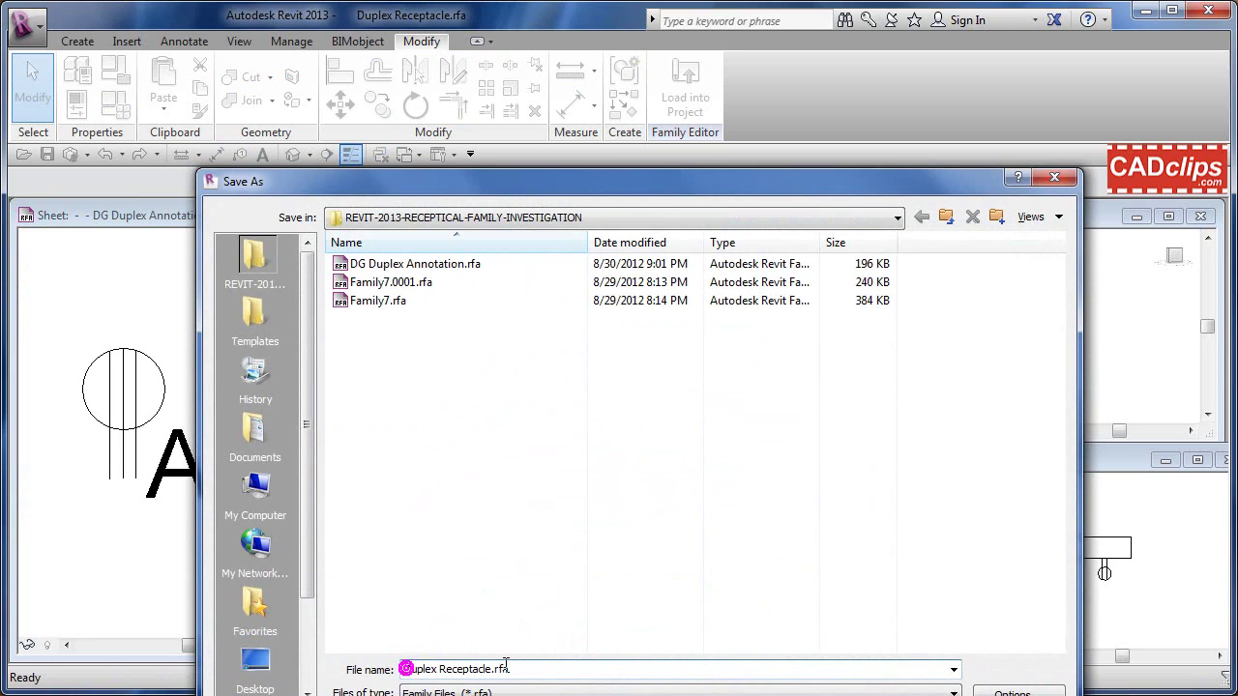
type("DG")
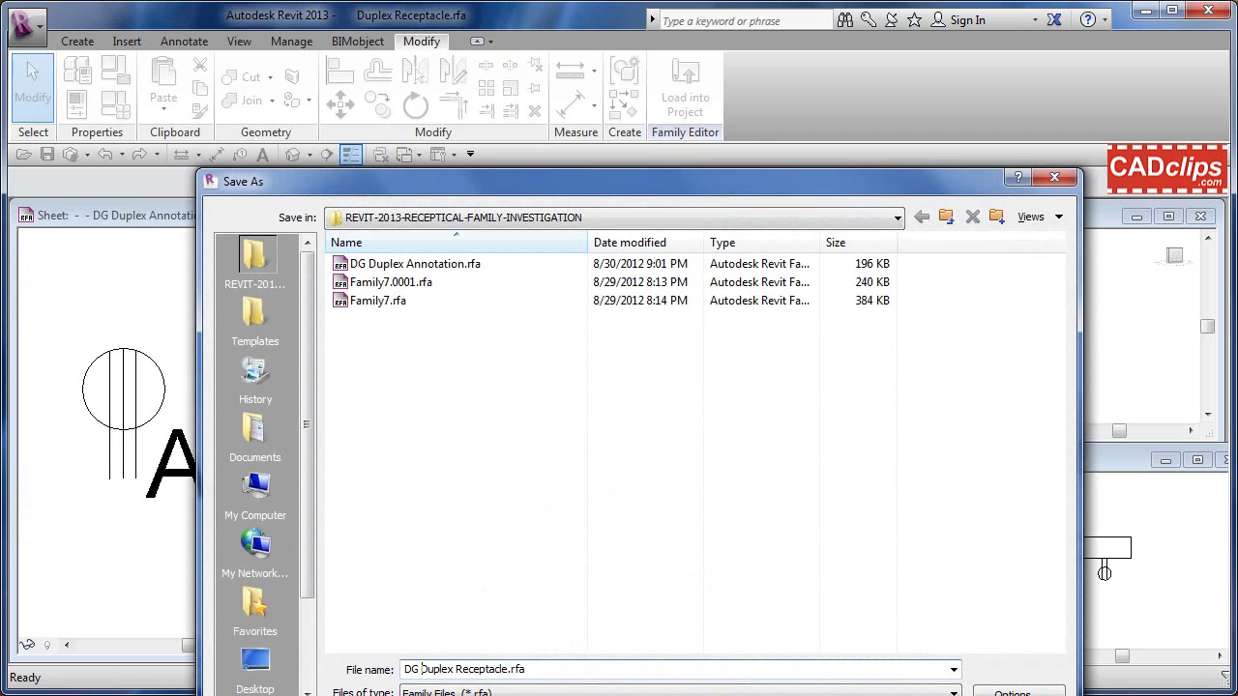
key("Return")
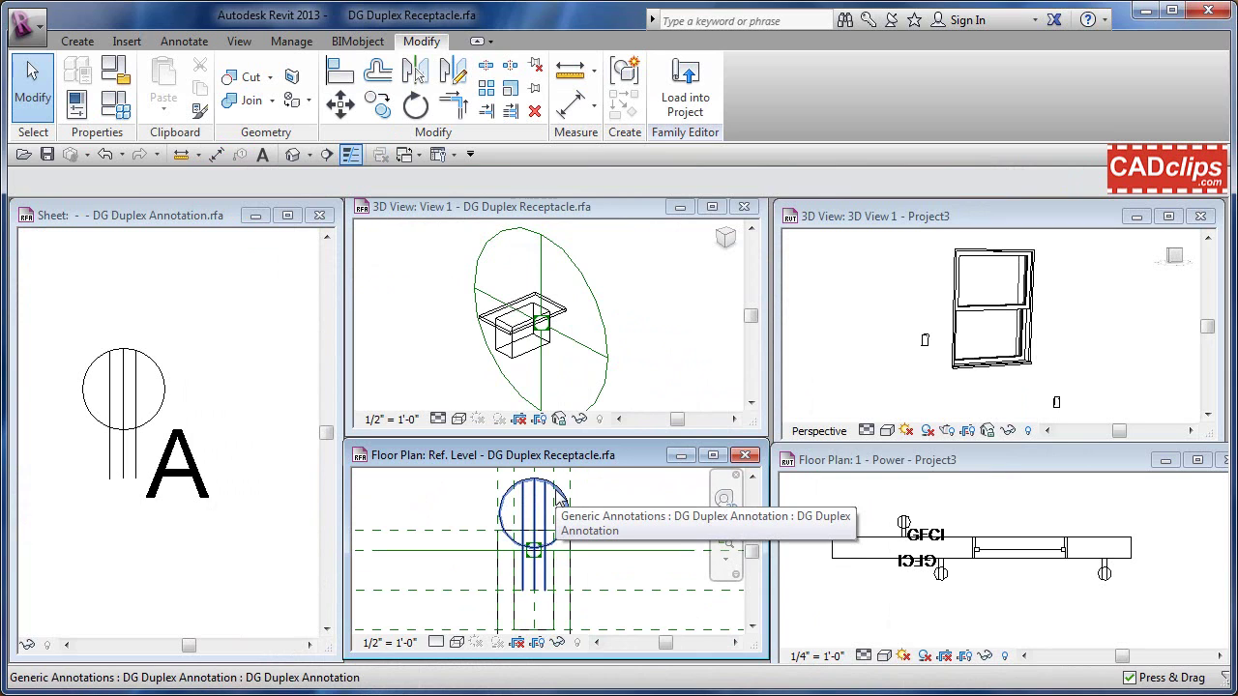
Step: Load the DG Duplex Receptacle family into Project3 only
left_click(636, 278)
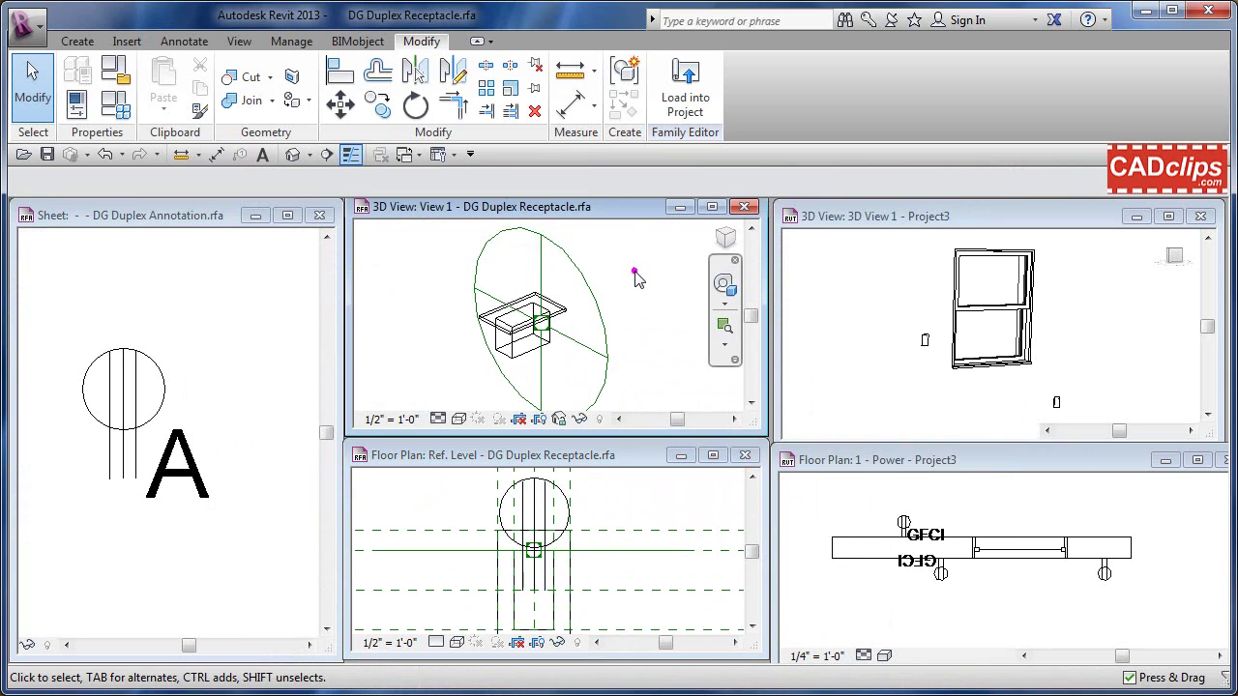
left_click(693, 100)
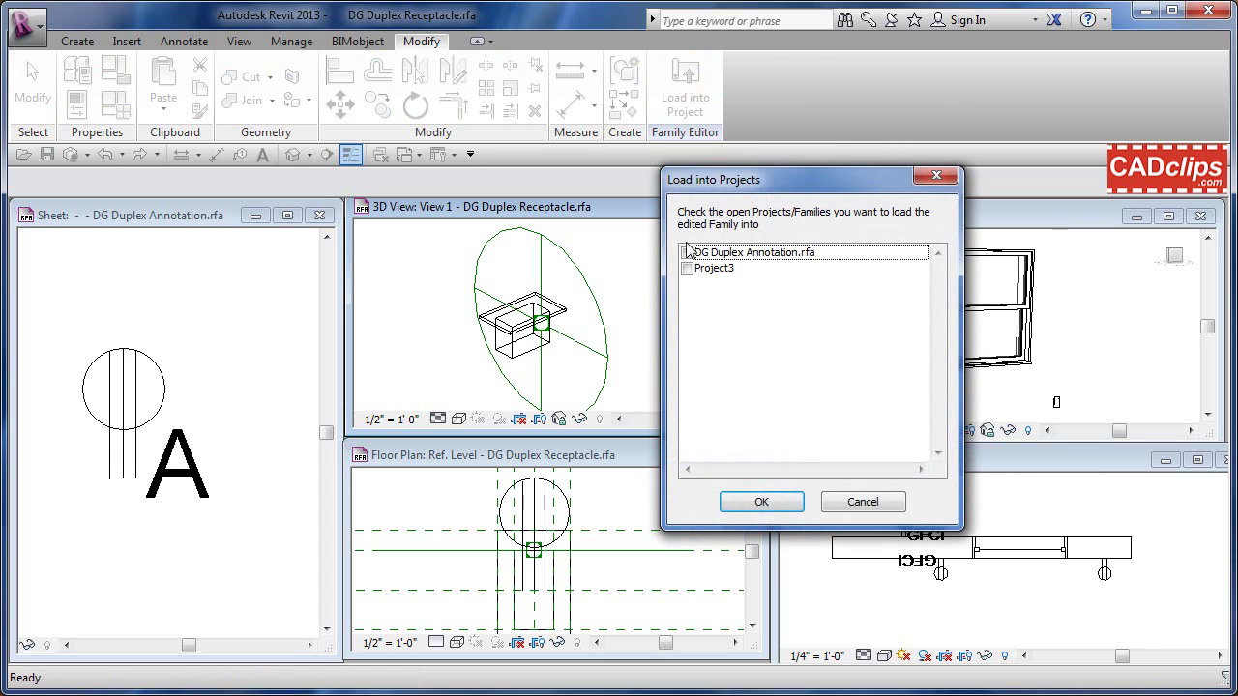
left_click(687, 268)
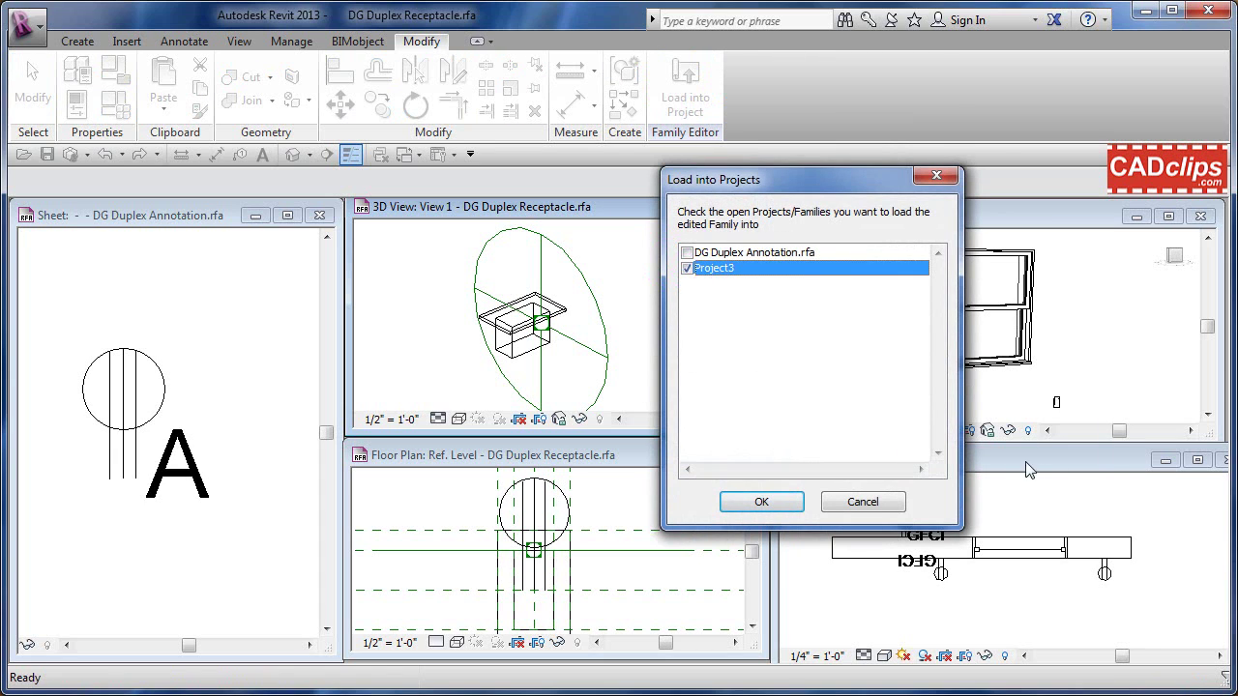
left_click(771, 501)
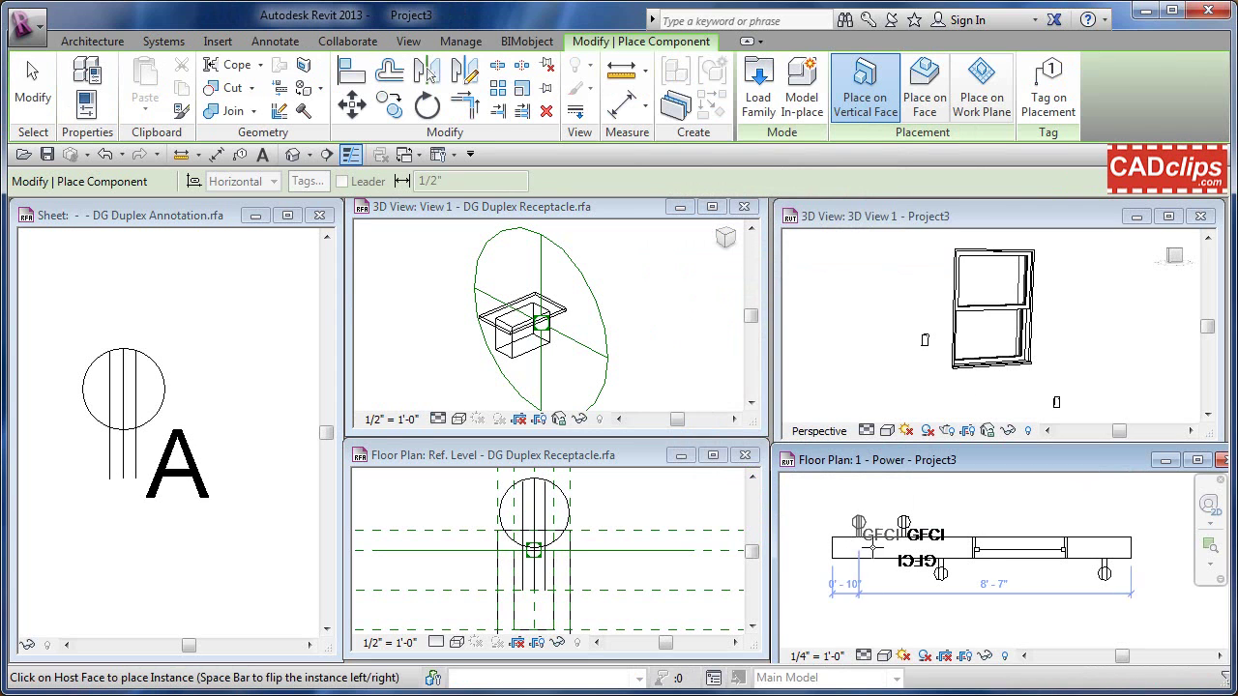
Step: Place one DG Duplex Receptacle GFCI on the wall's lower face near its left end in the 1 - Power plan, and end placement
scroll(872, 548, "up", 4)
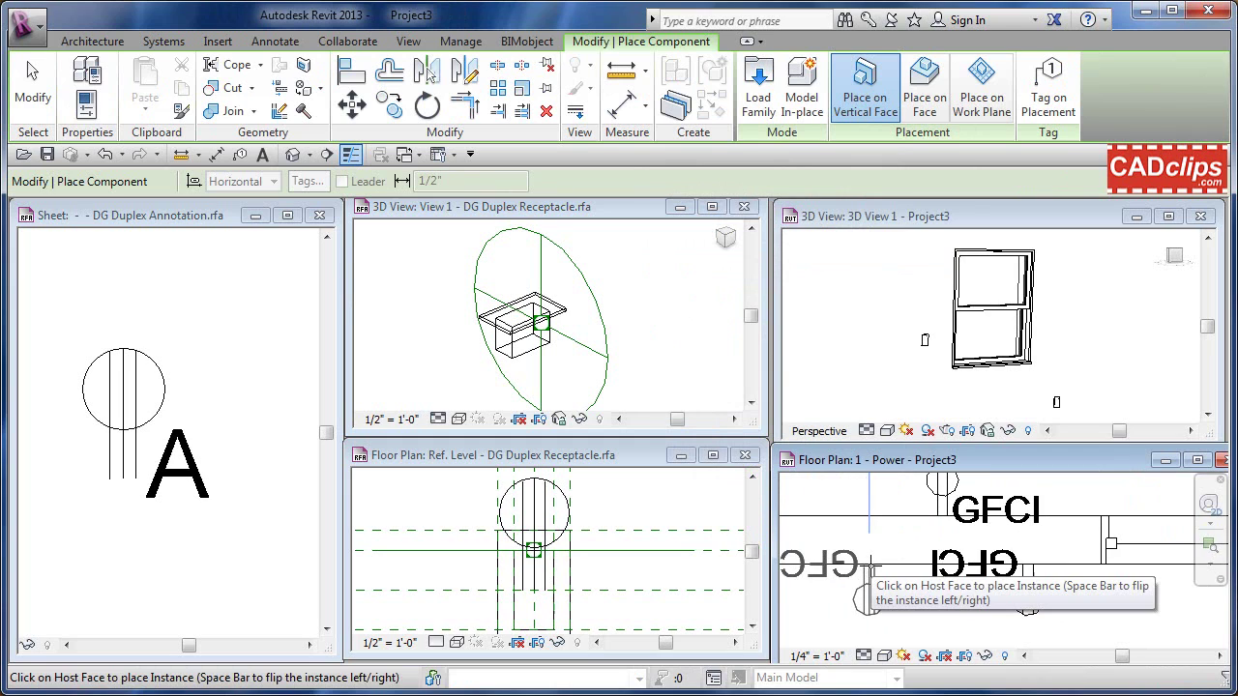
scroll(869, 563, "down", 1)
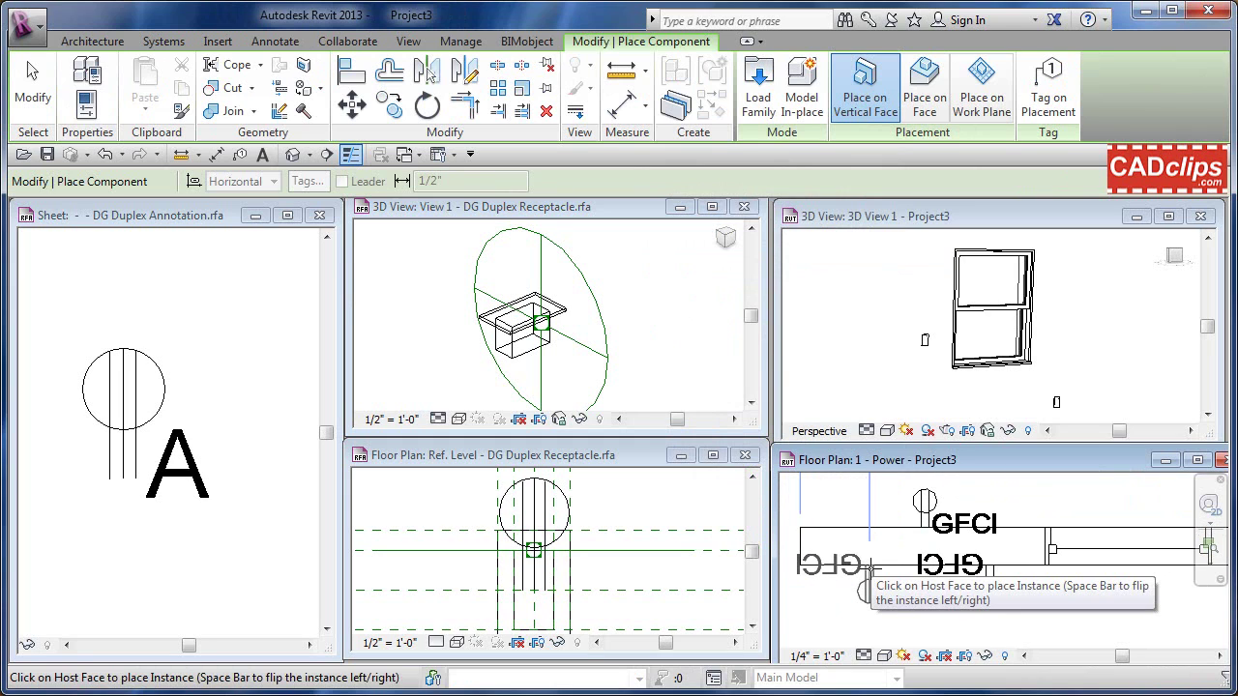
left_click(981, 570)
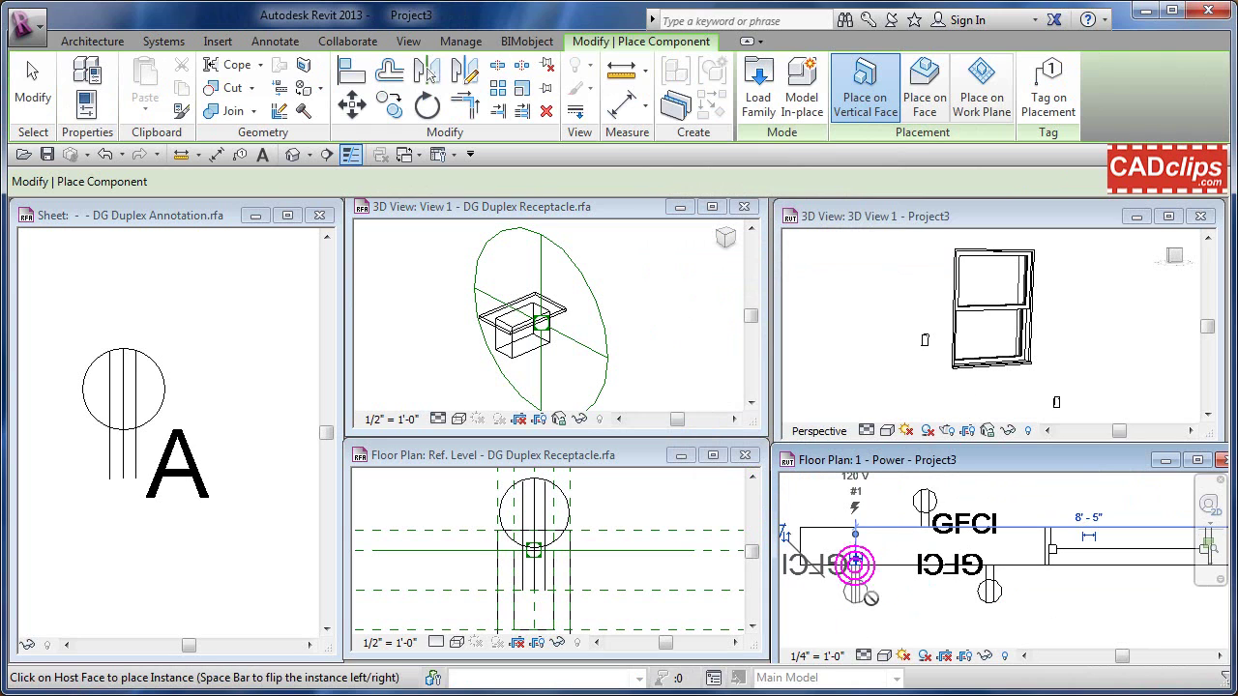
left_click(855, 563)
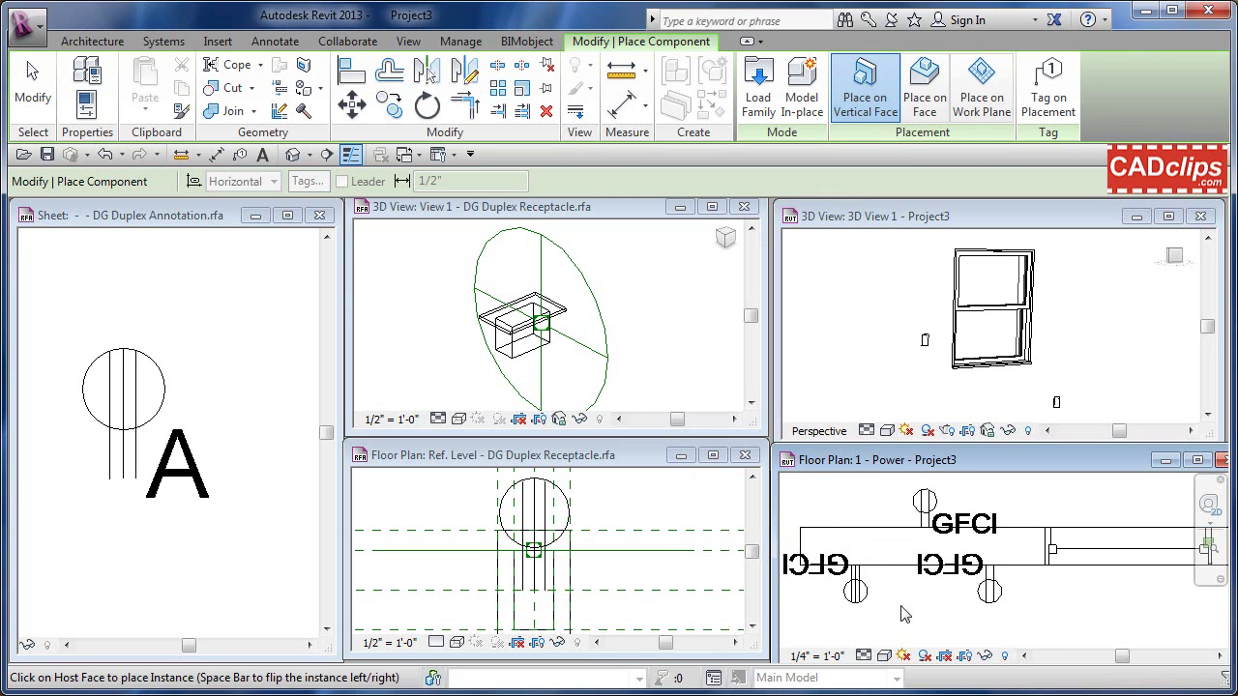
key("Escape")
key("Escape")
scroll(902, 610, "down", 1)
middle_click_drag(903, 616, 879, 602)
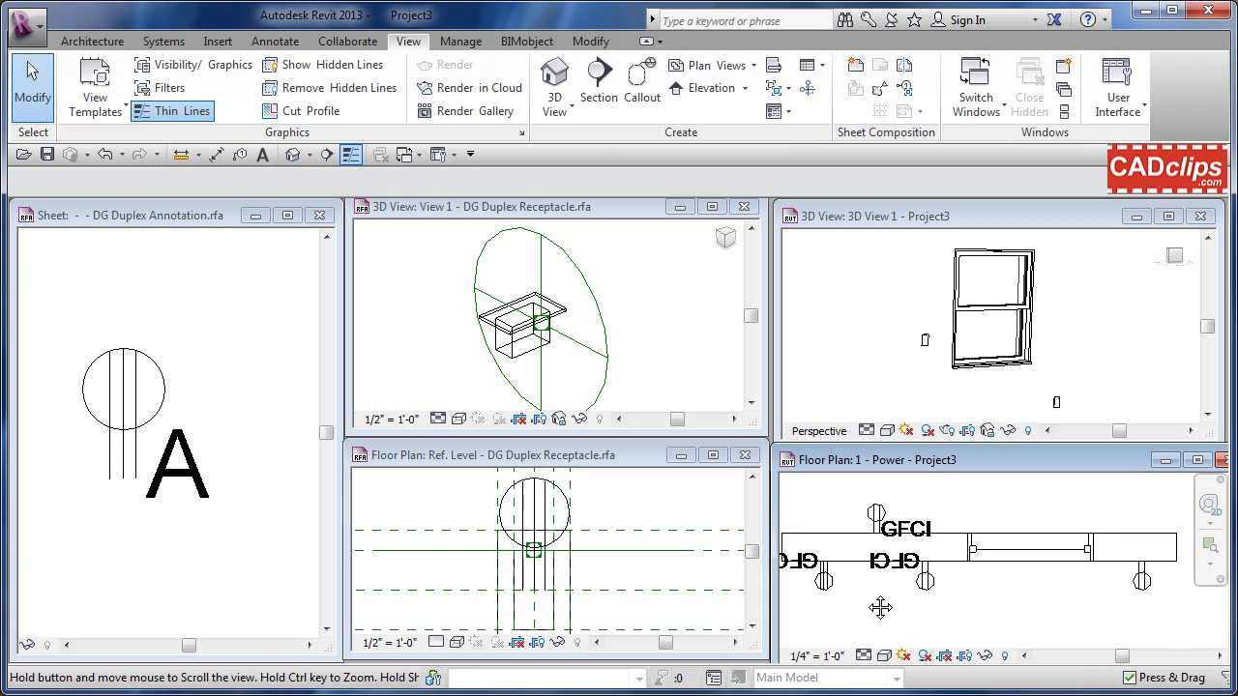
Step: Change the old GFCI receptacle on the wall's lower face, left of the window, to the DG Duplex Receptacle GFCI type
left_click(927, 583)
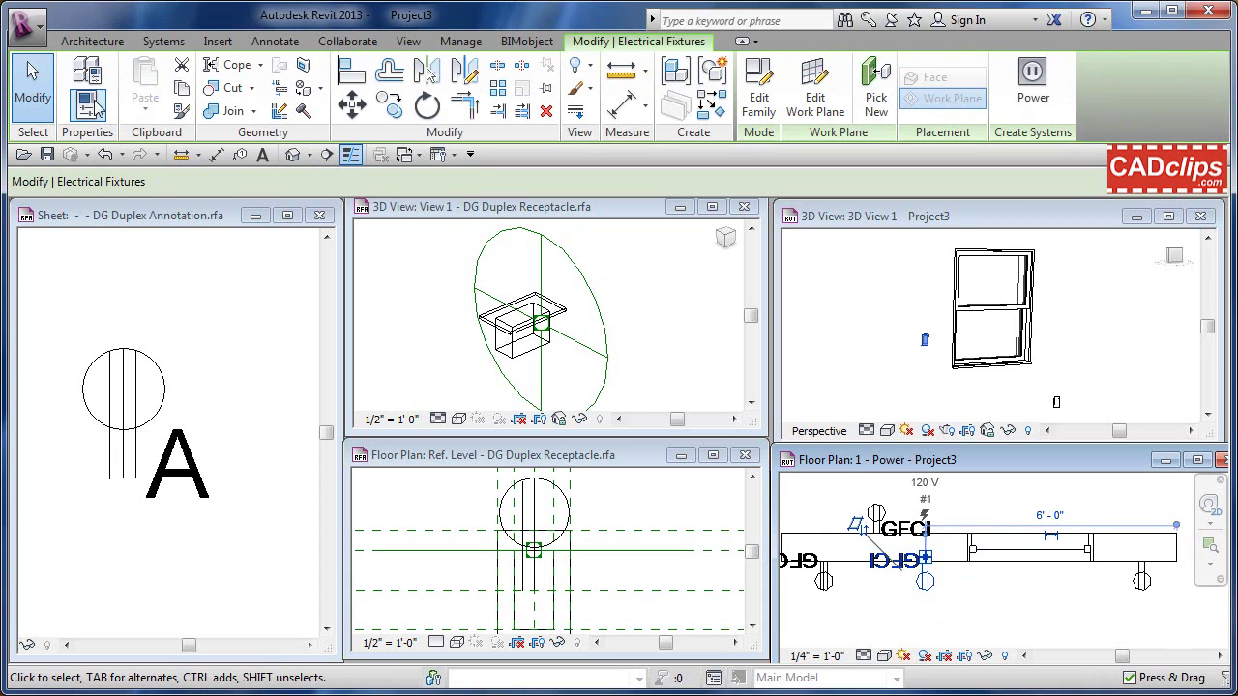
left_click(87, 92)
left_click(170, 273)
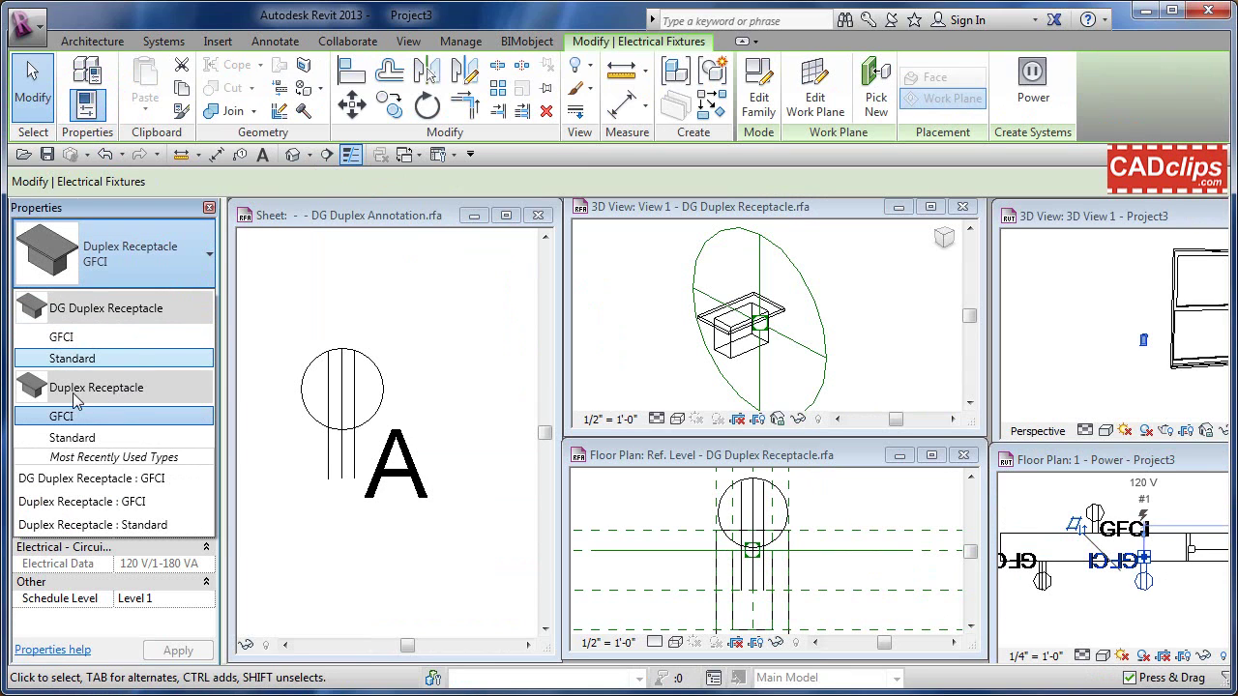
left_click(62, 337)
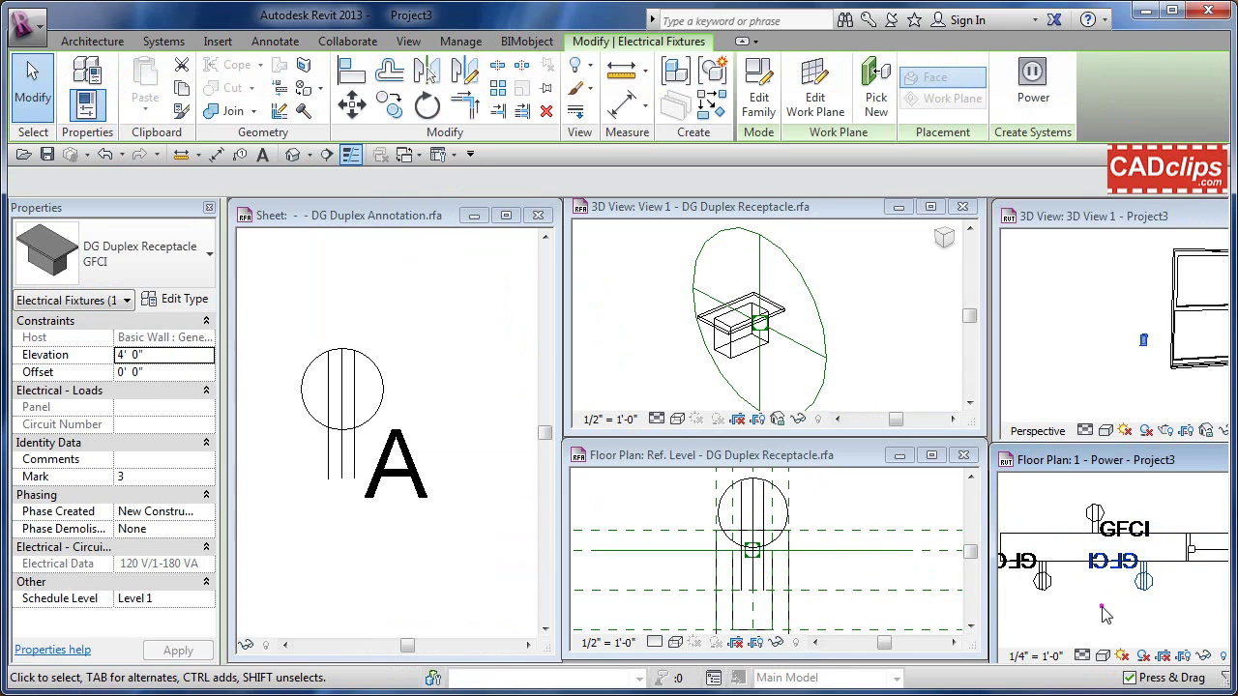
left_click(1103, 592)
scroll(1160, 607, "up", 2)
scroll(1160, 607, "down", 2)
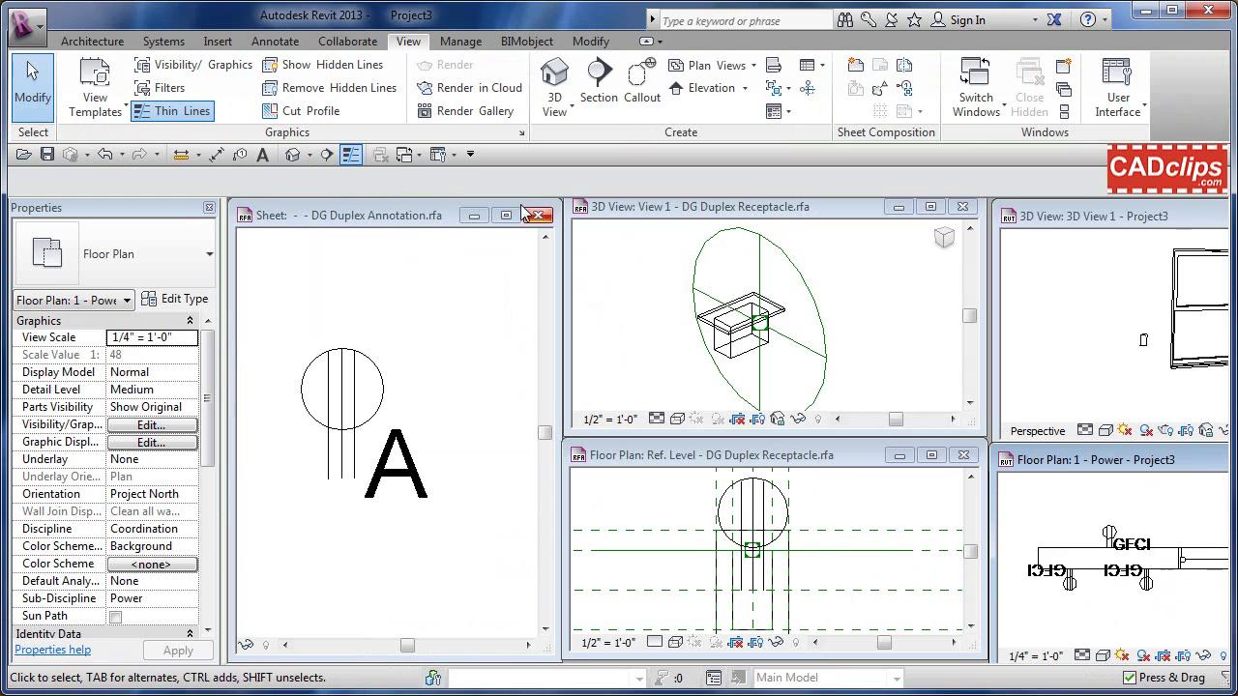
Step: Match the converted GFCI receptacle's type onto the receptacle above the wall and the one at the wall's right end
left_click(591, 40)
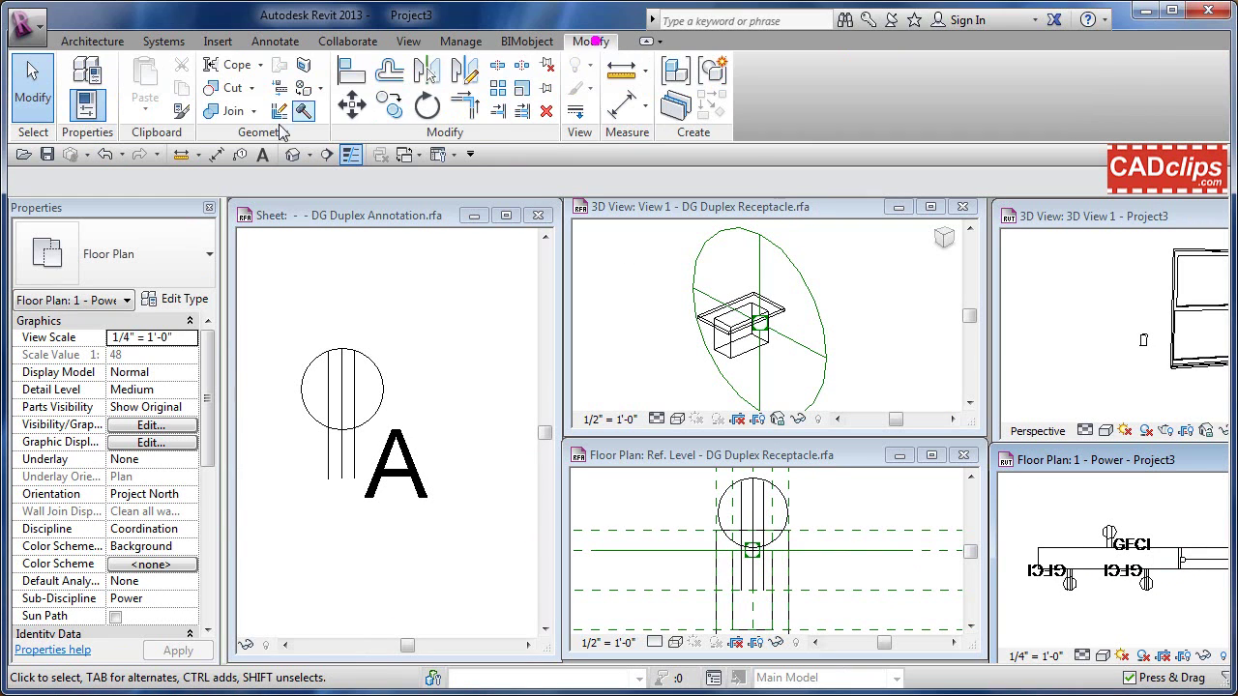
left_click(179, 112)
scroll(1111, 610, "down", 1)
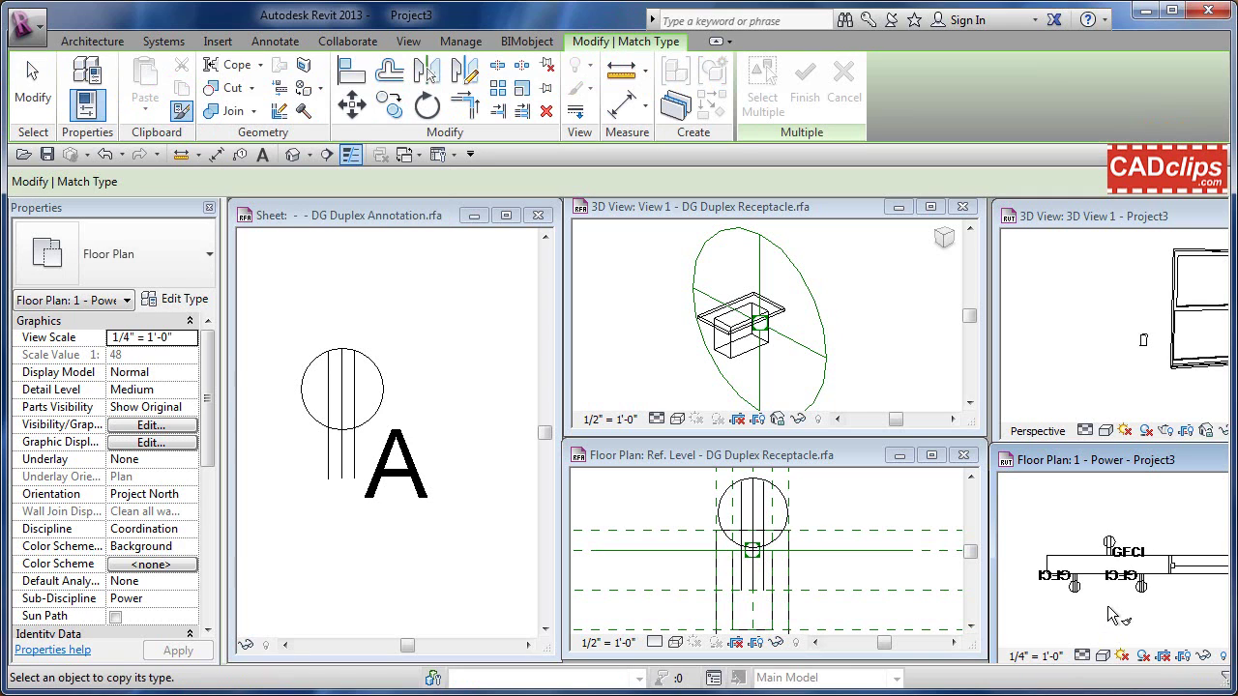
middle_click_drag(1113, 611, 1053, 594)
left_click(1075, 580)
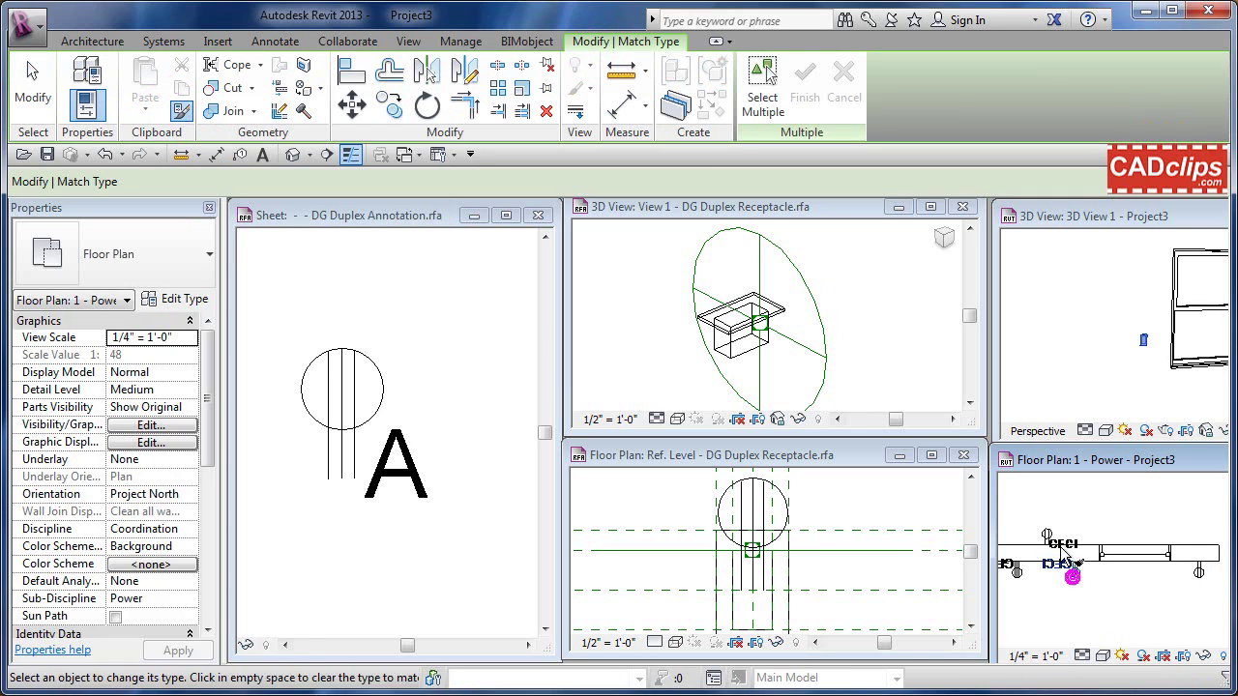
left_click(1197, 583)
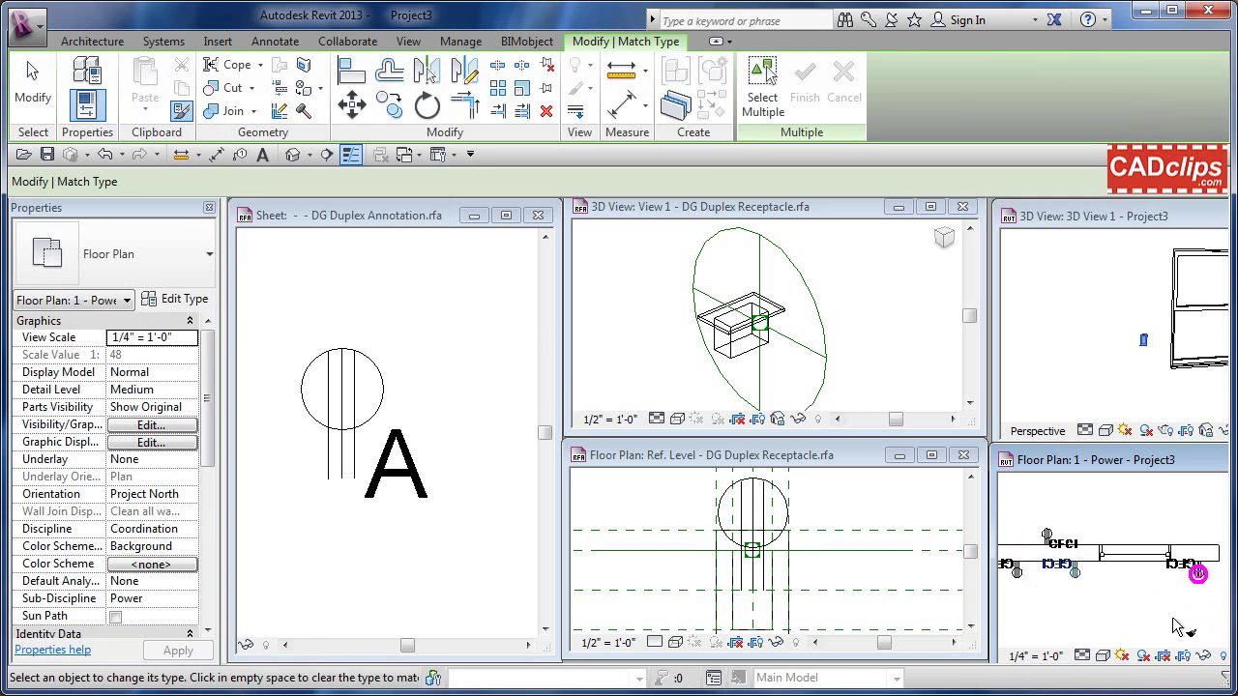
key("Escape")
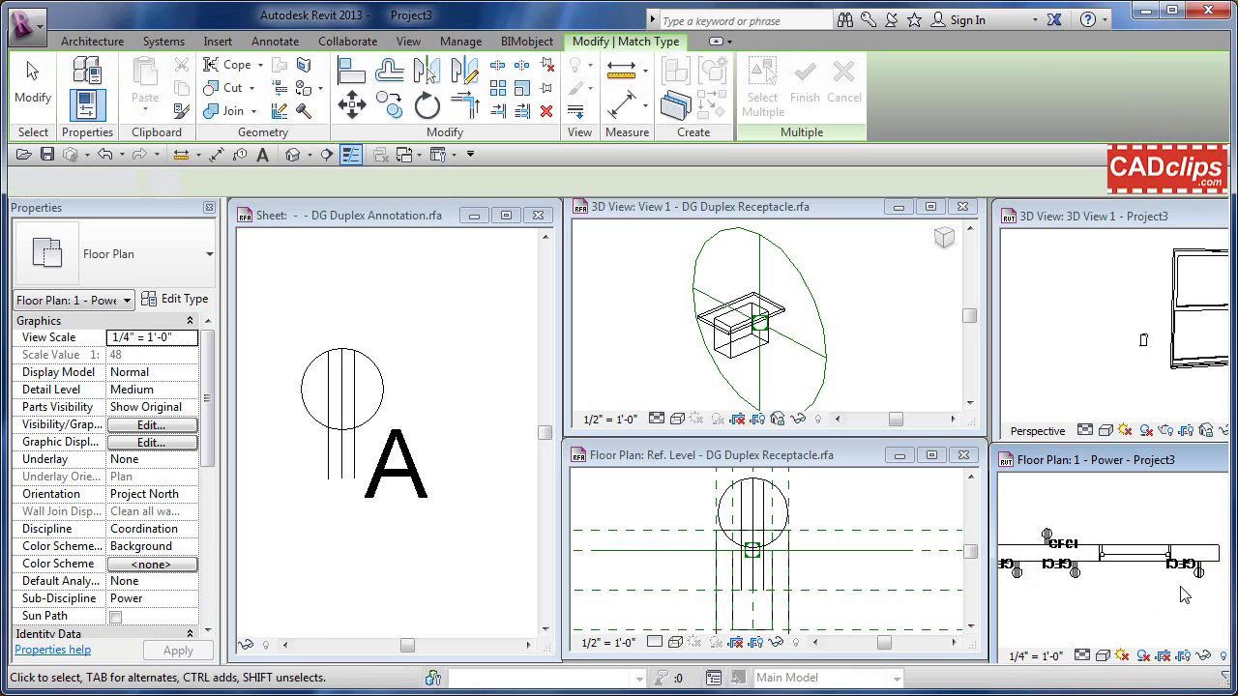
Step: Change the receptacle at the wall's right end to the DG Duplex Receptacle Standard type
scroll(1196, 592, "up", 2)
scroll(1196, 592, "up", 1)
middle_click_drag(1195, 598, 1159, 594)
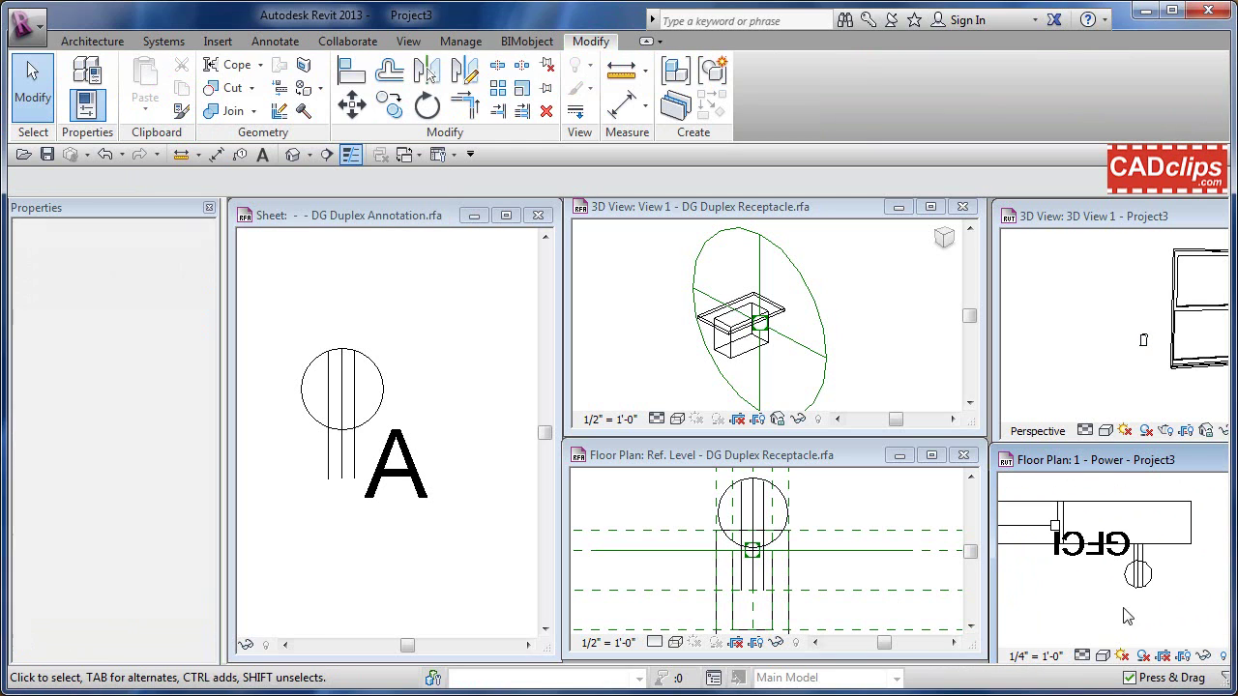
left_click(1147, 577)
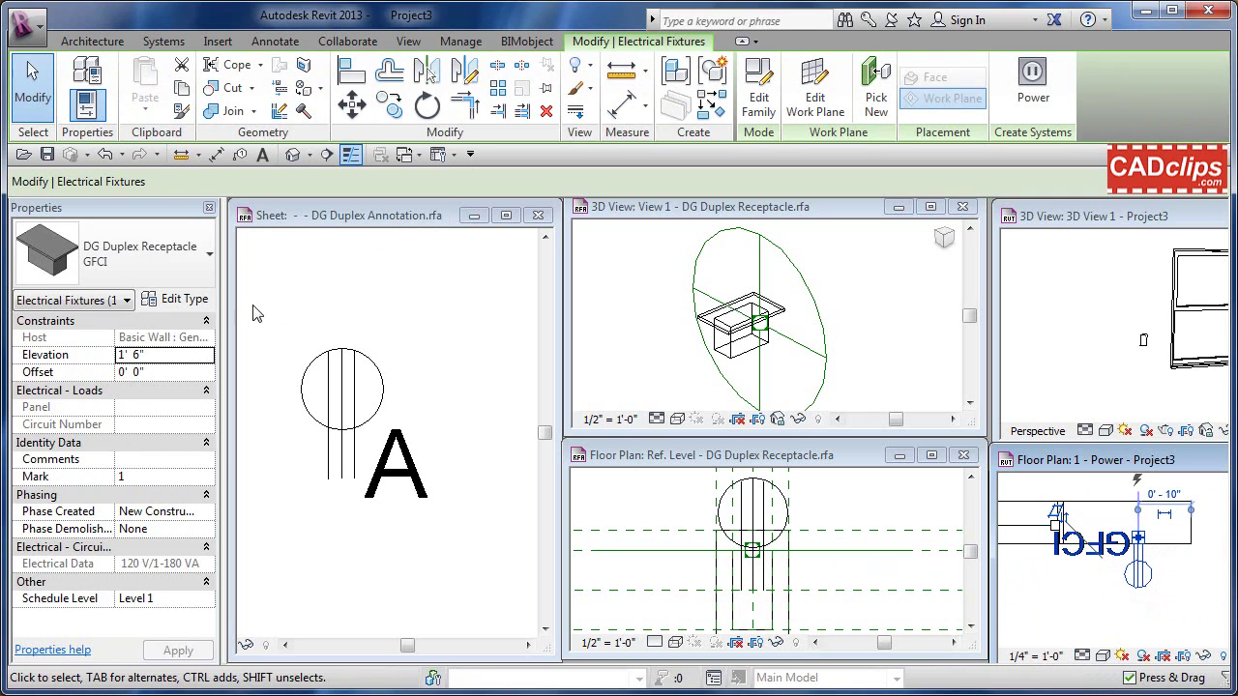
left_click(169, 261)
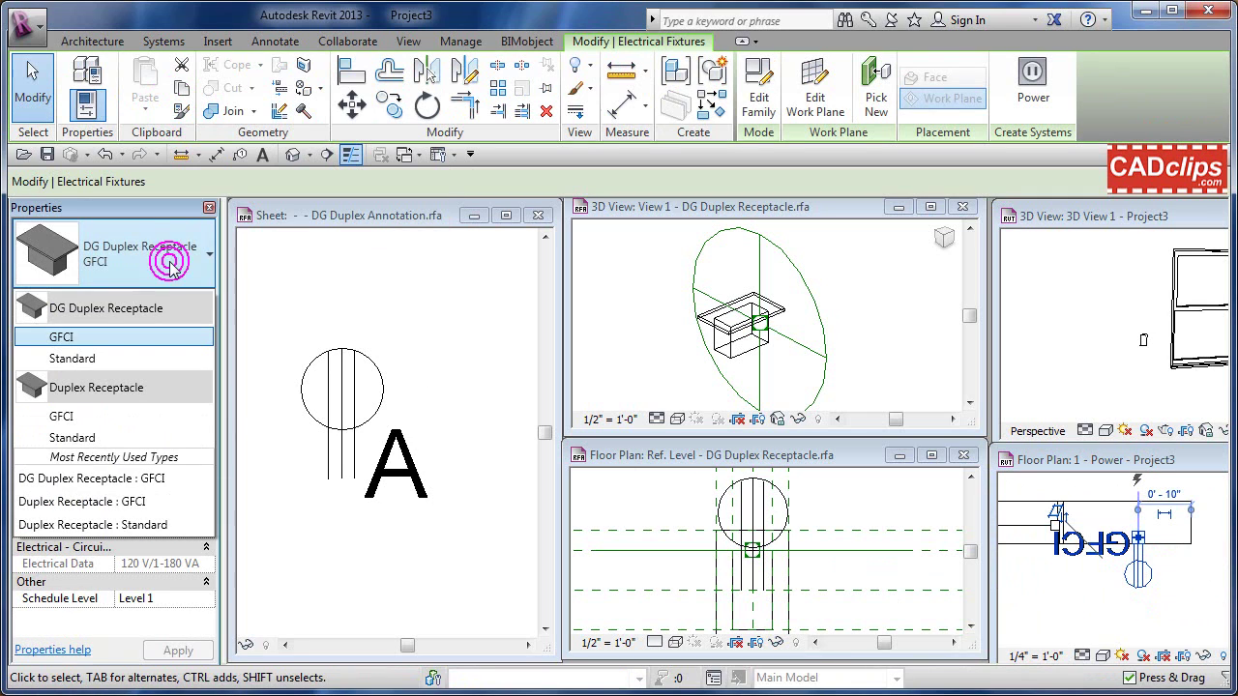
left_click(89, 359)
left_click(1074, 619)
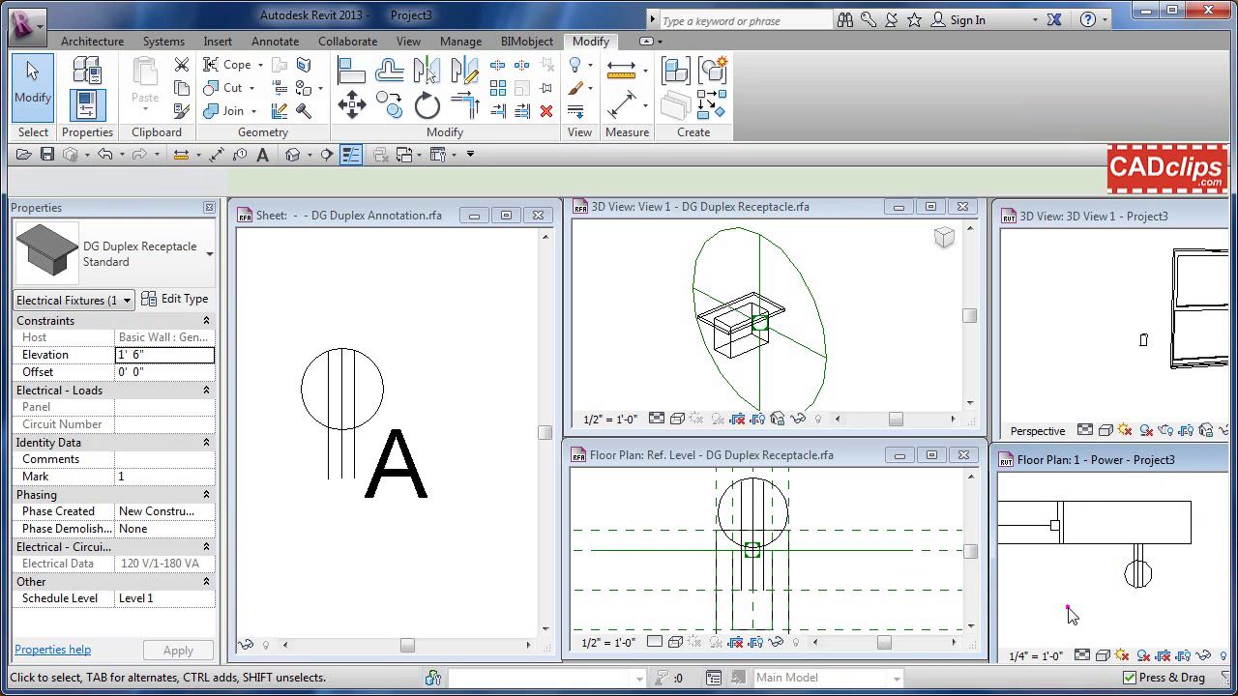
Step: Change the receptacle at the wall's left end to the DG Duplex Receptacle Standard type, and close its properties
middle_click_drag(1061, 600, 1137, 597)
scroll(1121, 590, "up", 5)
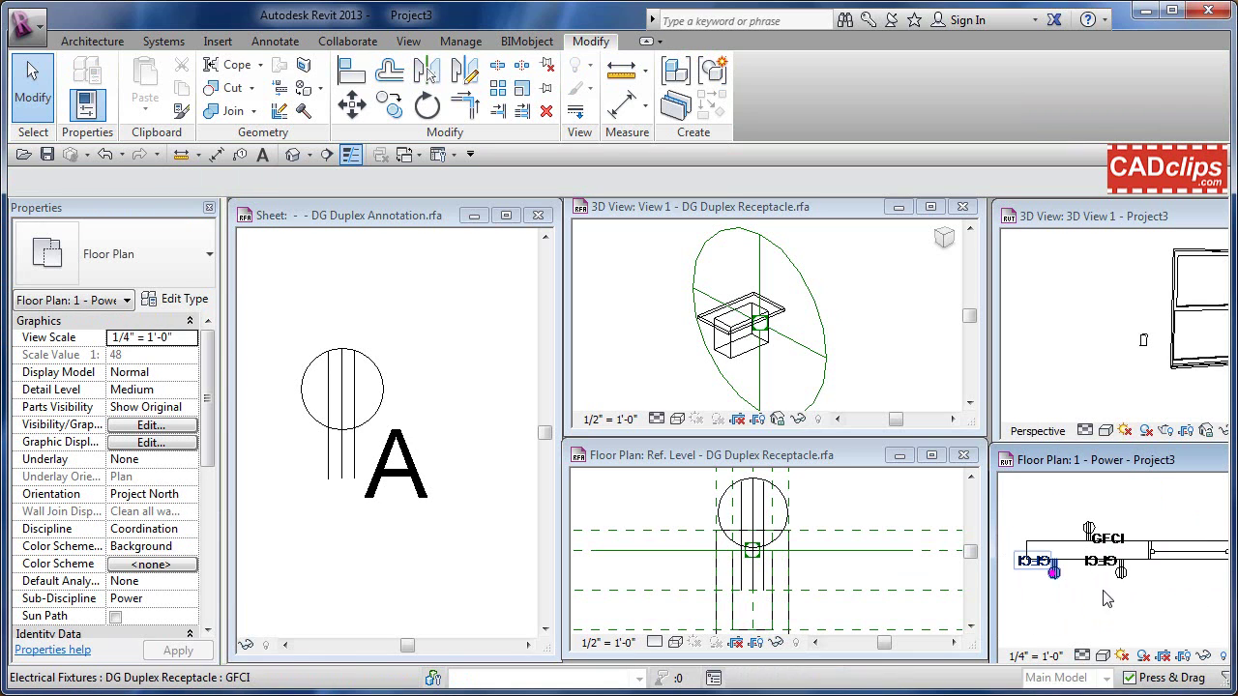
left_click(1054, 572)
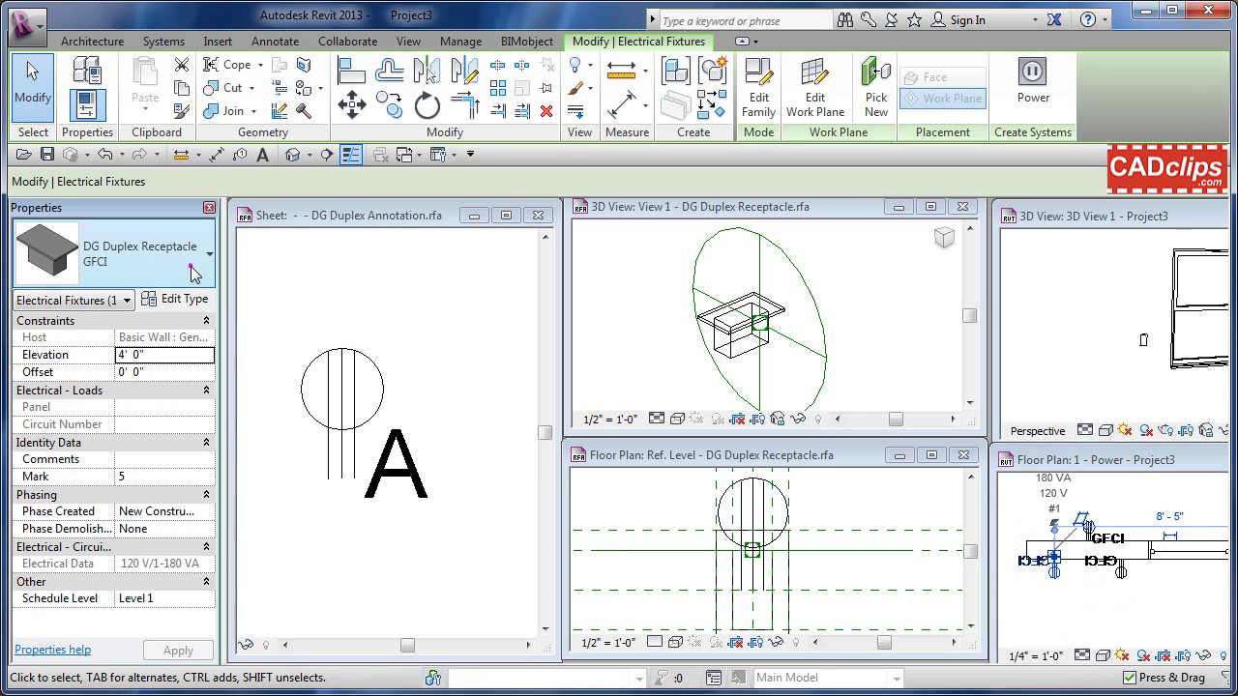
left_click(193, 274)
left_click(110, 359)
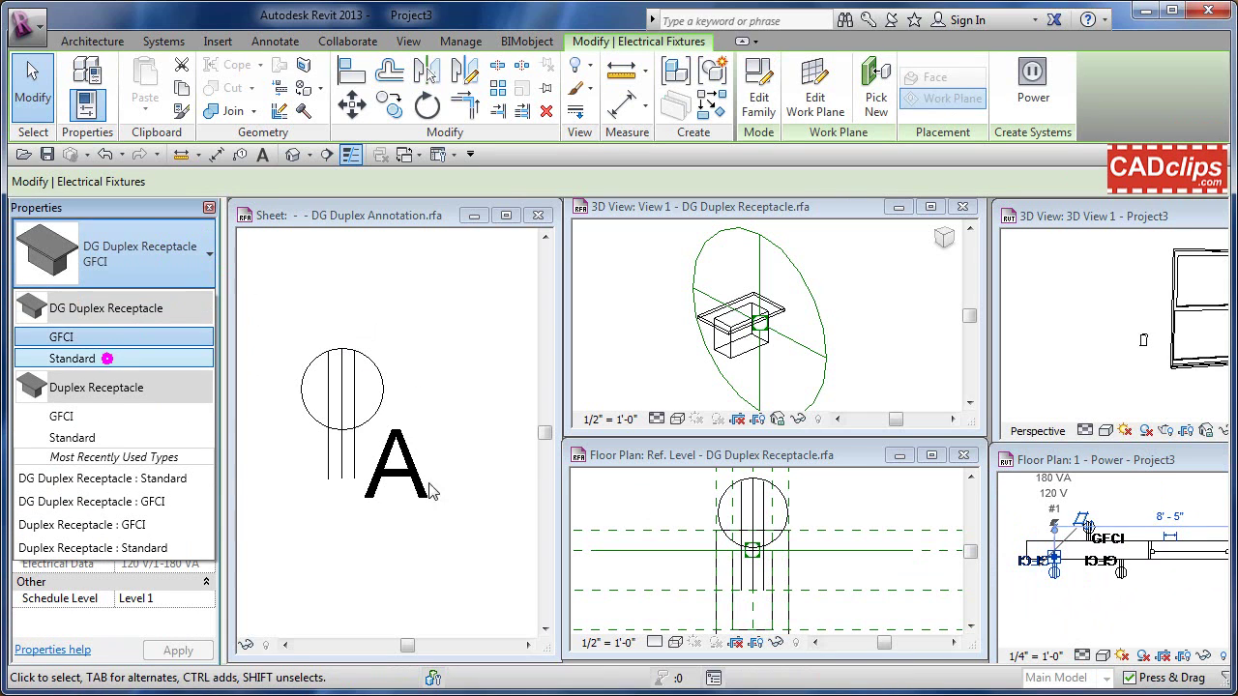
left_click(1103, 606)
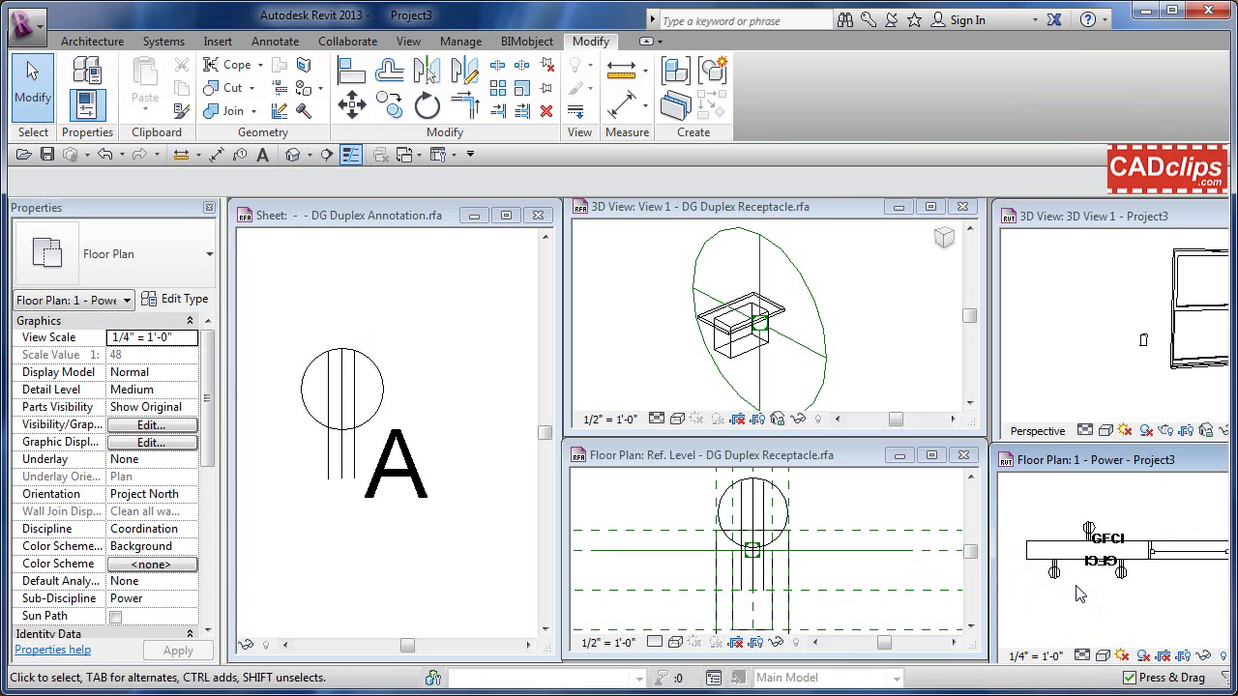
scroll(1088, 604, "up", 3)
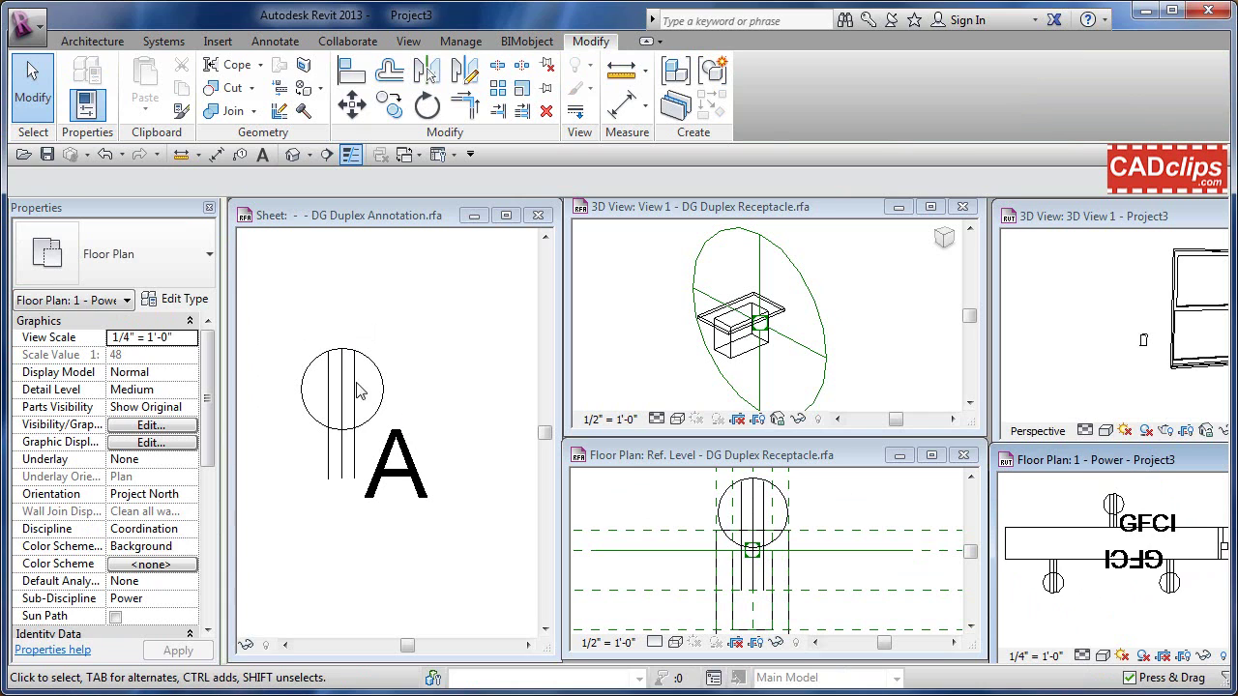
left_click(208, 206)
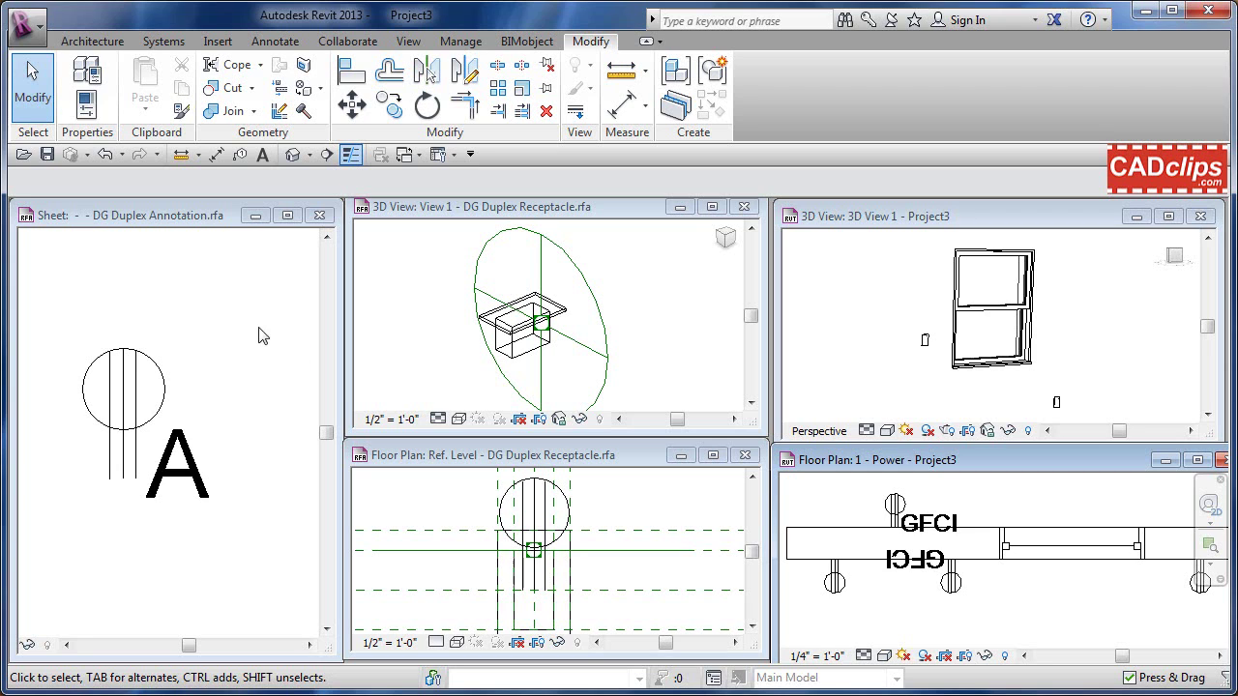
Step: Save both the DG Duplex Annotation and DG Duplex Receptacle family files
left_click(177, 314)
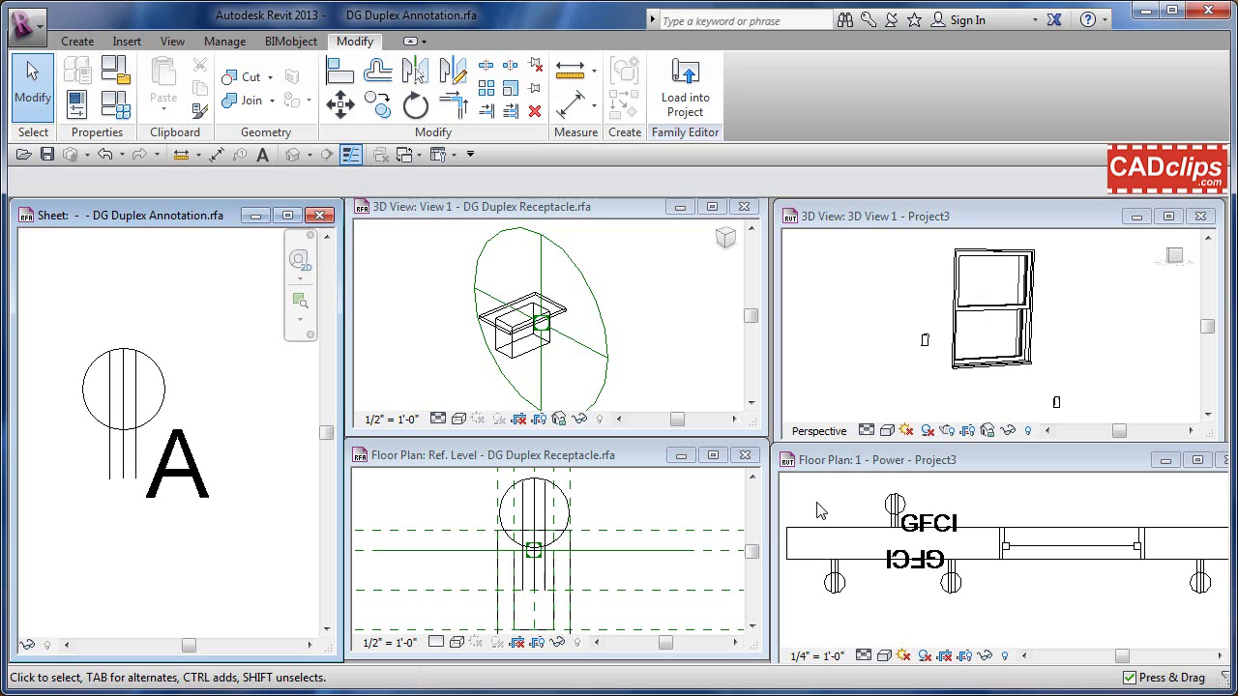
left_click(192, 217)
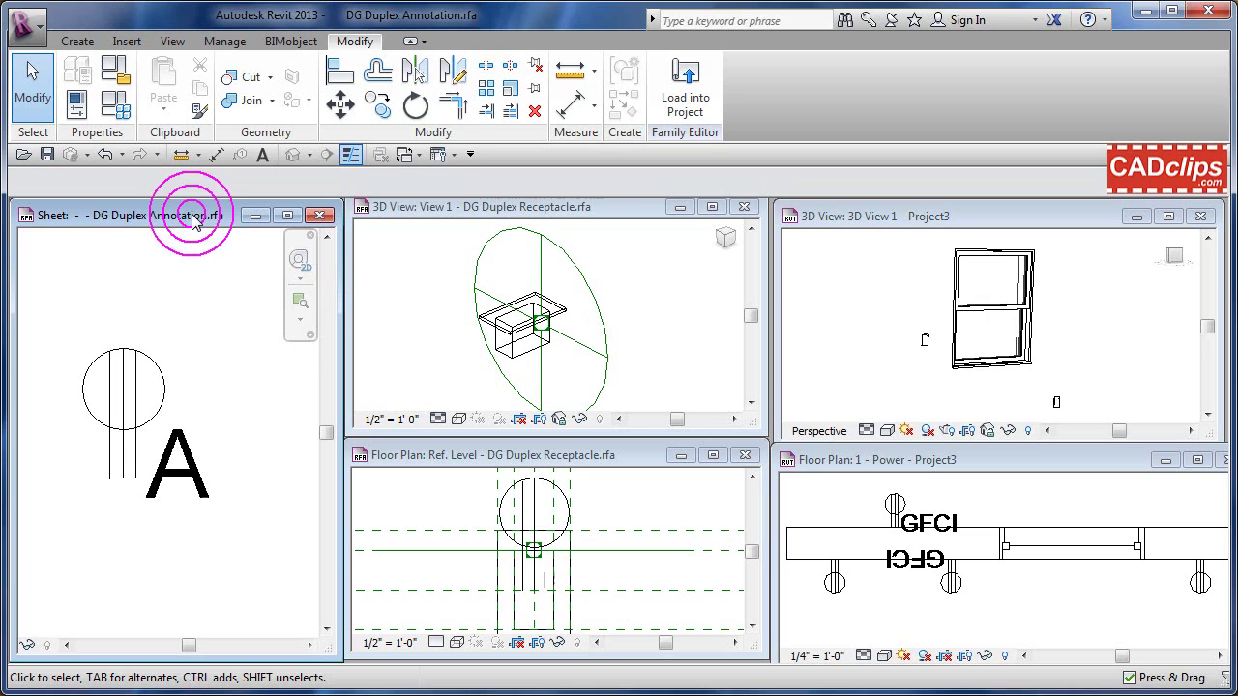
left_click(46, 155)
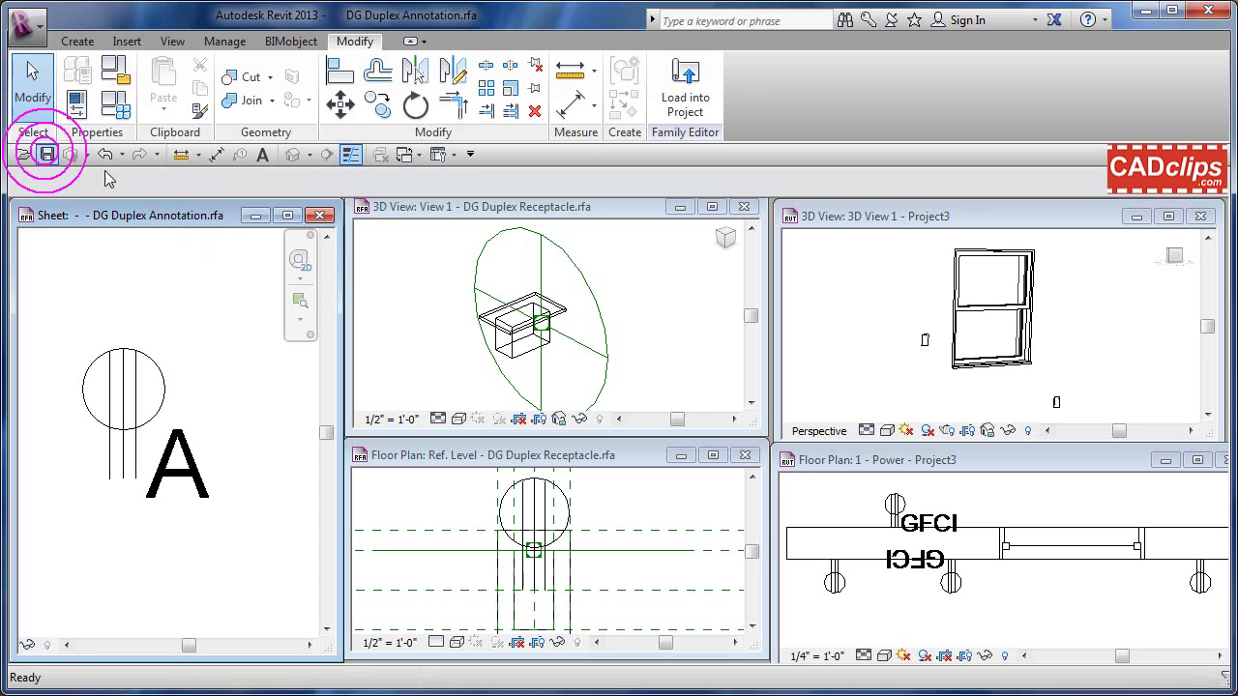
left_click(402, 208)
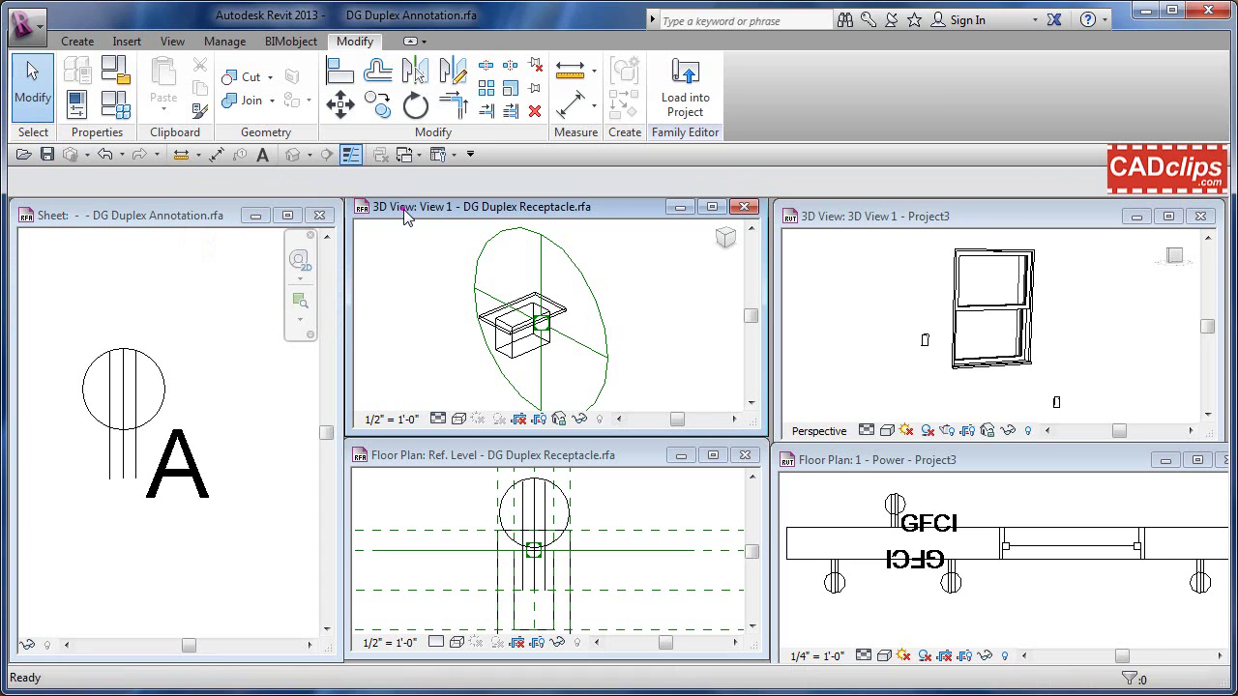
left_click(47, 155)
Step: Save the project as Project3.rvt in the REVIT-2013-RECEPTICAL-FAMILY-INVESTIGATION folder
left_click(829, 219)
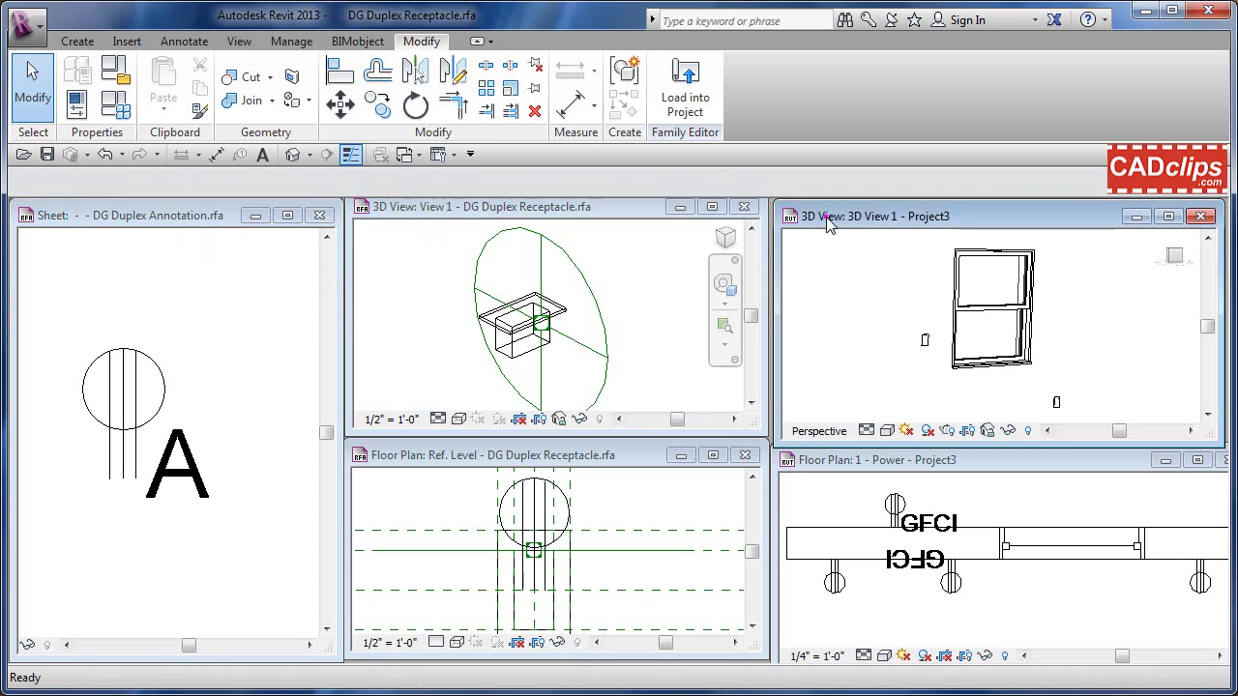
left_click(46, 154)
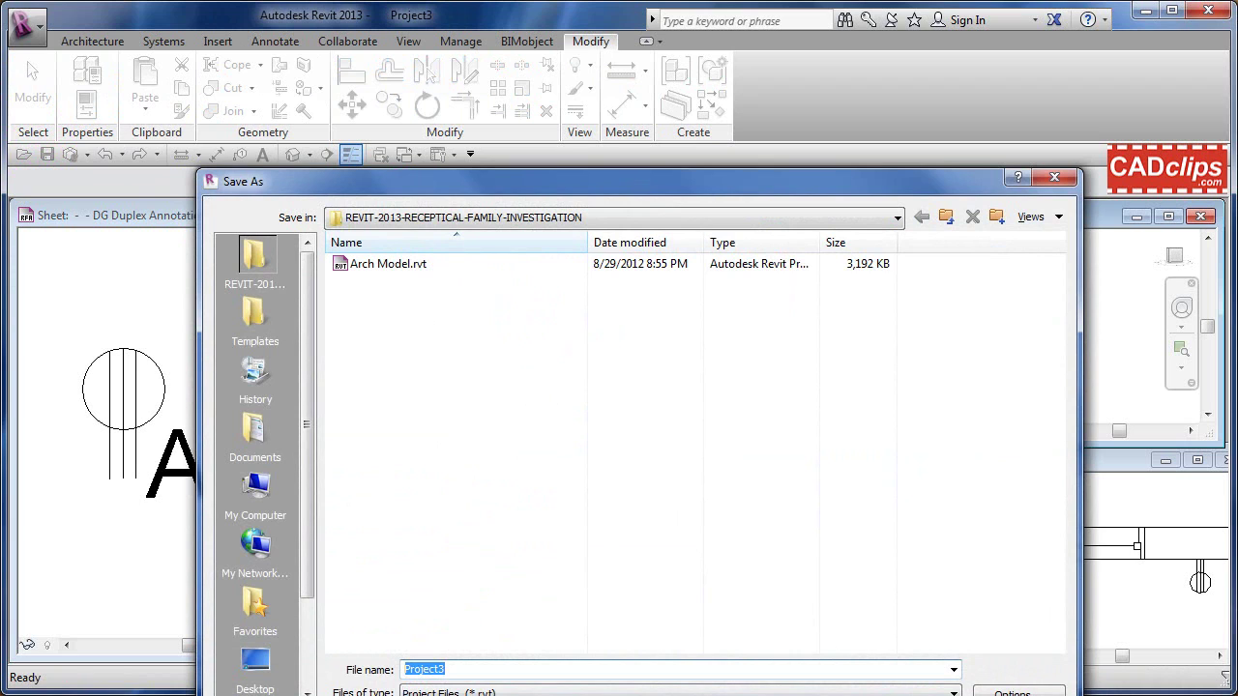
key("Return")
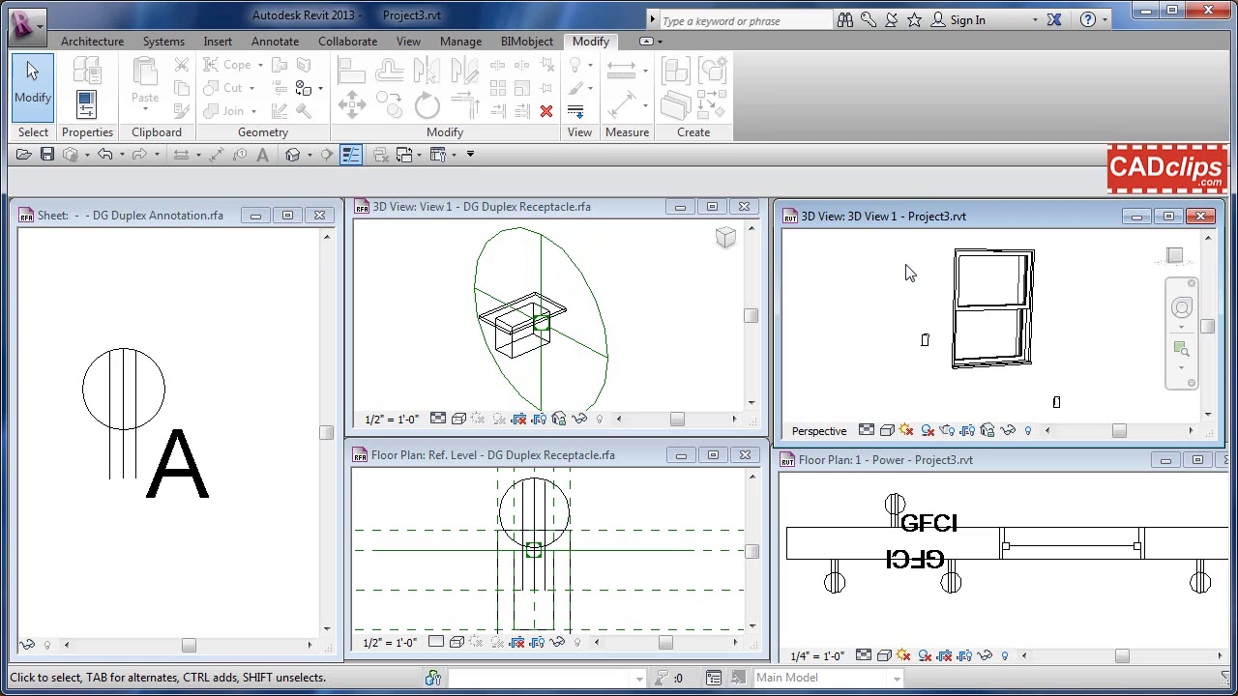
left_click(829, 321)
left_click_drag(777, 290, 775, 290)
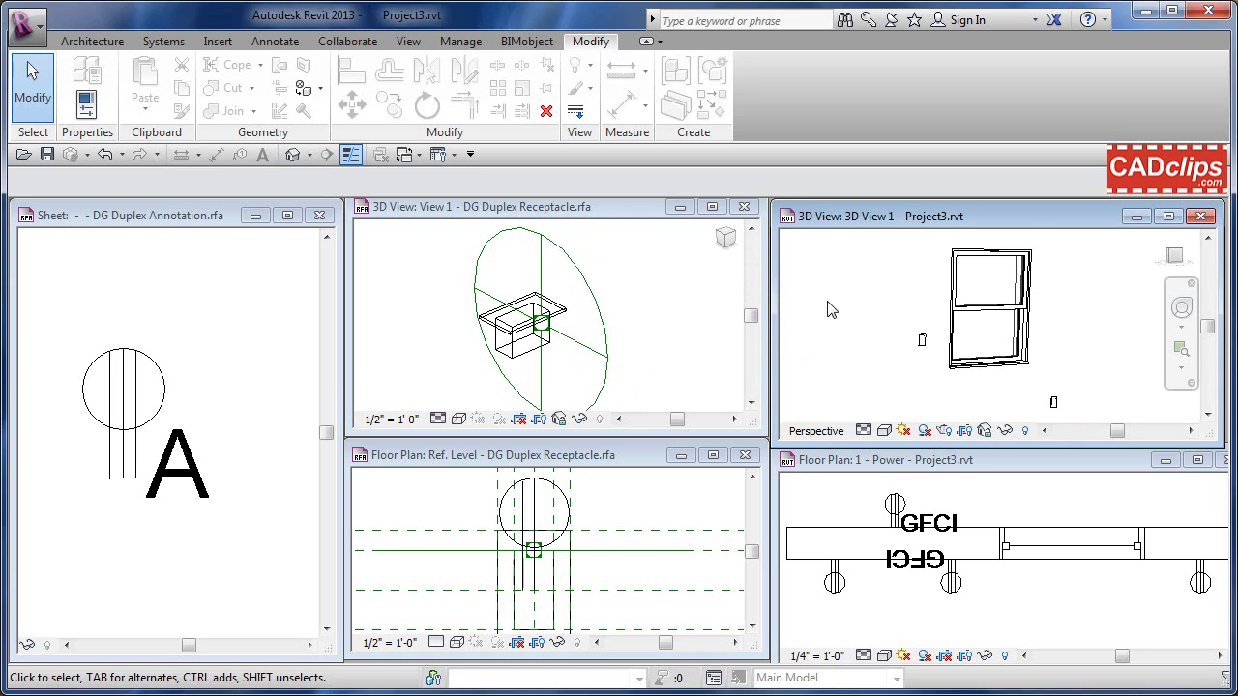